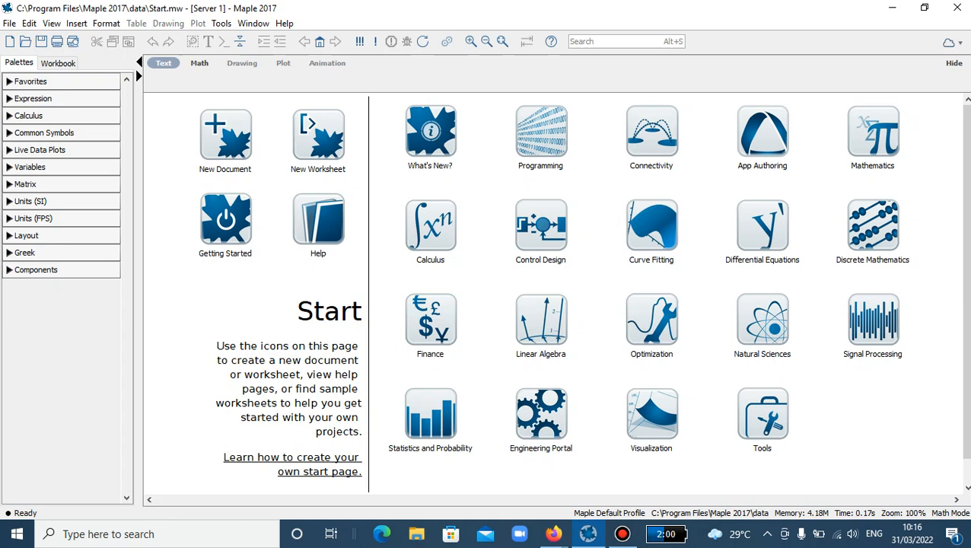
Step: Create a new worksheet and evaluate the heading line "fungsi (pemetaan)" in it
click(319, 136)
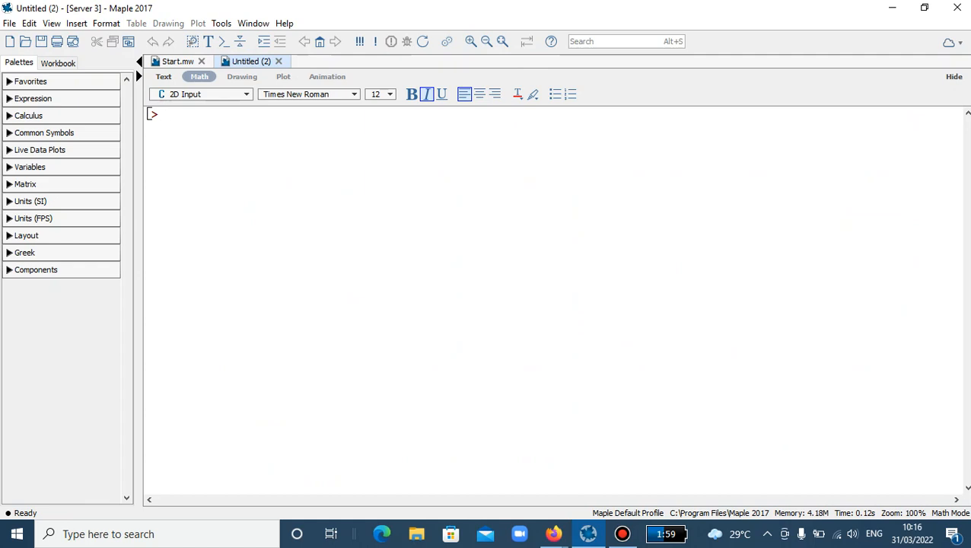
text(fungsi)
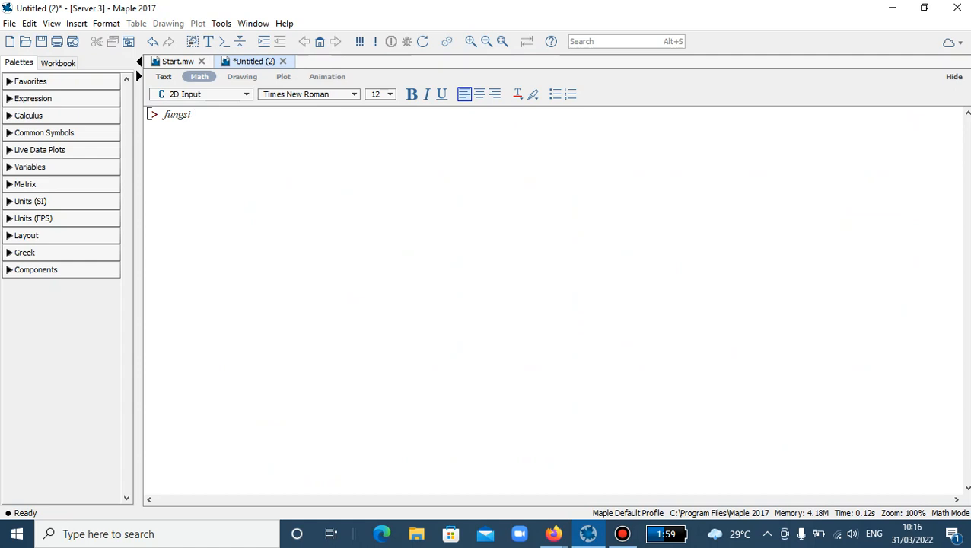
text( (pemetaan))
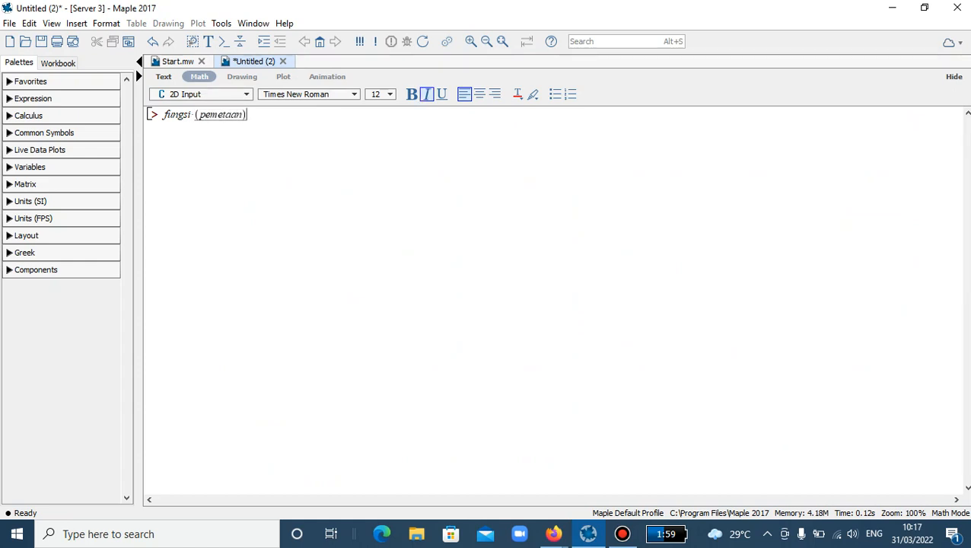
key(Return)
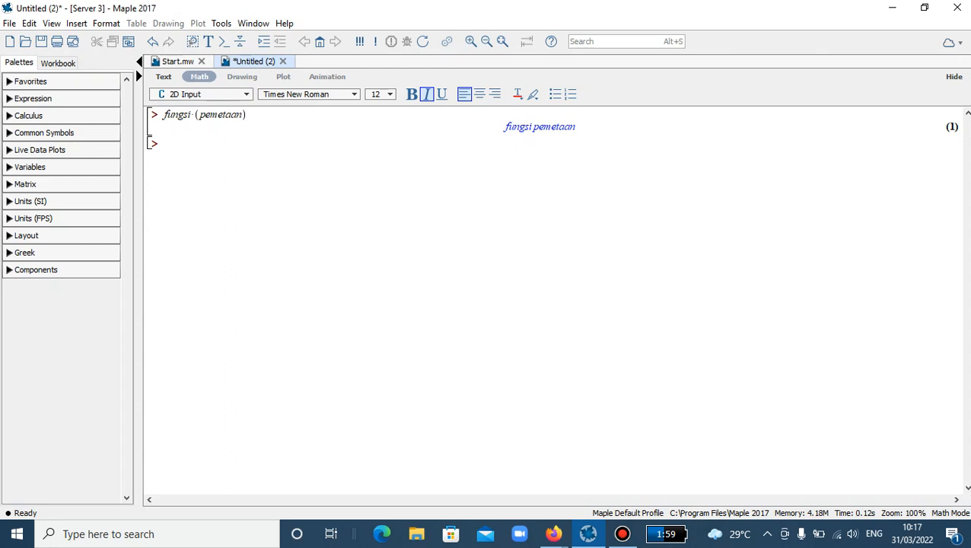
Step: Enter the mapping f : A ⇒ B with the implication arrow from the common symbols and evaluate it
text(f: A)
click(44, 133)
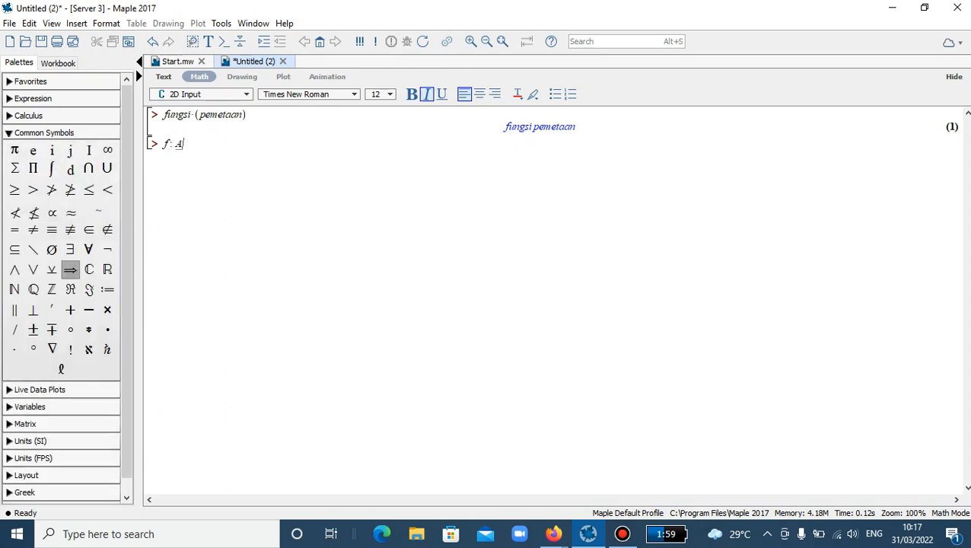
click(70, 270)
text(B)
key(Return)
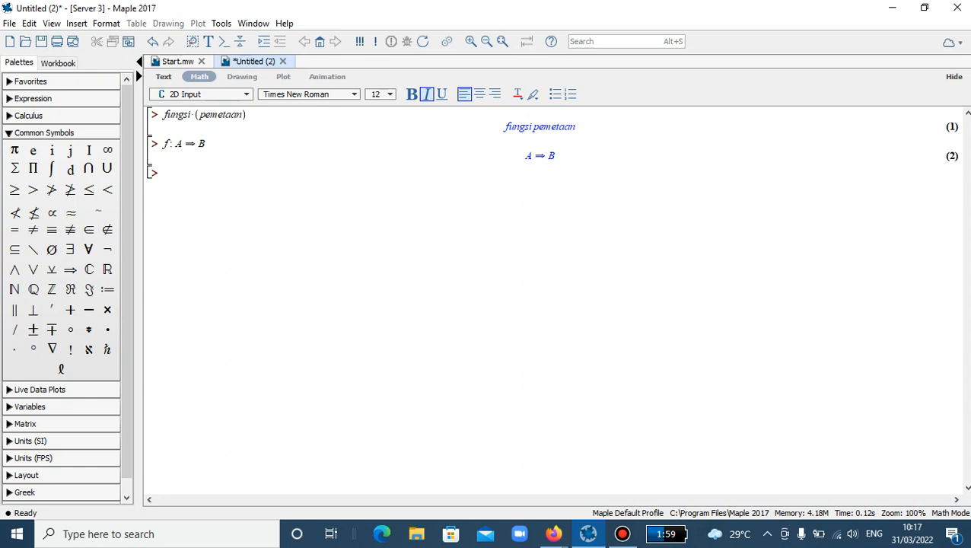
text(g)
key(BackSpace)
text(Eendefinis)
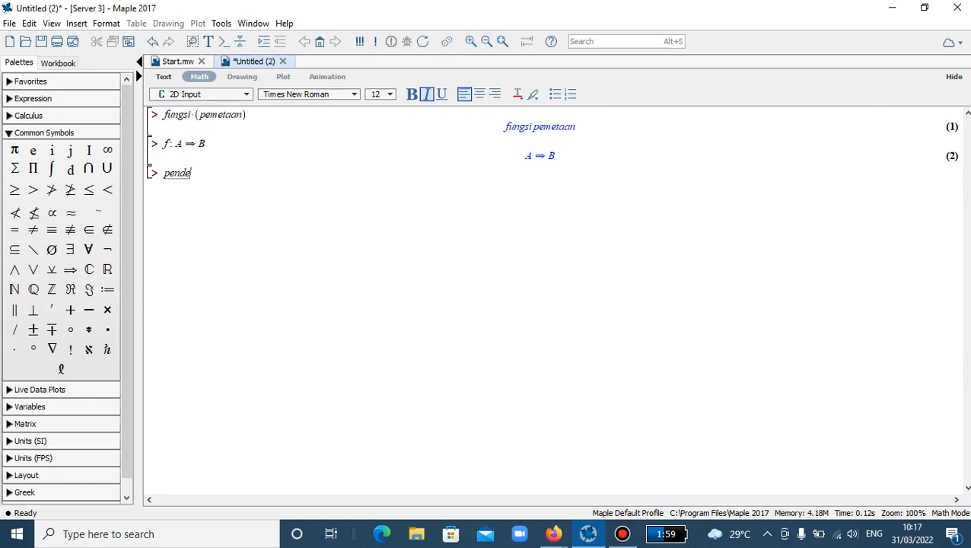
text(ian)
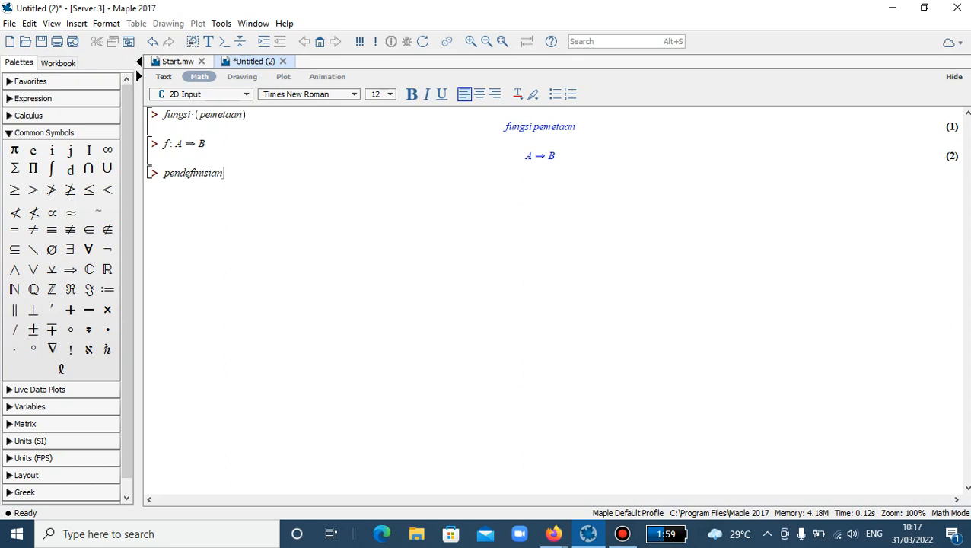
text( fungsi dala)
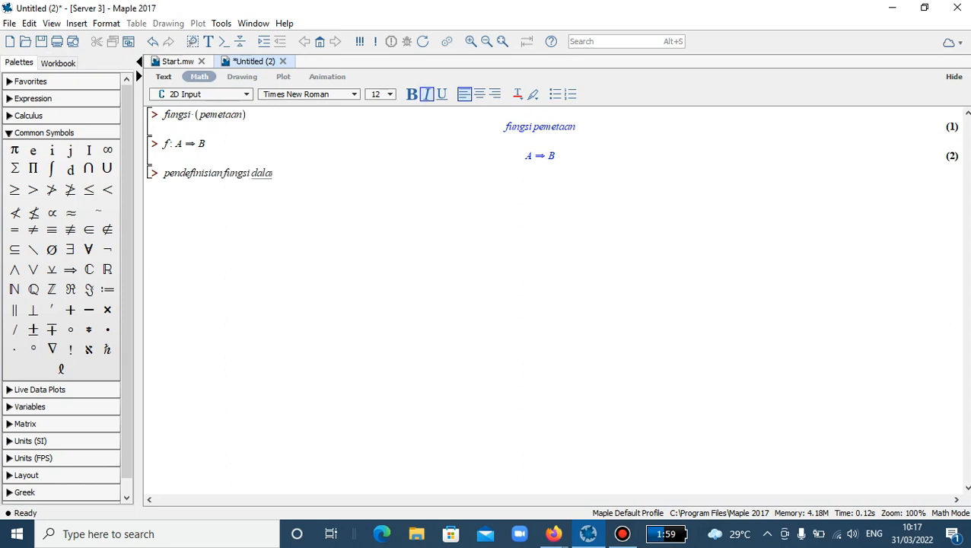
text(m maplemint)
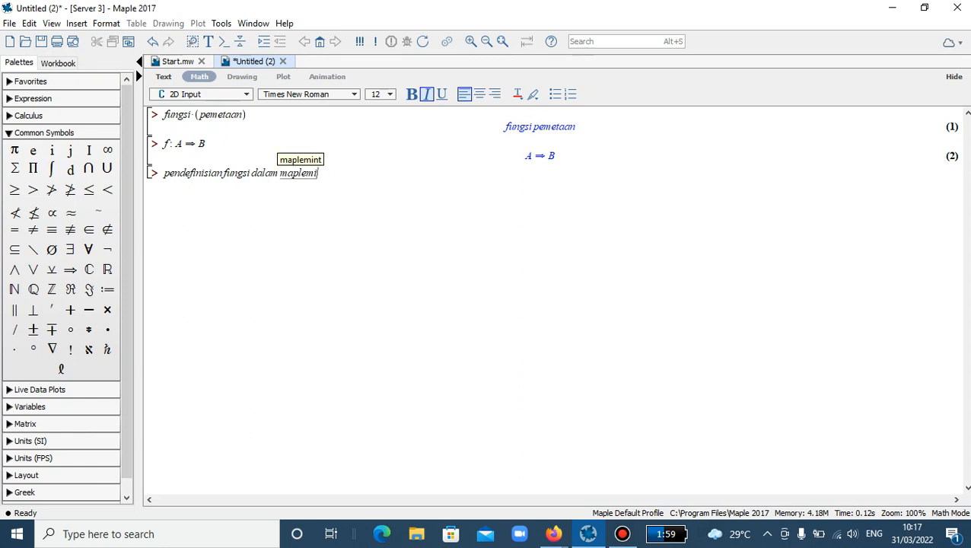
key(BackSpace)
key(BackSpace)
key(BackSpace)
key(BackSpace)
key(shift+Left)
key(shift+Left)
key(shift+Left)
key(shift+Left)
key(shift+Left)
key(shift+Left)
key(shift+Left)
key(shift+Left)
key(shift+Left)
key(shift+Left)
key(shift+Left)
key(shift+Left)
key(shift+Left)
key(shift+Left)
key(shift+Left)
key(shift+Left)
key(shift+Left)
key(shift+Left)
key(shift+Left)
key(shift+Left)
key(shift+Left)
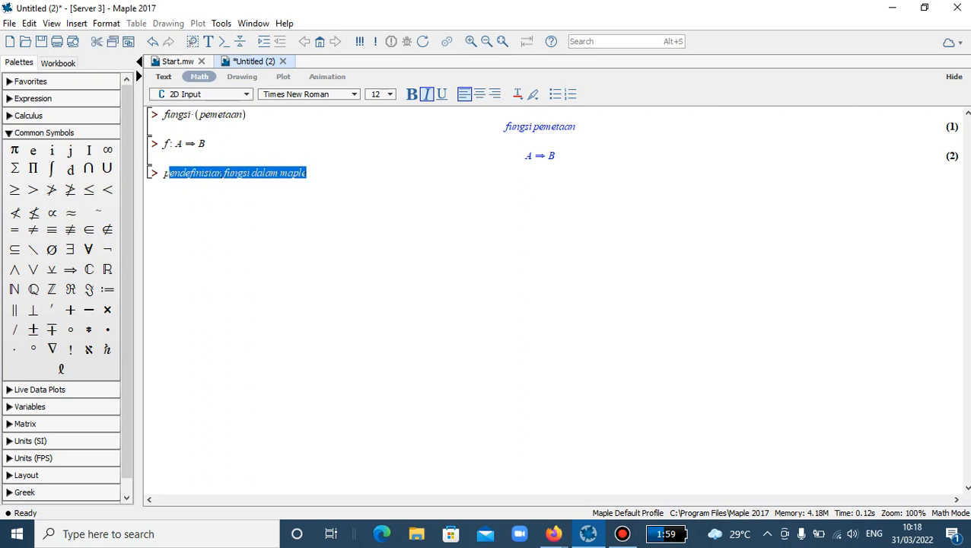
key(shift+Left)
key(BackSpace)
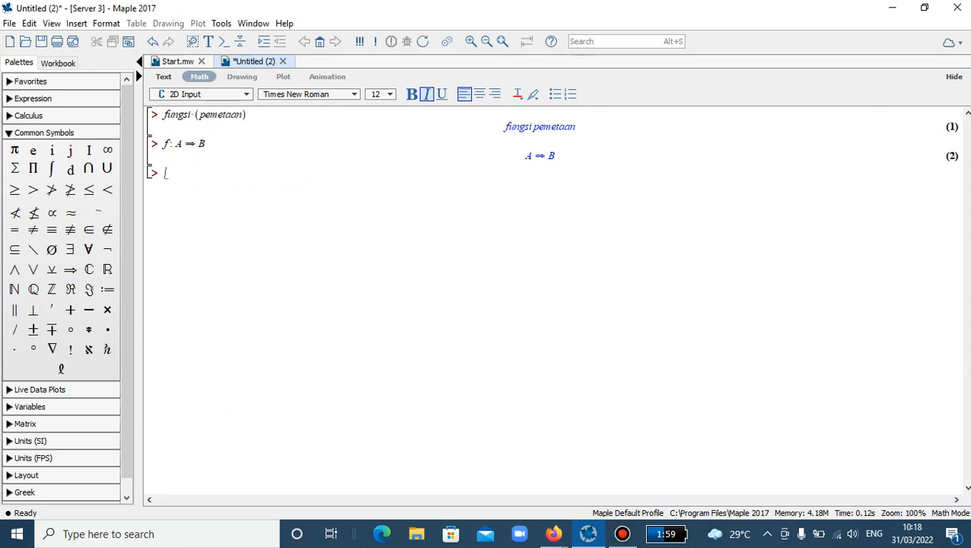
Step: Evaluate the equation f(x) = 3x + 4, and define the same function in arrow notation as f := (x) ⇒ 3x + 4
text(f(x) = 3 x + 4)
key(Return)
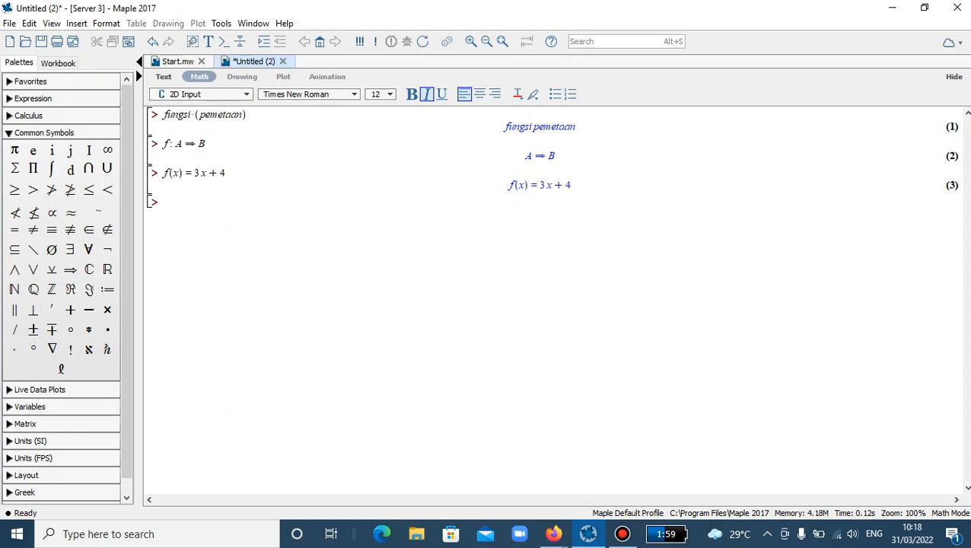
text(f:=(x)->3x+4)
key(Return)
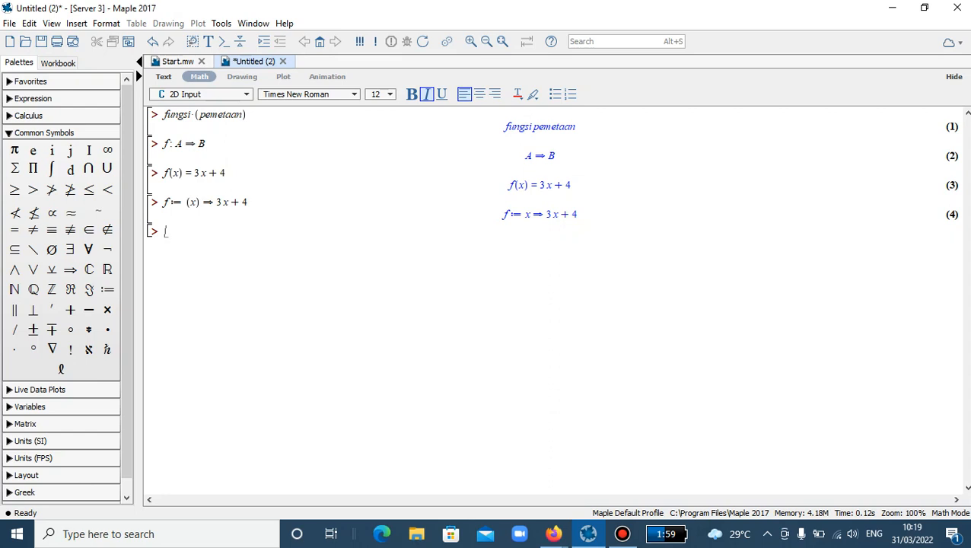
Step: Try to enter the general syntax nama_fungsi := (variabel) ⇒ as plain-text Maple input below the 3x + 4 definition
key(F5)
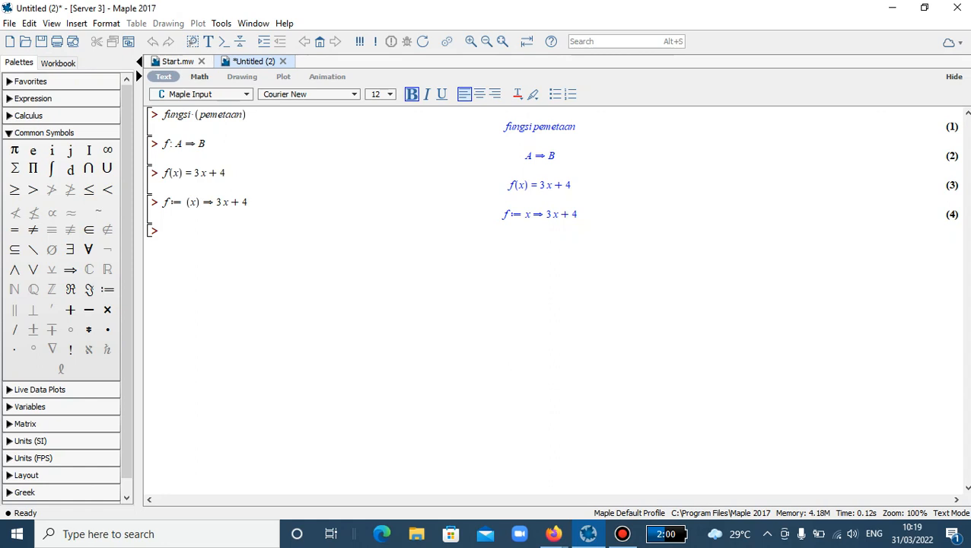
text(nama_fungsi)
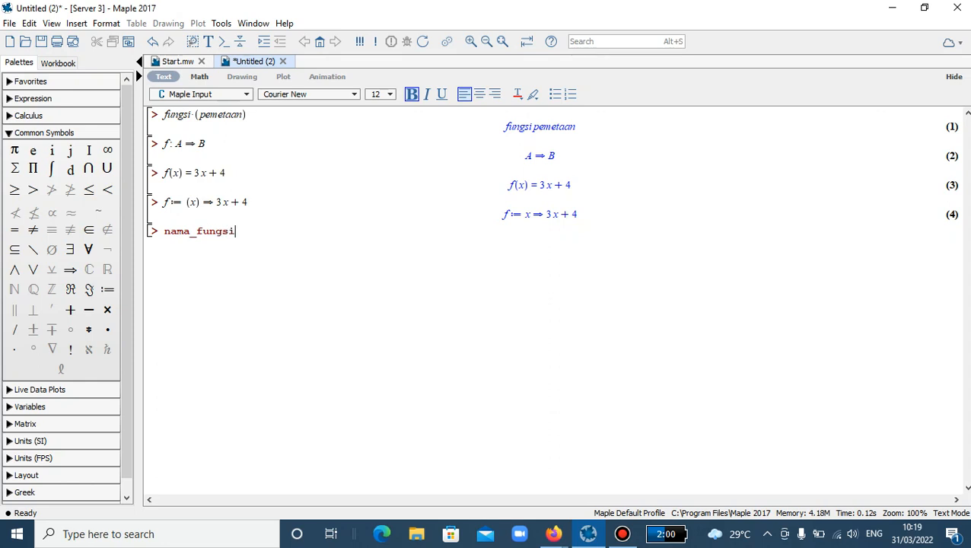
text( := (variabel))
click(70, 269)
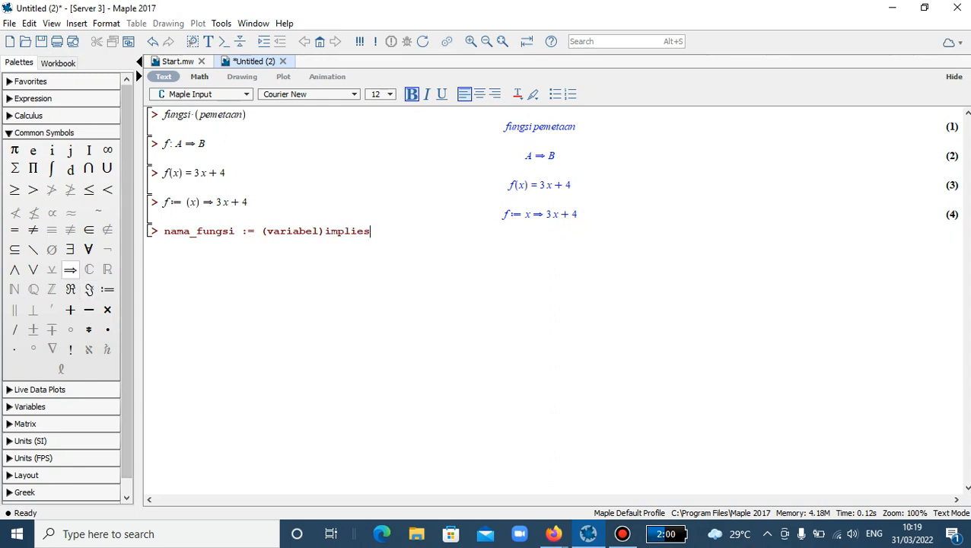
key(BackSpace)
key(BackSpace)
key(BackSpace)
key(BackSpace)
key(BackSpace)
key(BackSpace)
key(BackSpace)
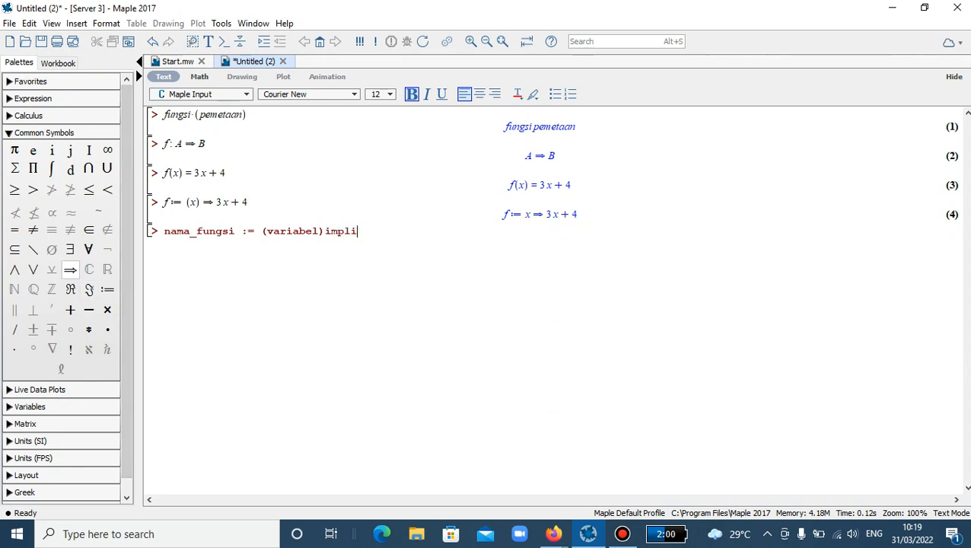
click(70, 269)
key(BackSpace)
key(BackSpace)
key(BackSpace)
key(BackSpace)
key(BackSpace)
key(BackSpace)
key(BackSpace)
key(Left)
key(Left)
key(Left)
key(Left)
key(Left)
key(Left)
key(Left)
key(Left)
key(Left)
key(Left)
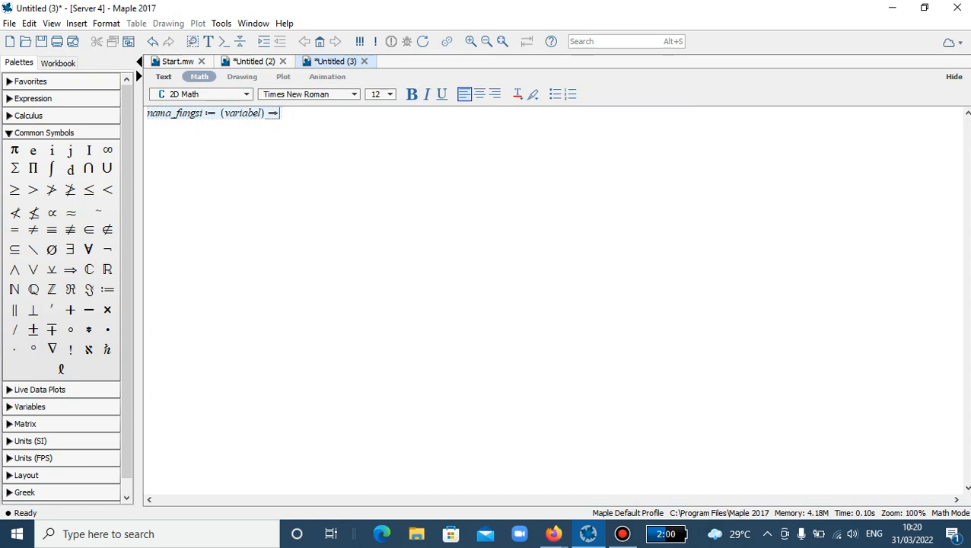
Step: Complete the expression nama_fungsi := (variabel) ⇒ with operasi in the Untitled (3) document
text(opers)
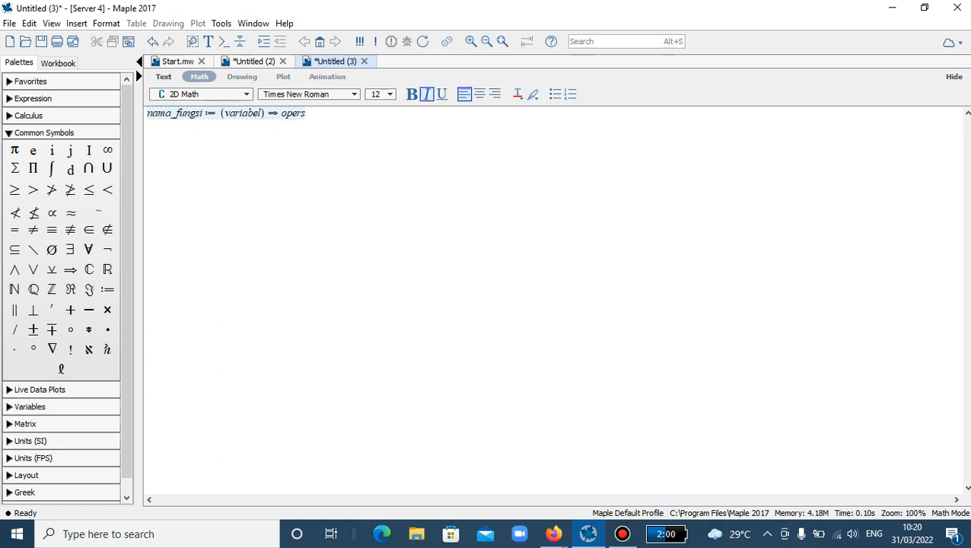
key(BackSpace)
text(asi)
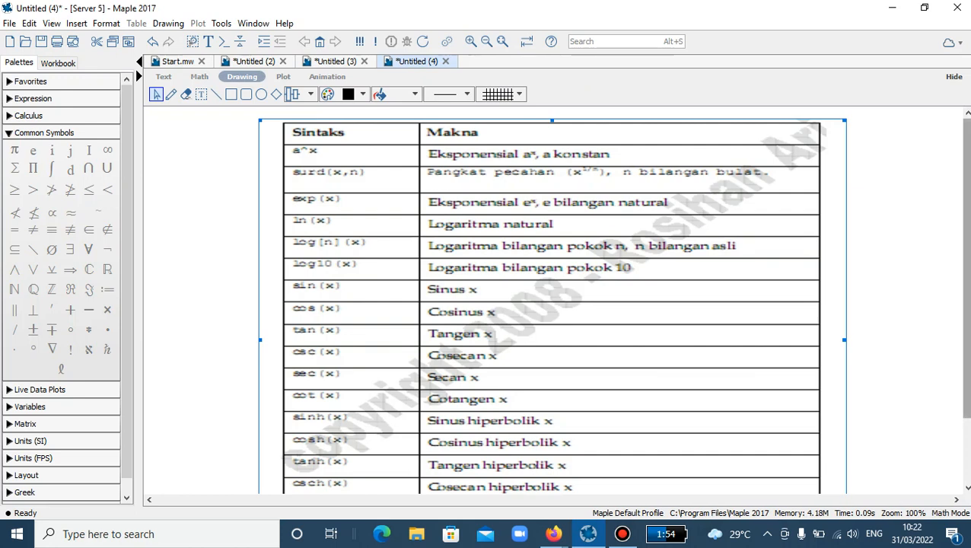
Step: Return from the table of transcendental functions to the Untitled (3) document and evaluate the nama_fungsi definition
key(Down)
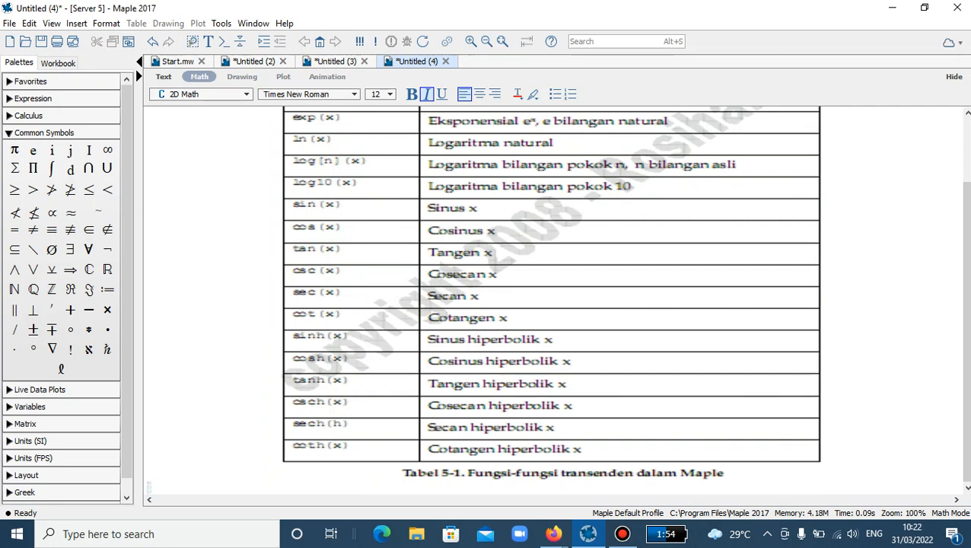
key(ctrl+shift+Tab)
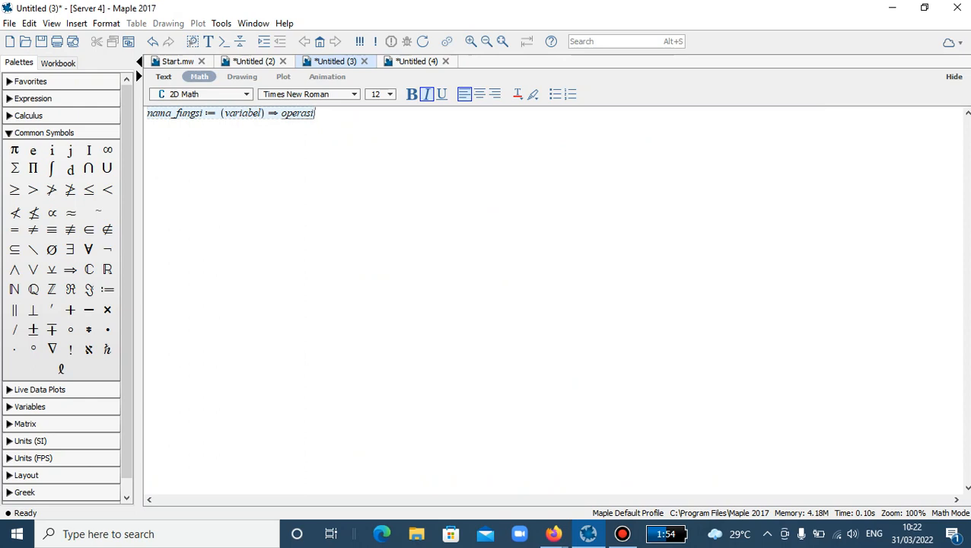
key(Return)
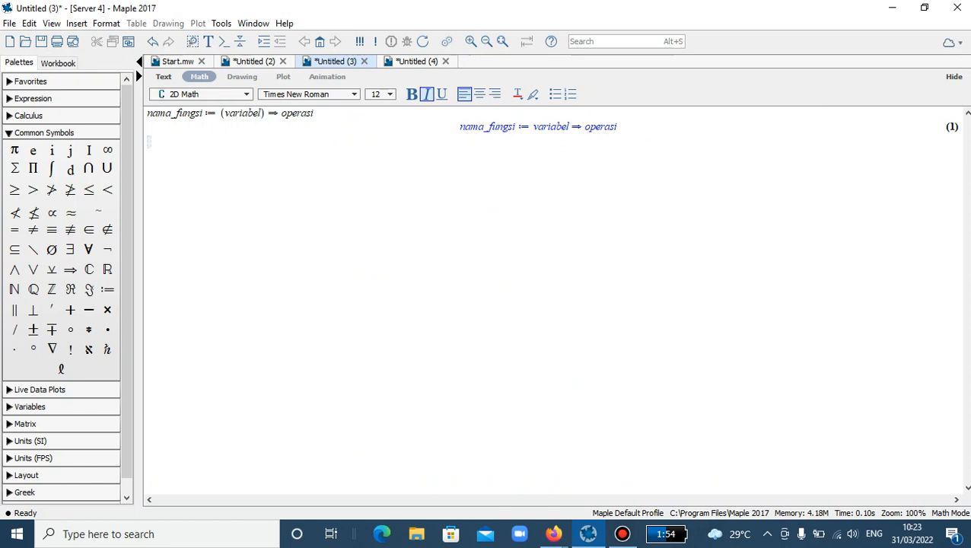
Step: Enter the equation f(x) = 3^x + e^(x + 1) on the next line and evaluate it
text(f(x) = )
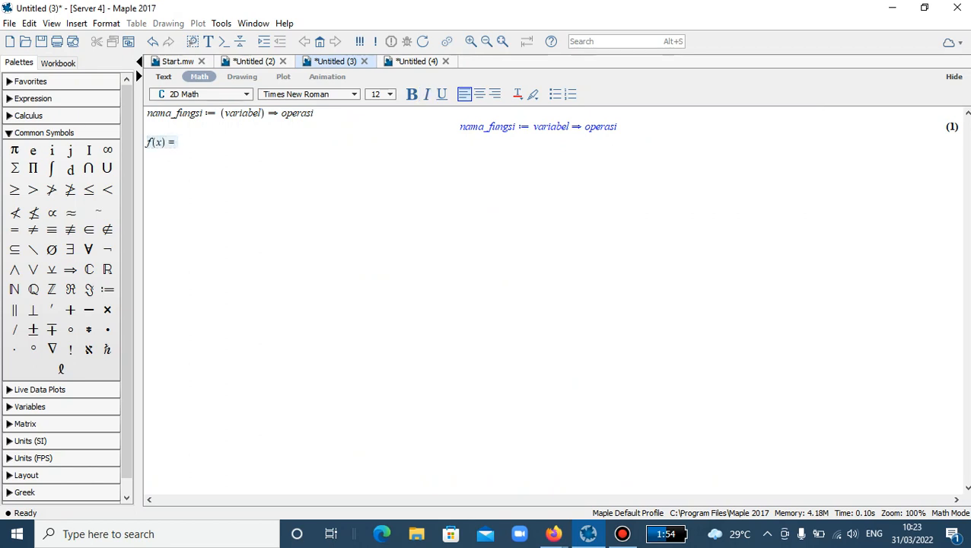
text(3^x)
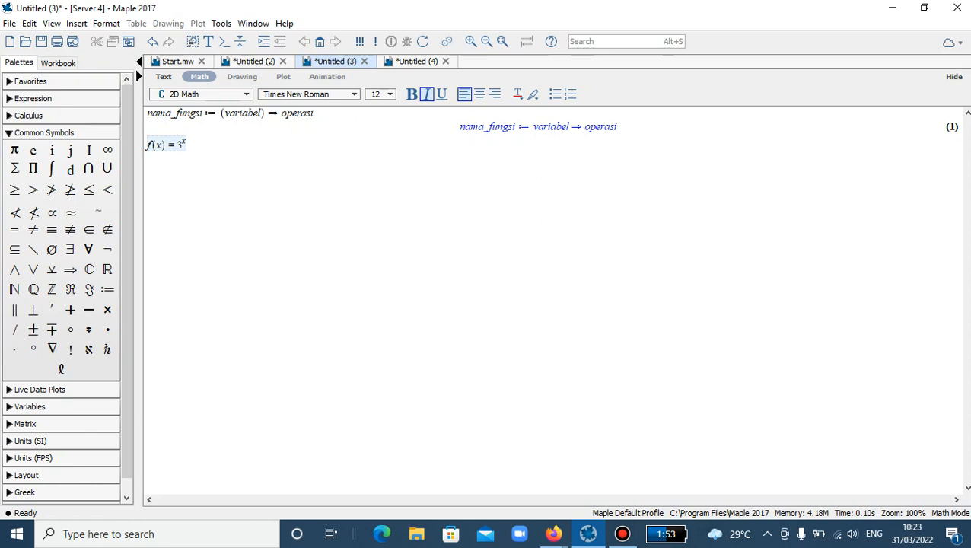
key(Right)
text(+ e^x + 1)
key(Return)
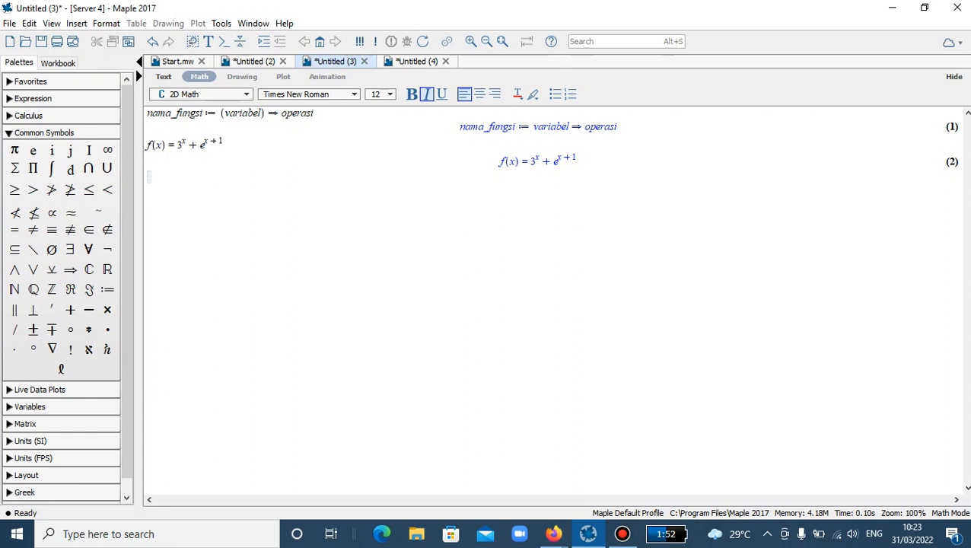
Step: Define the exponential function in arrow notation as f := (x) ⇒ 3^x + e^(x + 1) and evaluate it
text(f)
text(:= )
text(()
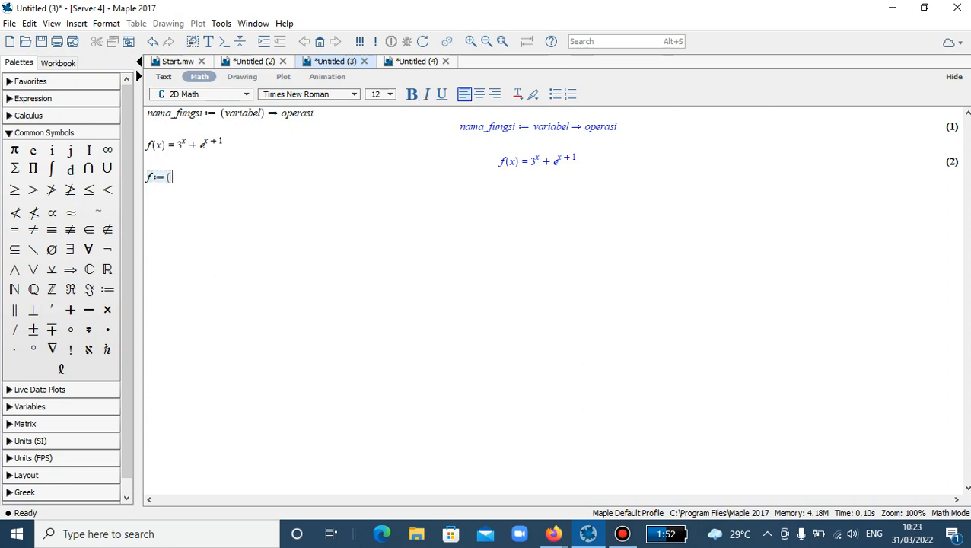
text(x))
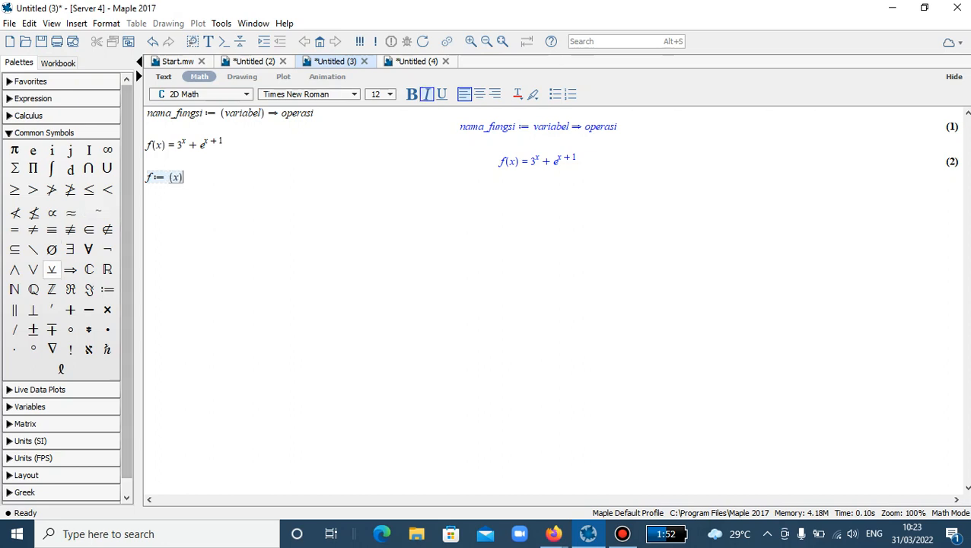
click(70, 269)
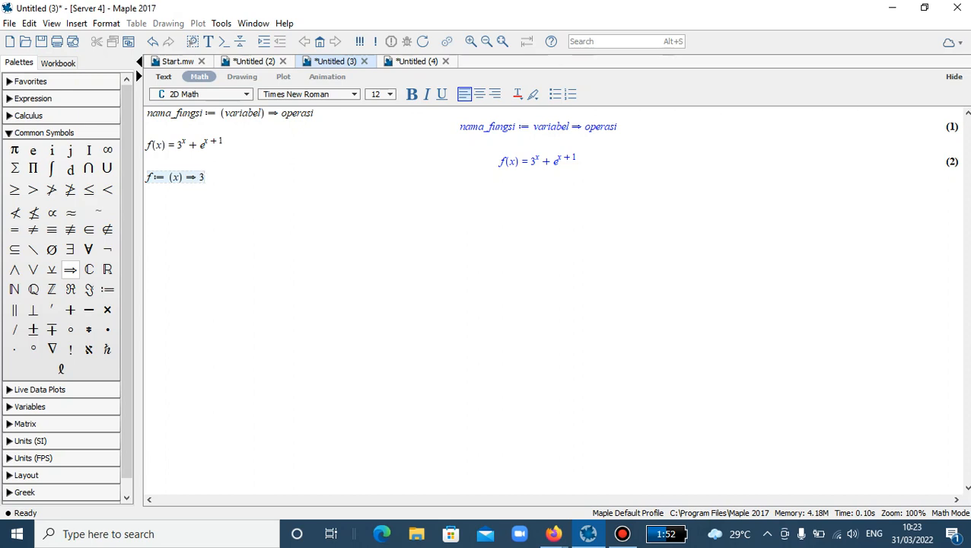
text(3^)
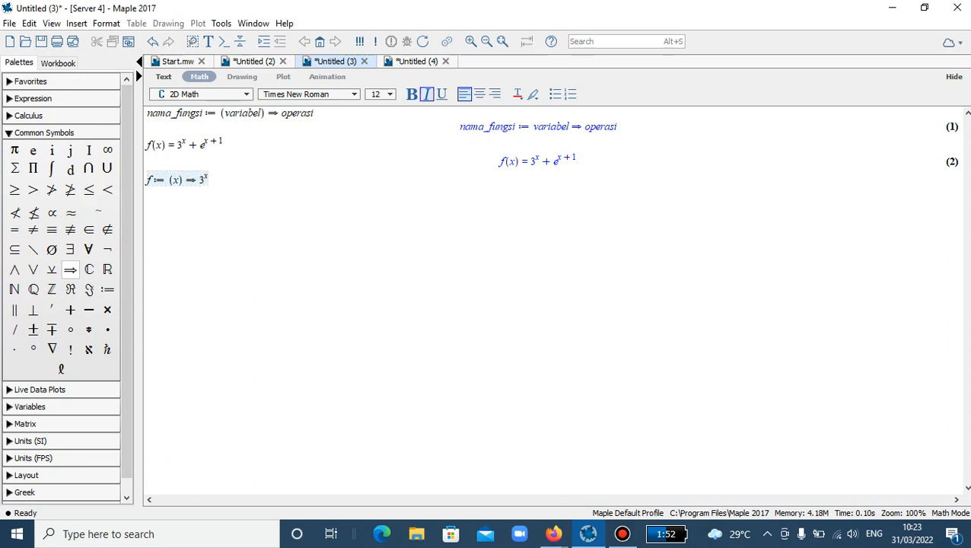
text(x)
key(Right)
text(+ e^(x + 1)
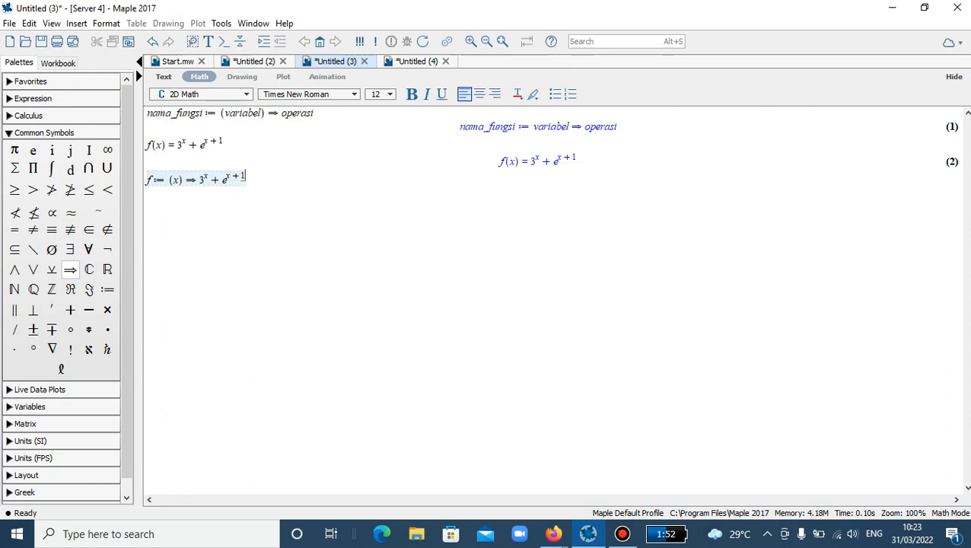
key(Return)
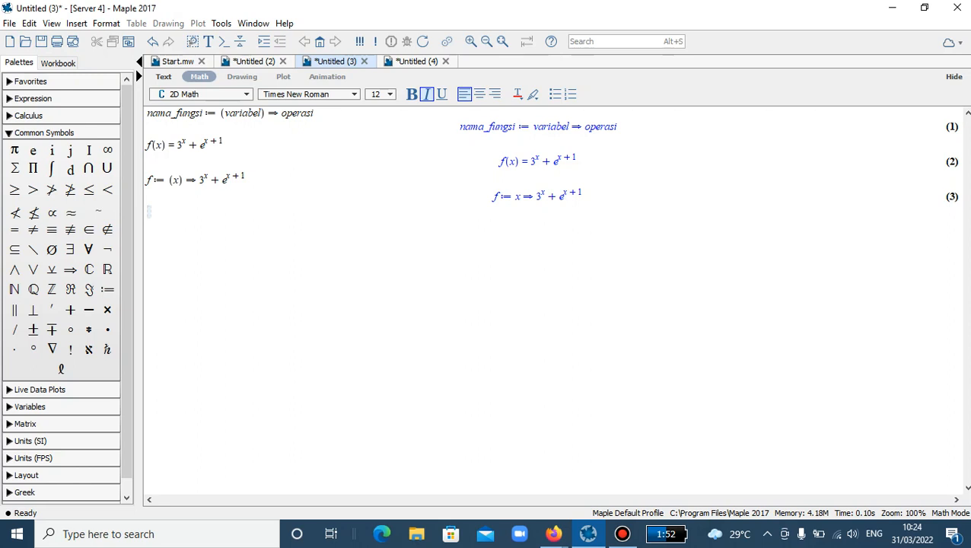
Step: Enter the equation g(x) = xsin(x − 1) − sin^2(x) on the next line and evaluate it
text(g(x)=)
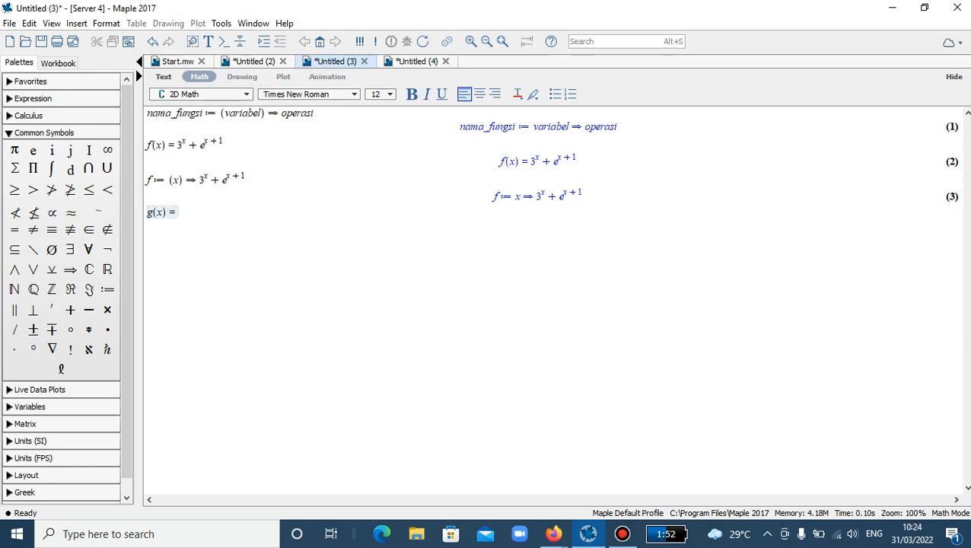
text(xsin)
text((x-2)
key(BackSpace)
text(1))
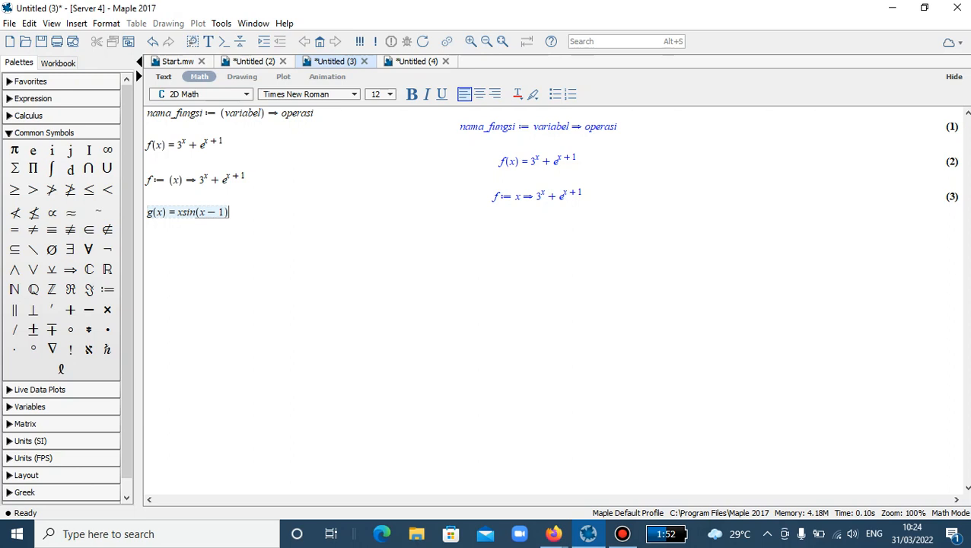
text(-sin)
text(^2)
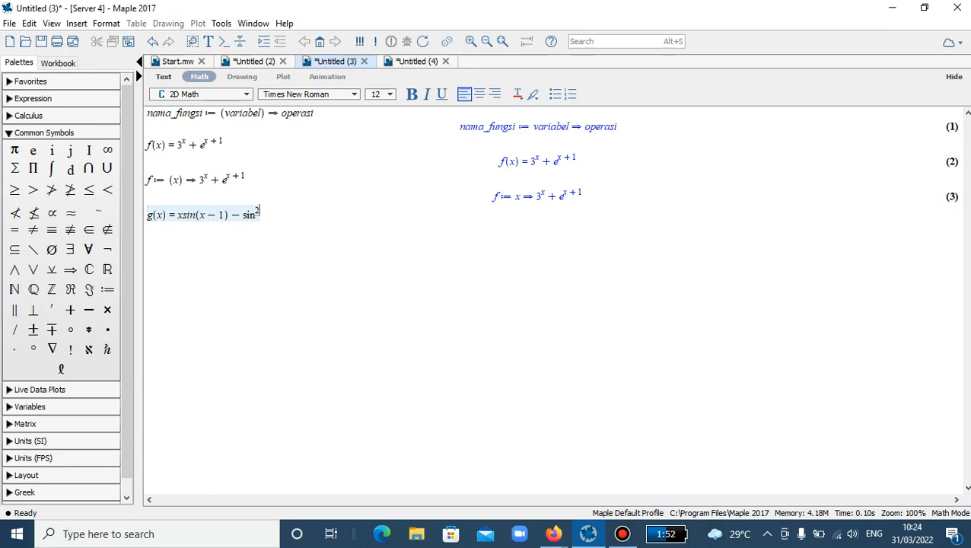
text(()
key(BackSpace)
text((x))
key(Return)
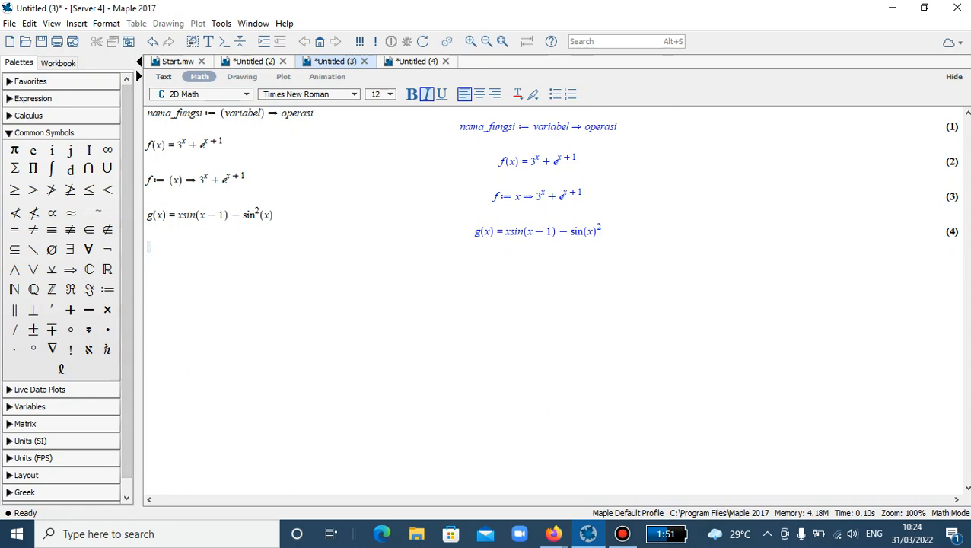
Step: Define the trigonometric function in arrow notation as g := (x) ⇒ xsin(x − 1) − sin^2(x) and evaluate it
text(g)
text(:=)
text(()
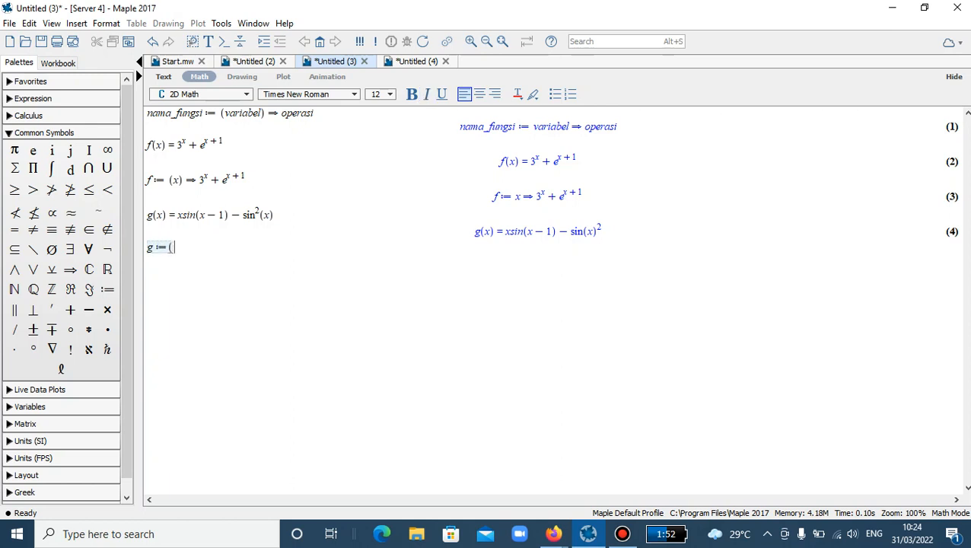
text(x))
click(70, 269)
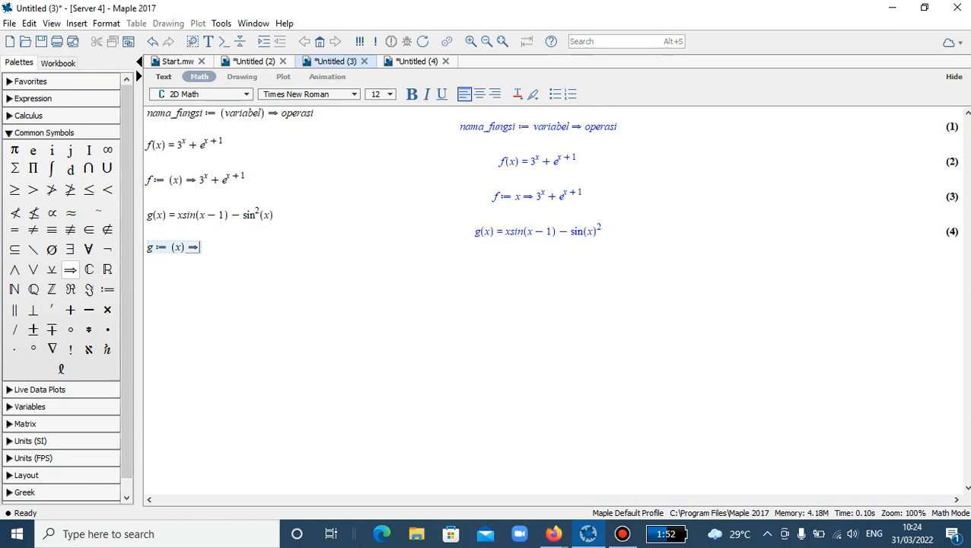
text(x)
text(n(x-)
text(1)
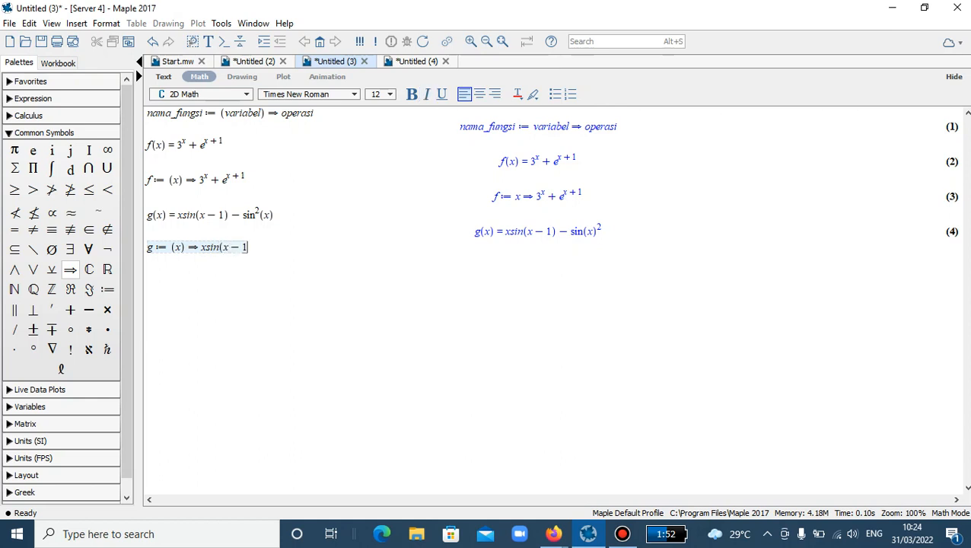
text()-sin^2)
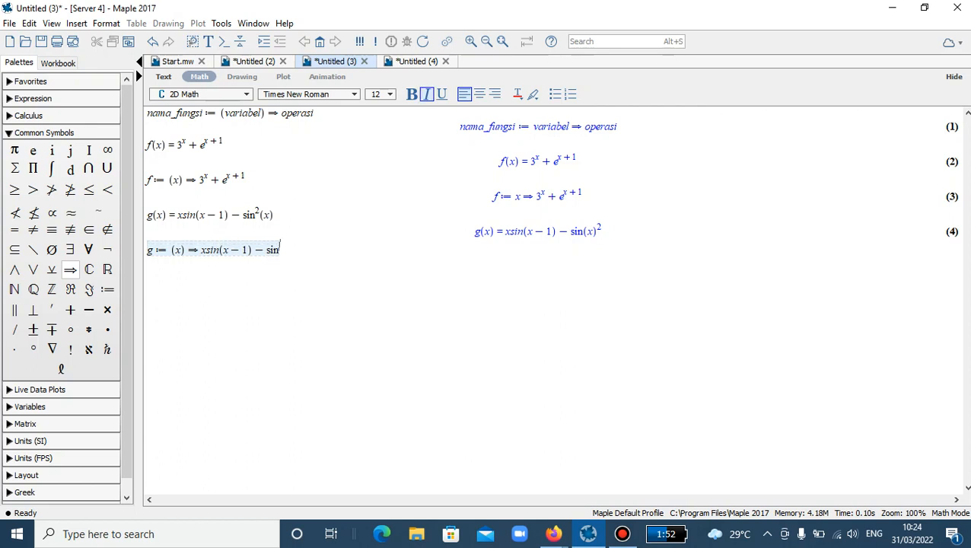
text((x))
key(BackSpace)
key(BackSpace)
key(BackSpace)
key(Right)
text((x))
key(Return)
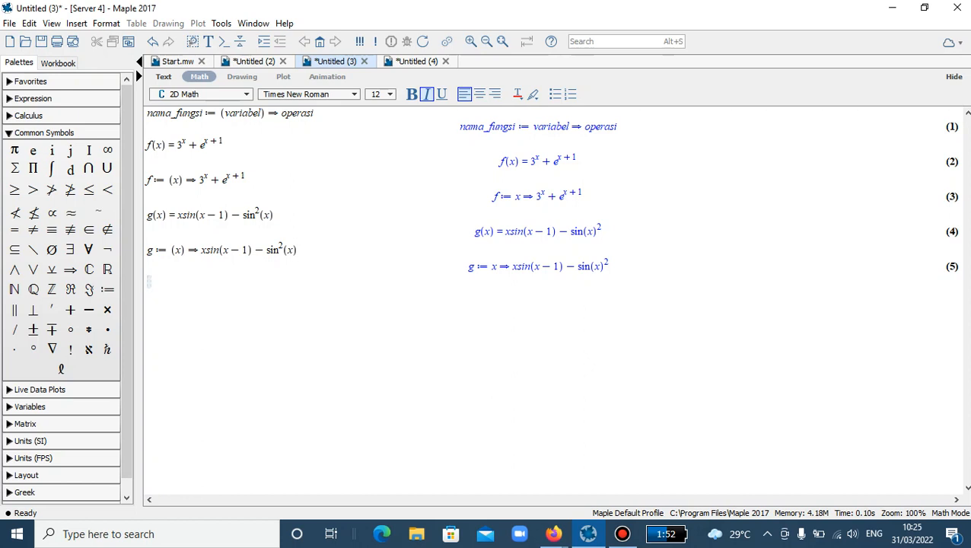
Step: Begin the equation h(x) = 3 x^2 + on the next line, without any stray characters after the plus sign
text(h(x) = 3)
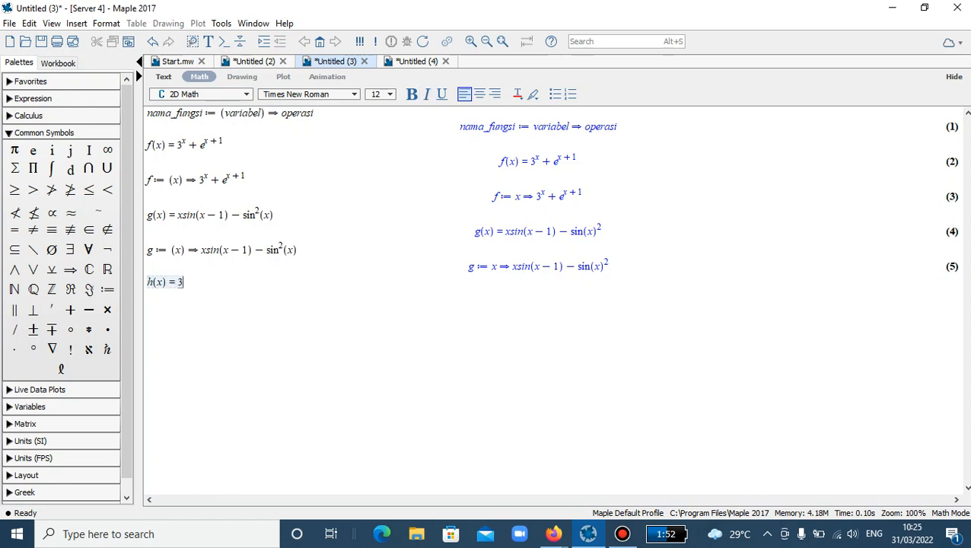
text( x^2)
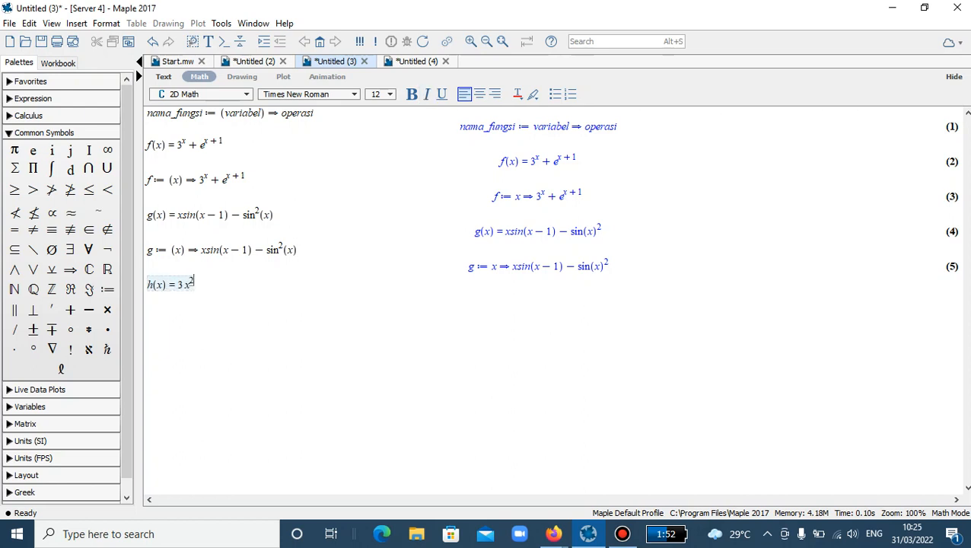
key(Right)
text(+===========)
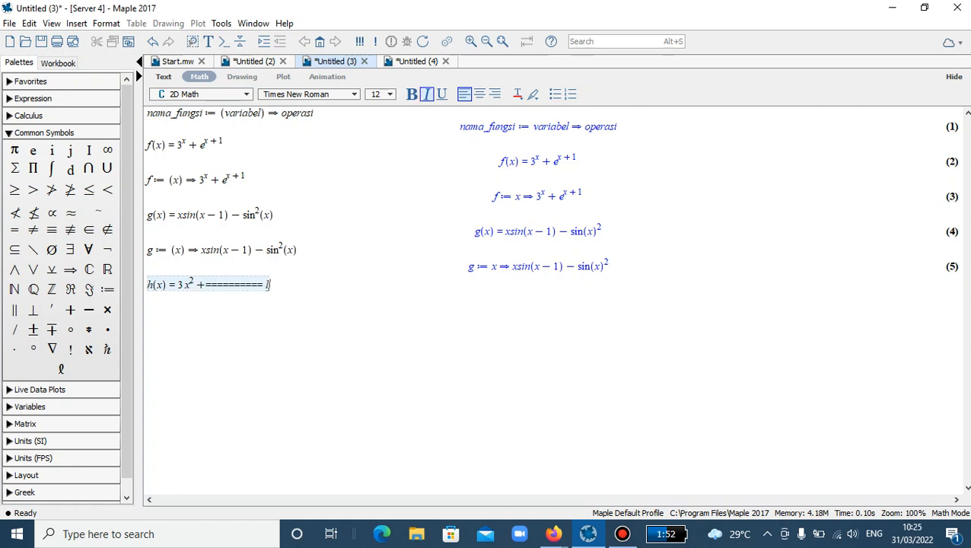
key(BackSpace)
key(BackSpace)
key(BackSpace)
key(BackSpace)
key(BackSpace)
key(BackSpace)
key(BackSpace)
key(BackSpace)
key(BackSpace)
key(BackSpace)
key(BackSpace)
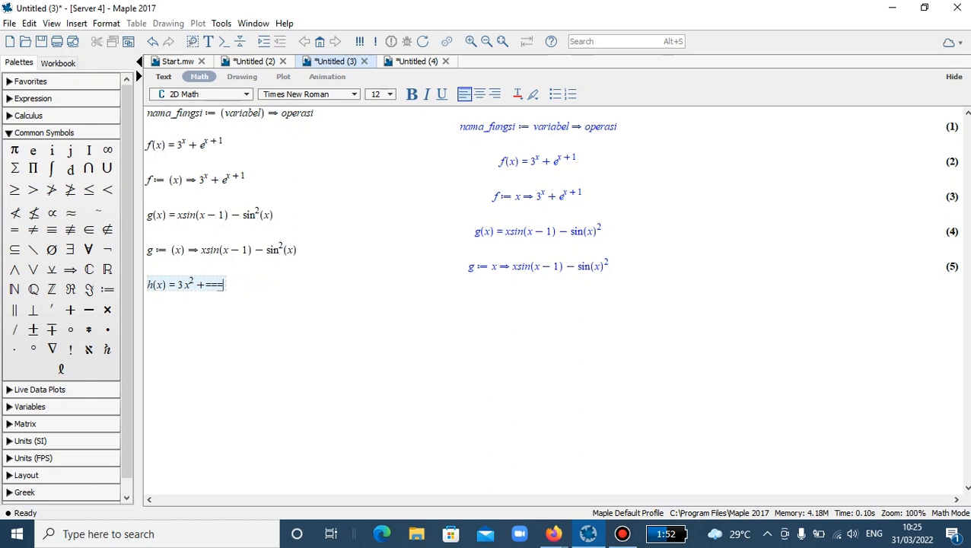
Step: Complete the h(x) equation with the term ln(x^2 + 2)log(x) and evaluate it
text(ln(x^+2)
key(BackSpace)
key(BackSpace)
text(2)
key(Right)
text(+ 2)
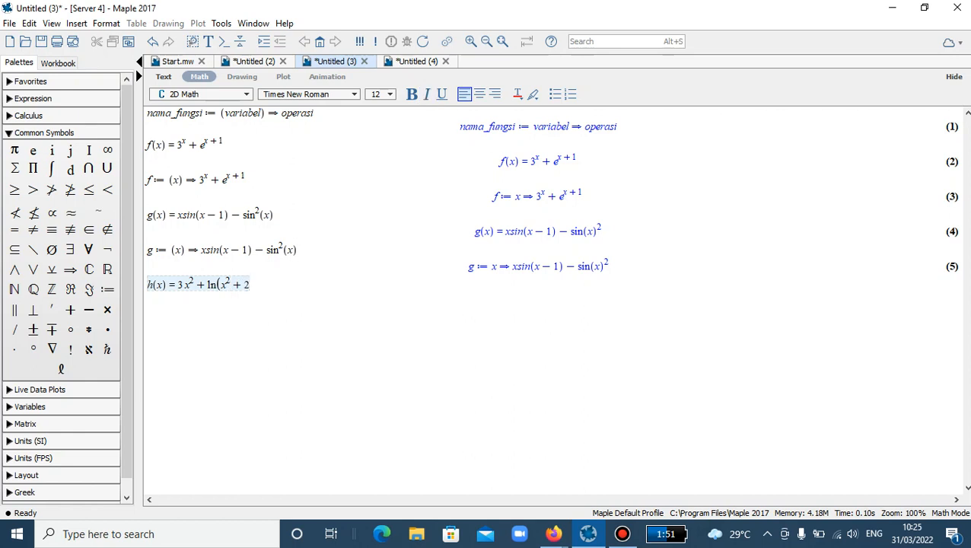
text()logx)
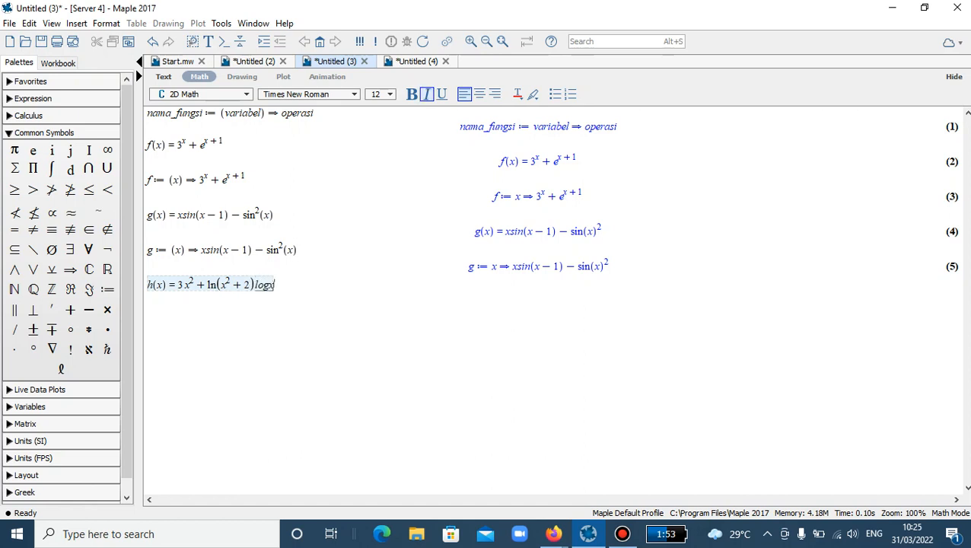
key(BackSpace)
text((x))
key(Return)
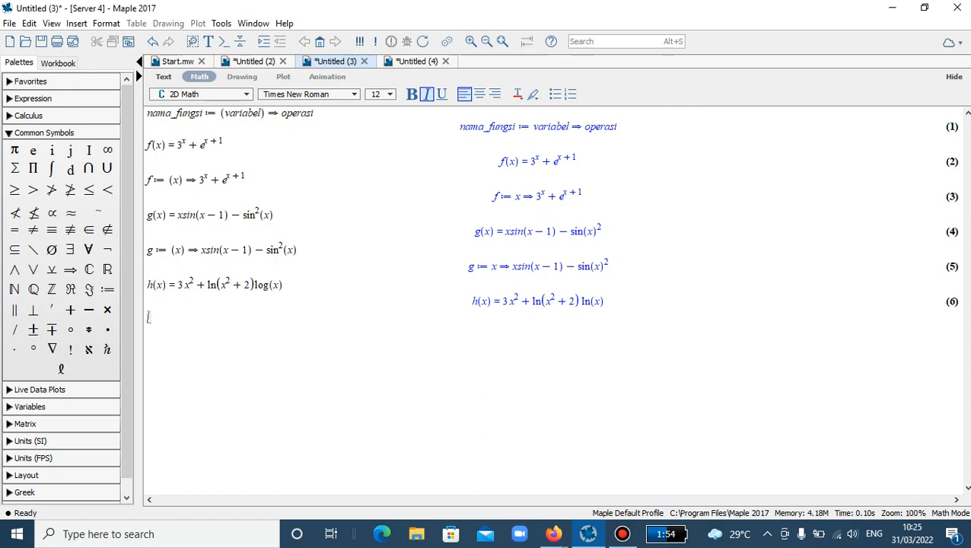
Step: Define the logarithmic function in arrow notation as h := (x) ⇒ 3 x^2 + ln(x^2 + 2)log(x) and evaluate it
text(h)
text(:=)
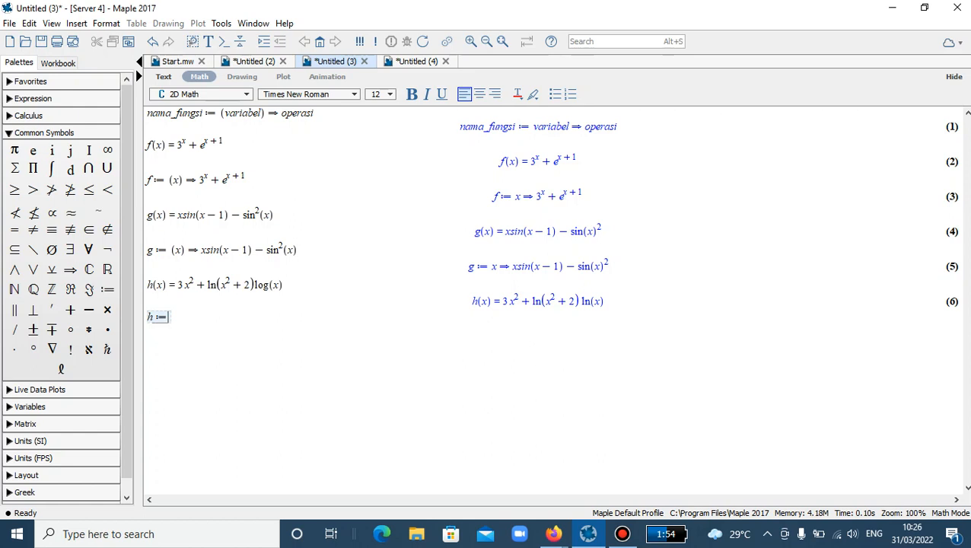
text((x))
click(70, 269)
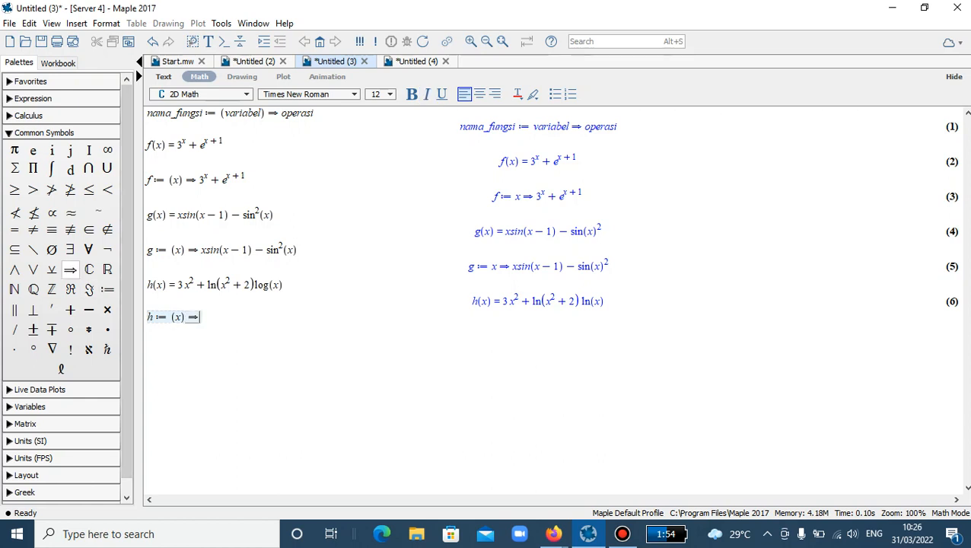
text(3 x^2)
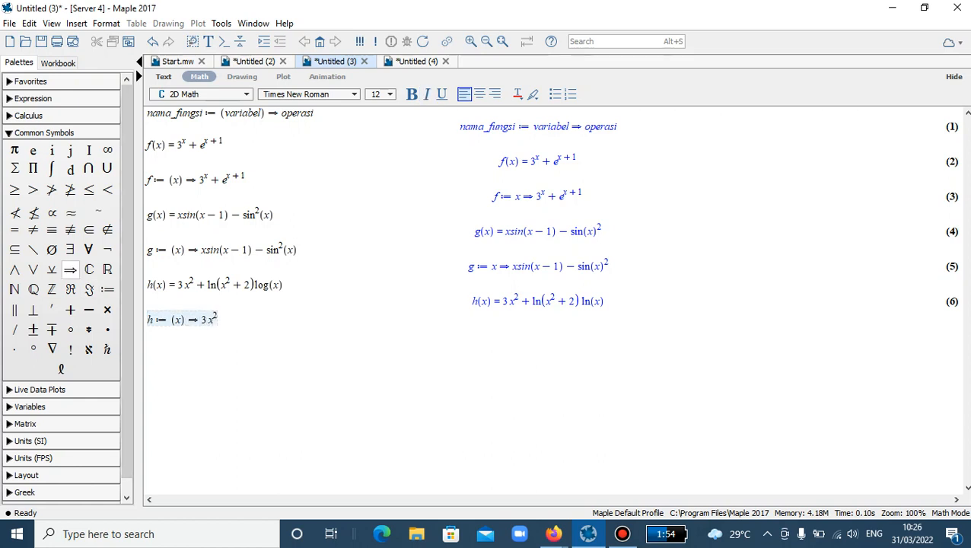
key(Right)
text(+ ln(x)
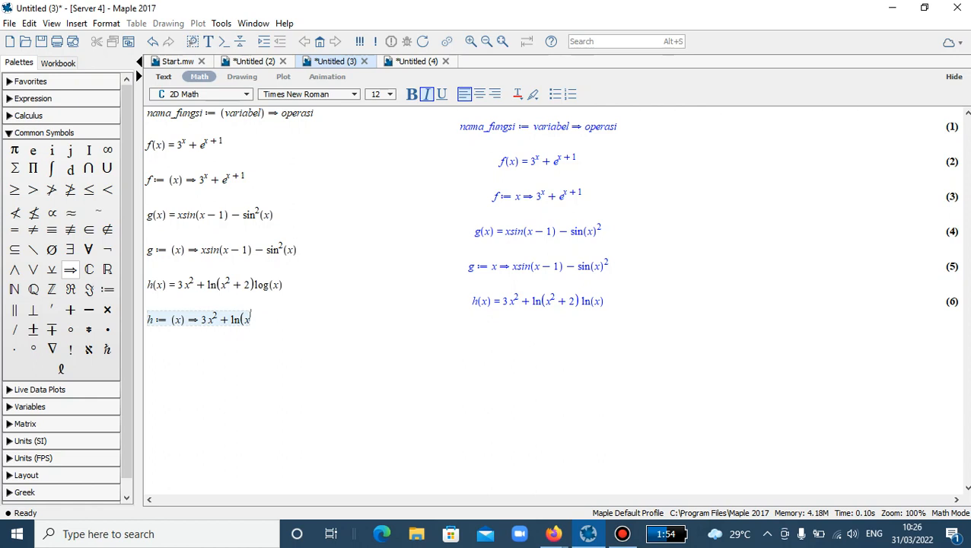
text(^2)
key(Right)
text(+ 2)l)
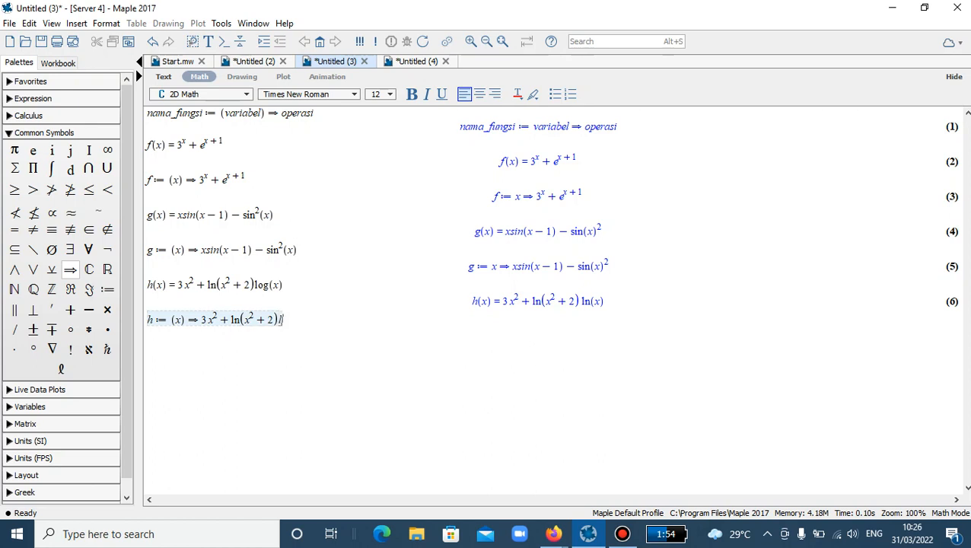
text(og(x))
key(Return)
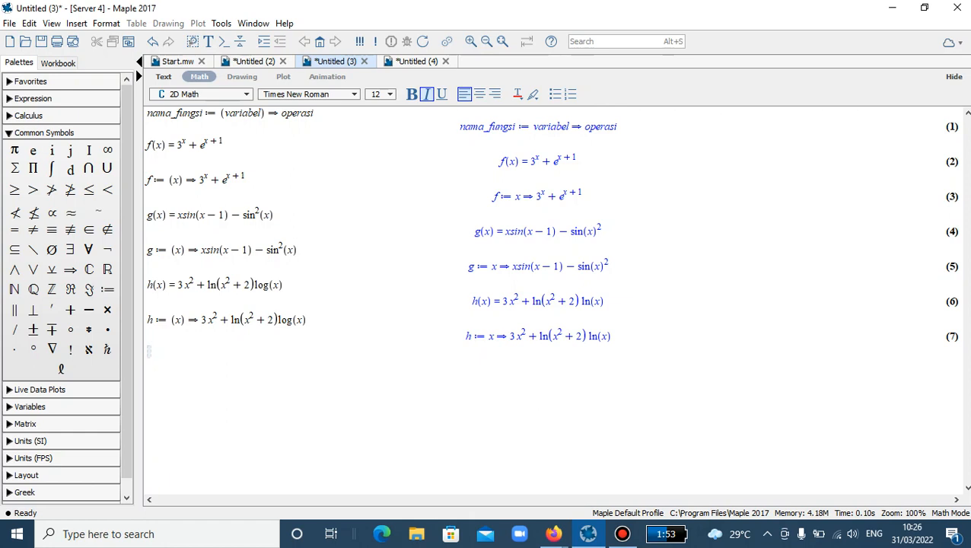
Step: Enter the two-variable equation j(x, y) = 2 log(sin^2(x − 5) − sinh(xy)) on the next line and evaluate it
text(f)
text((x,y)
text())
text(=2)
text(log)
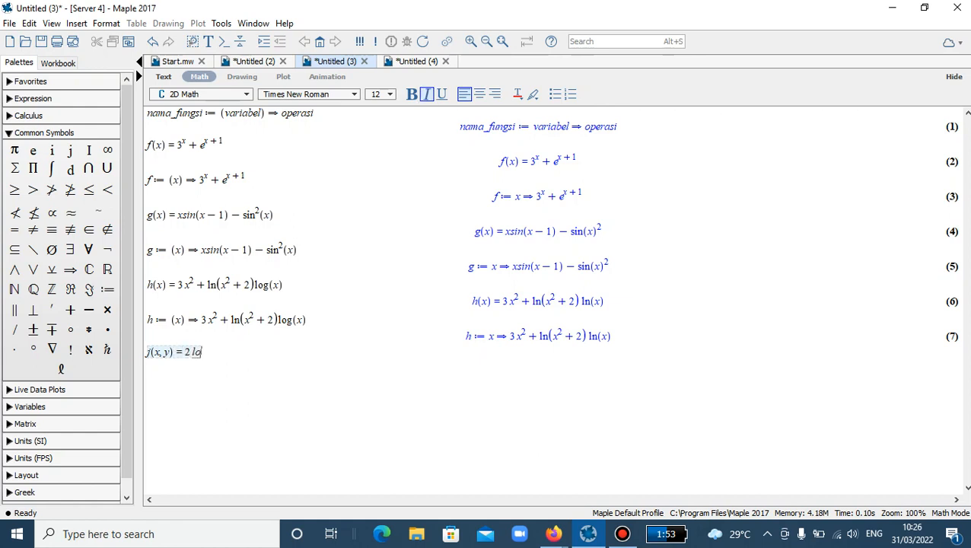
text((sin)
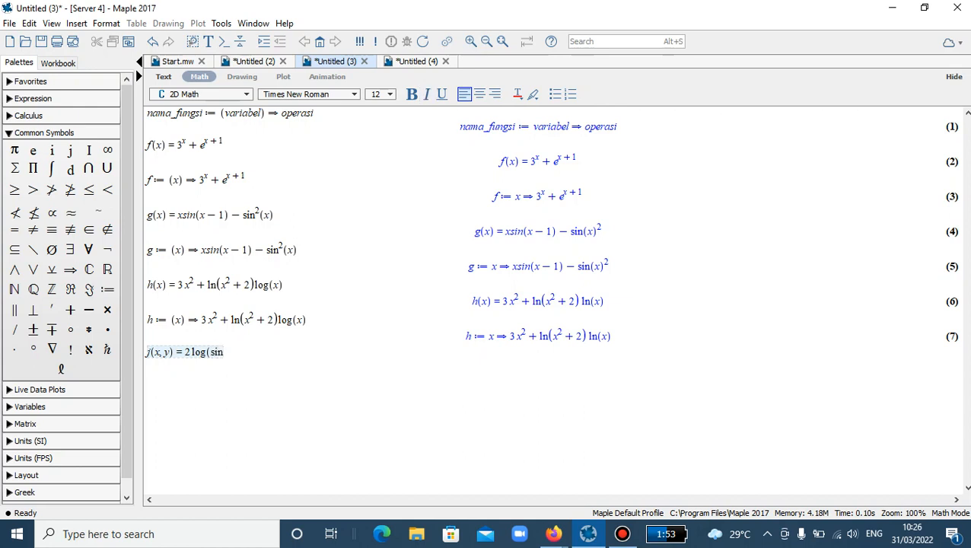
text(^2)
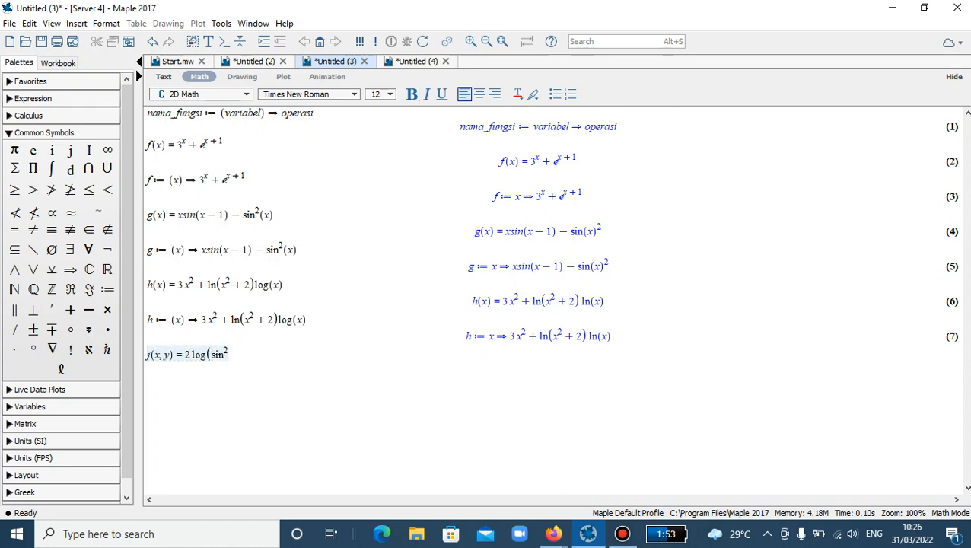
key(Right)
text((x-5))
text(-s)
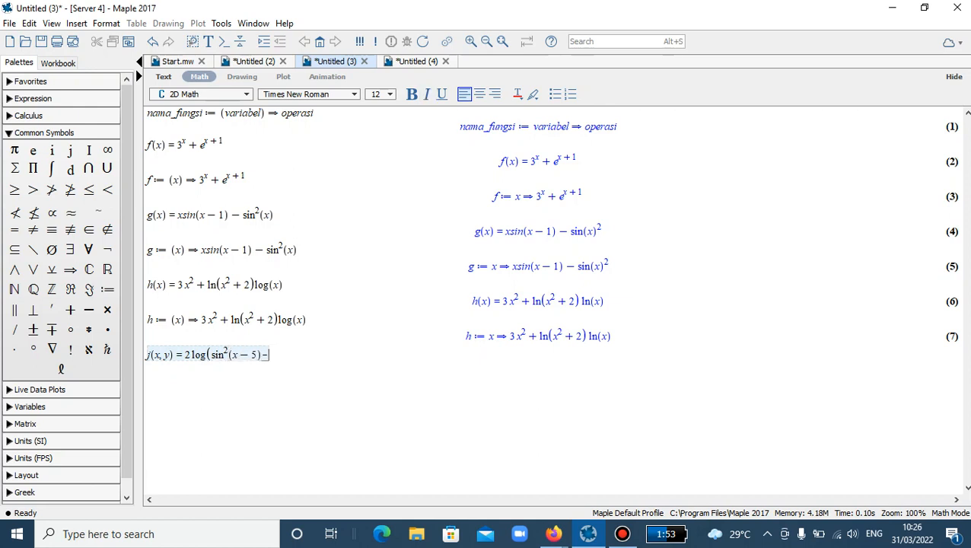
text(inh)
text((xy))
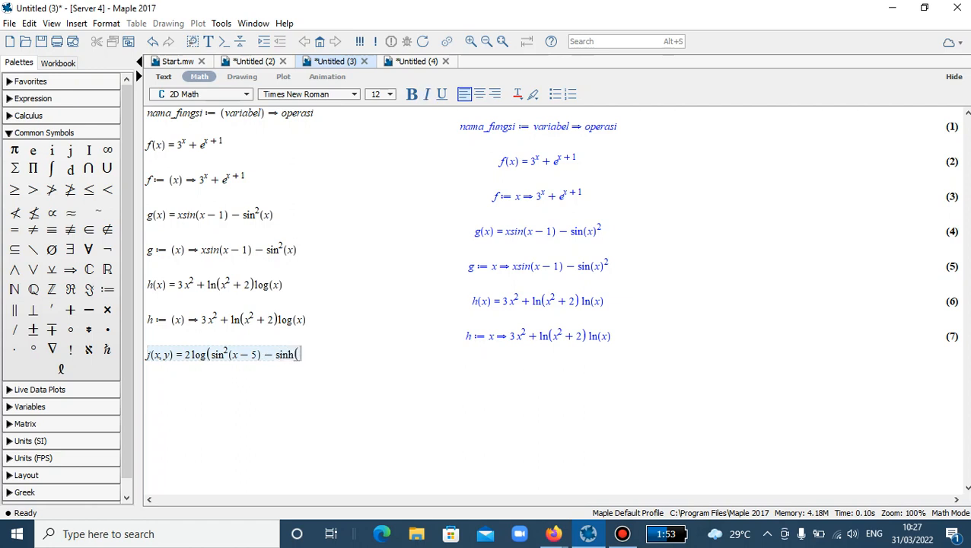
text())
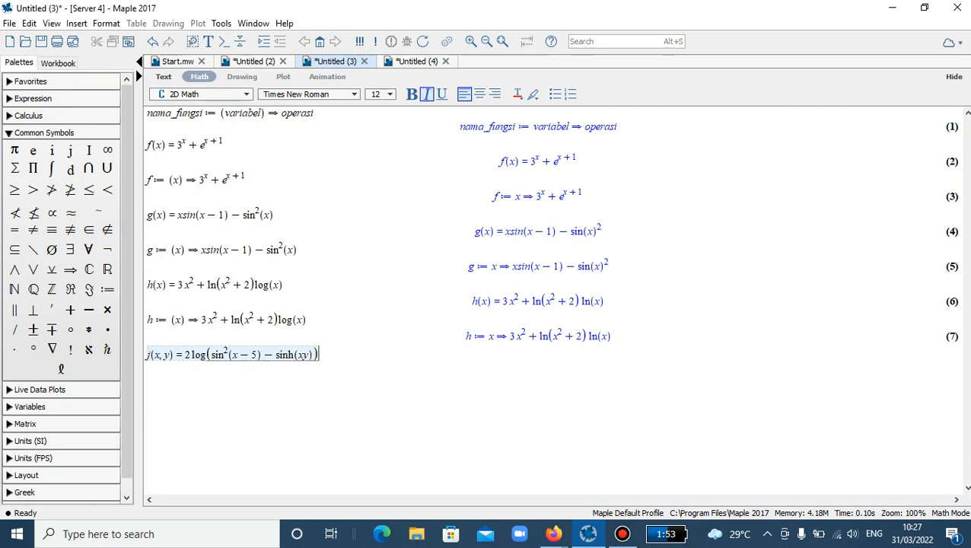
key(Return)
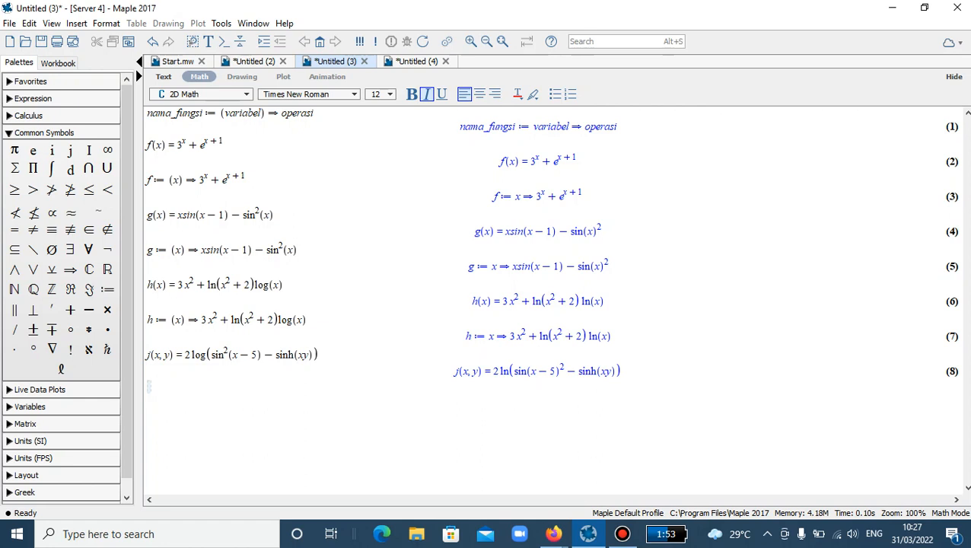
Step: Enter the two-variable function in arrow notation as j := (x, y) ⇒ 2 log(sin^2(x − 5) − sinh(xy) and evaluate it
text(j:=)
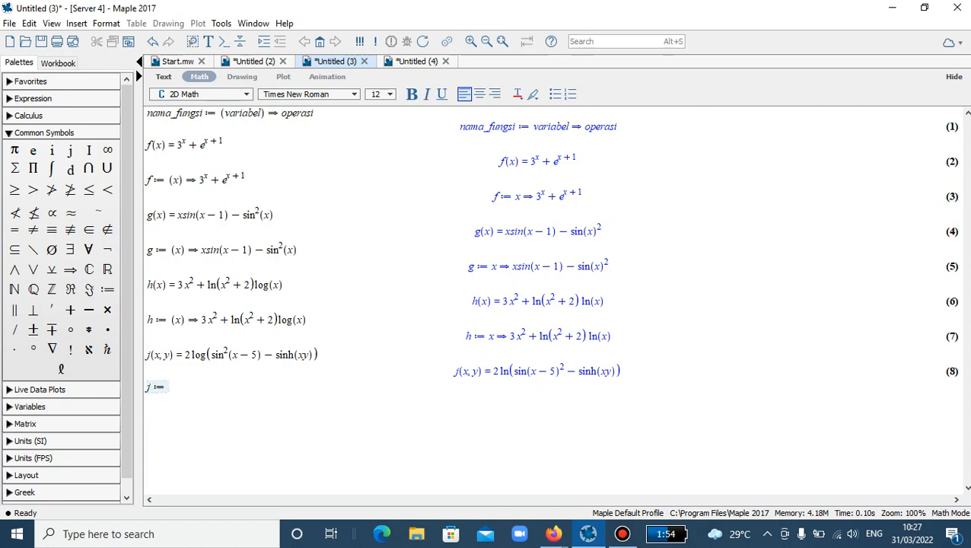
text((x,y))
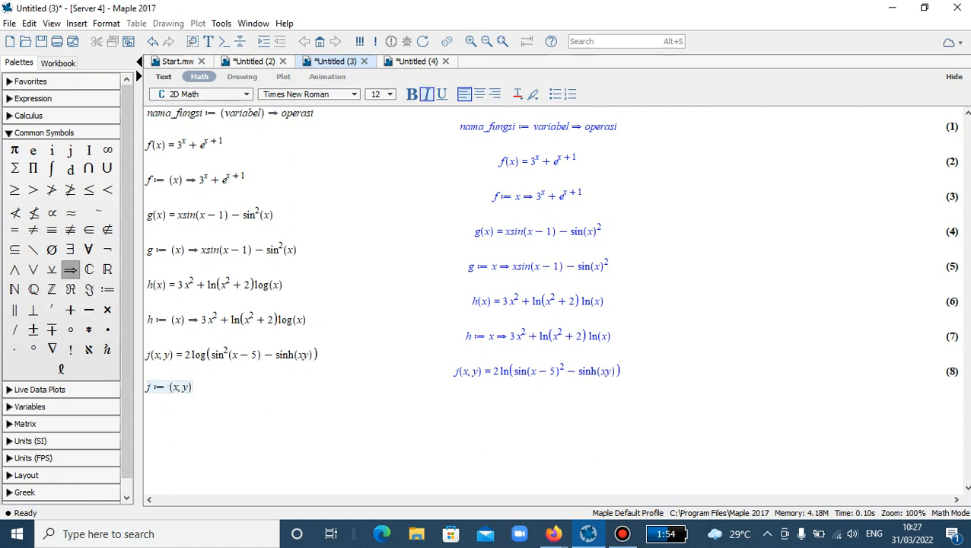
click(70, 269)
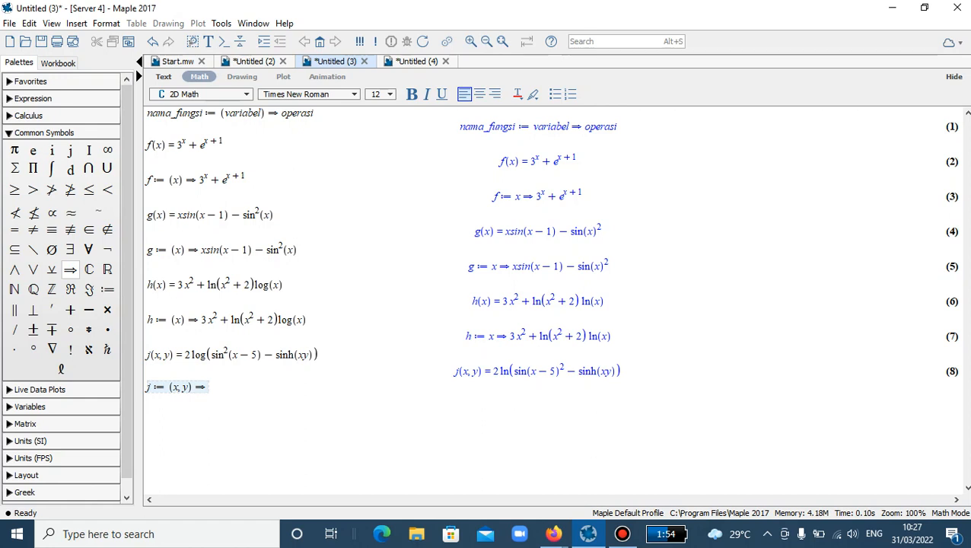
text(2 log)
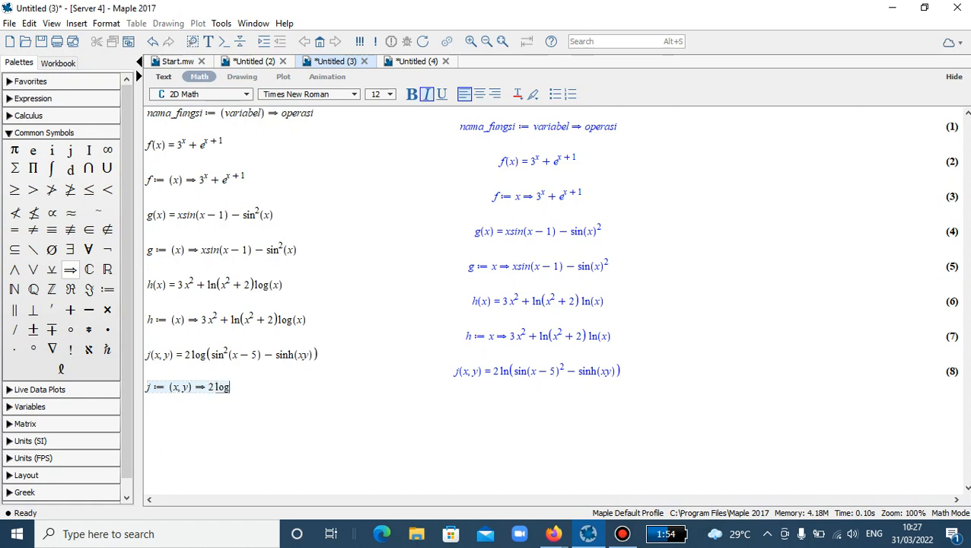
text((sin^)
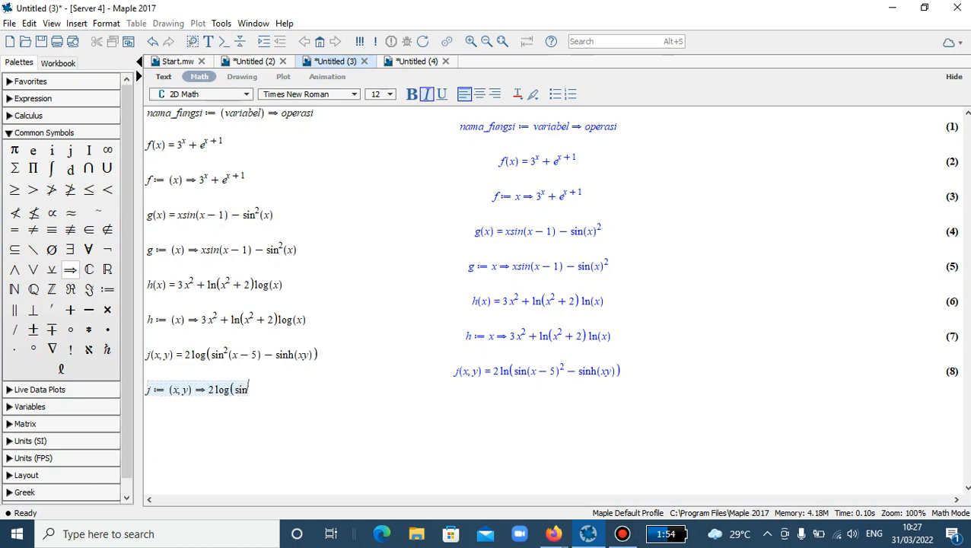
text(2)
key(Right)
text((x-5)
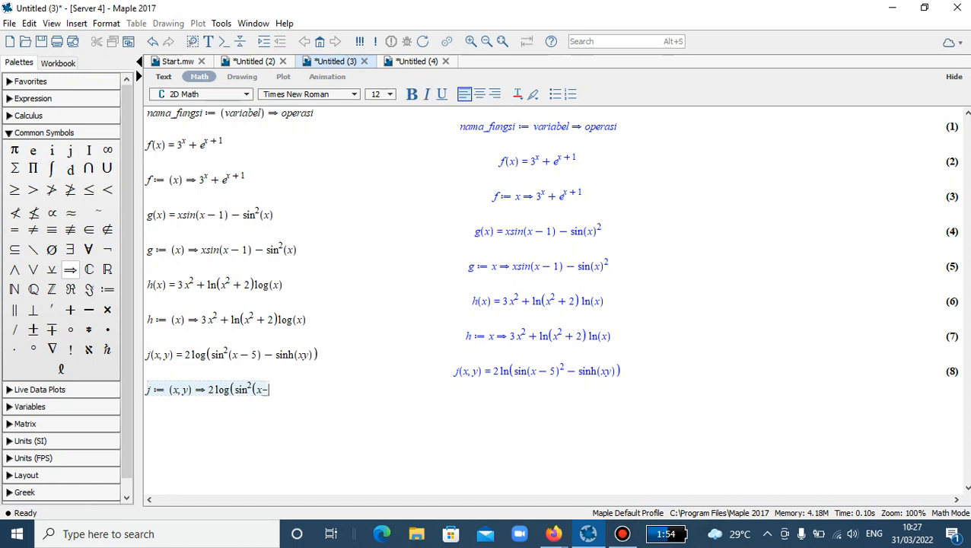
text()-)
text(sinh)
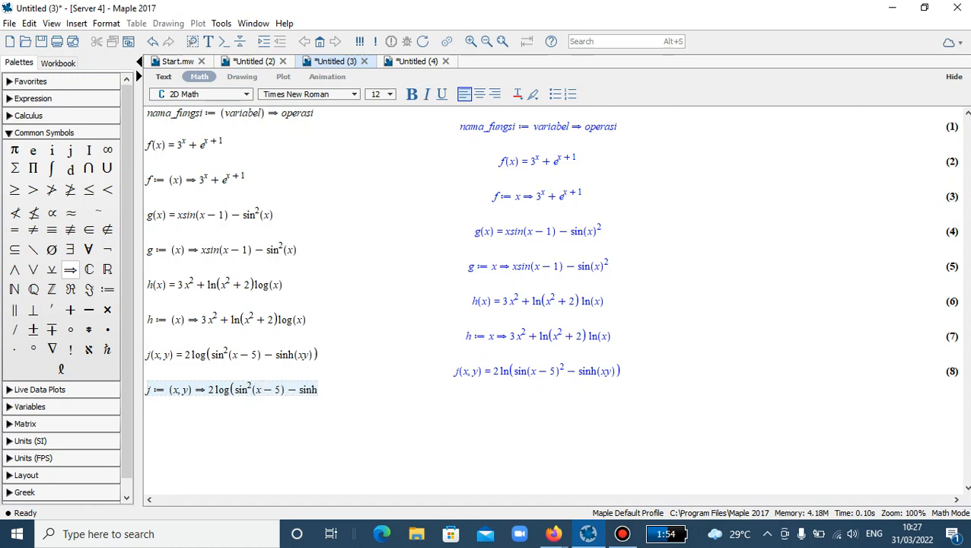
text((xy))
key(Return)
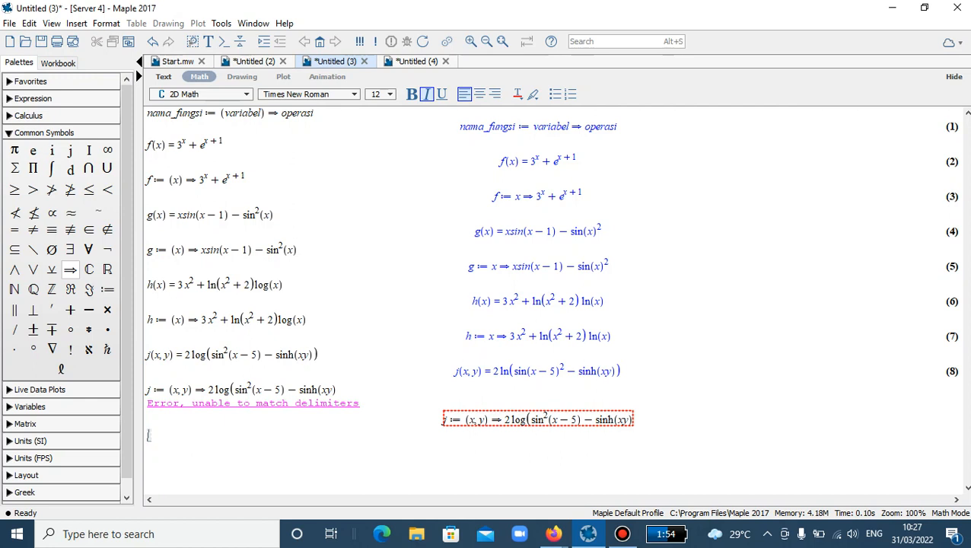
Step: Remove the error output below the j definition, add the missing closing parenthesis and evaluate the line again
key(shift+Up)
key(shift+Up)
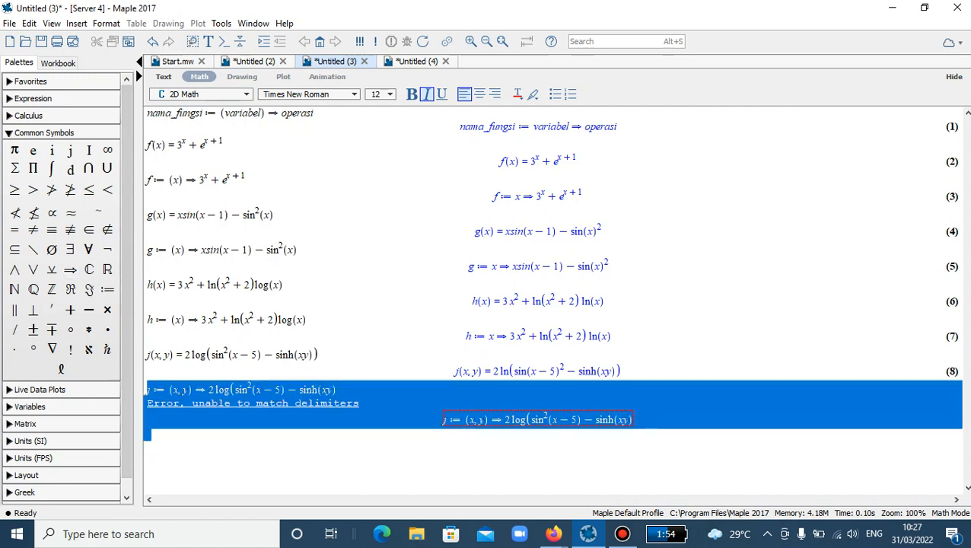
key(shift+Down)
key(Delete)
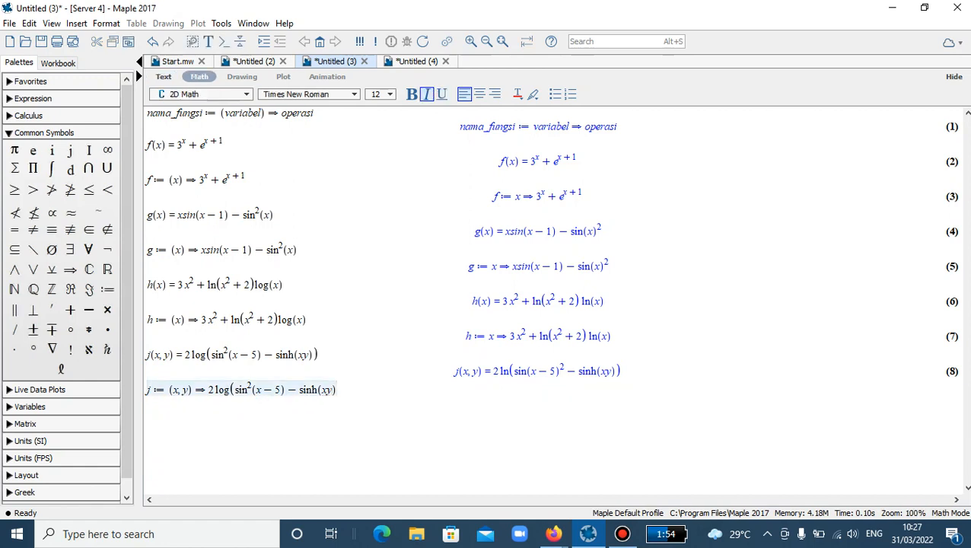
text())
key(Return)
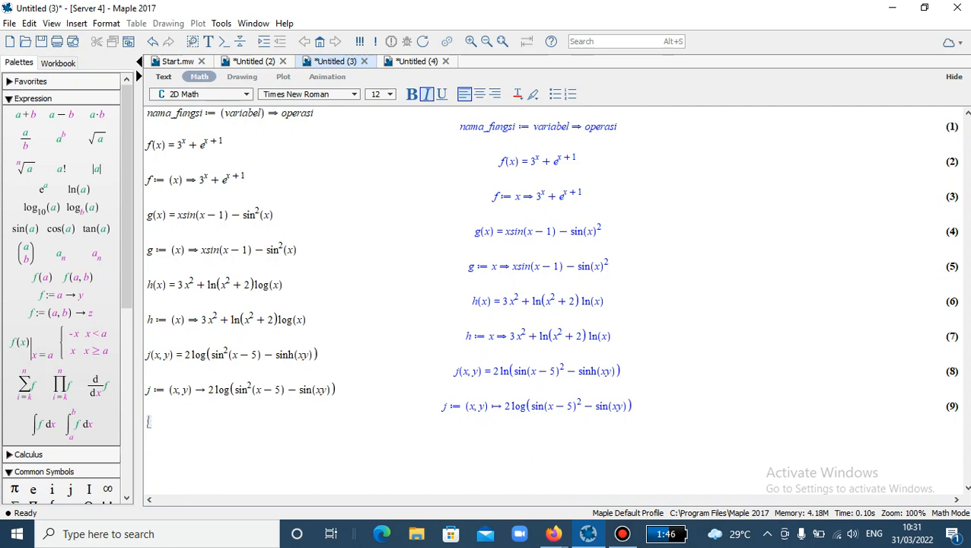
Step: Create a new document and evaluate the heading line "evaluasi fungsi dalam maplemint" in it
key(ctrl+Tab)
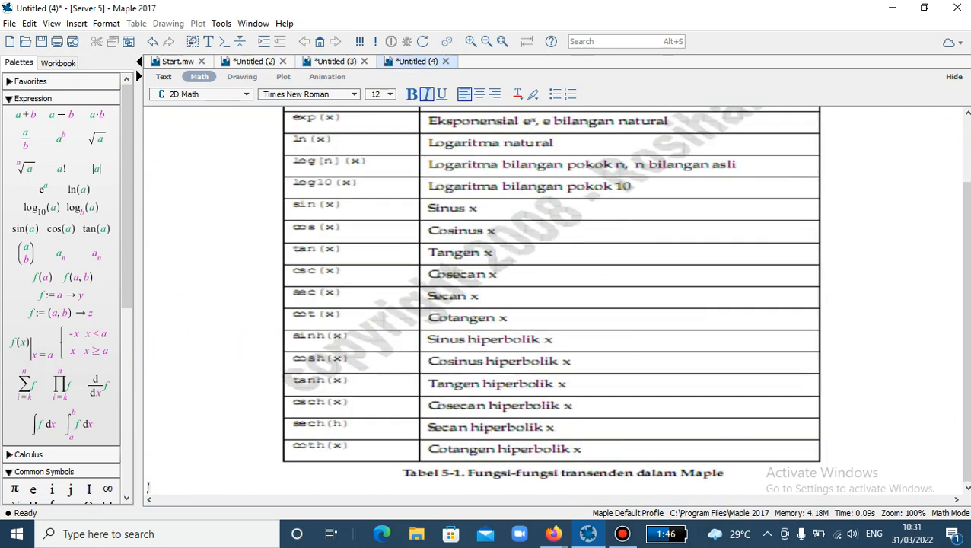
key(ctrl+n)
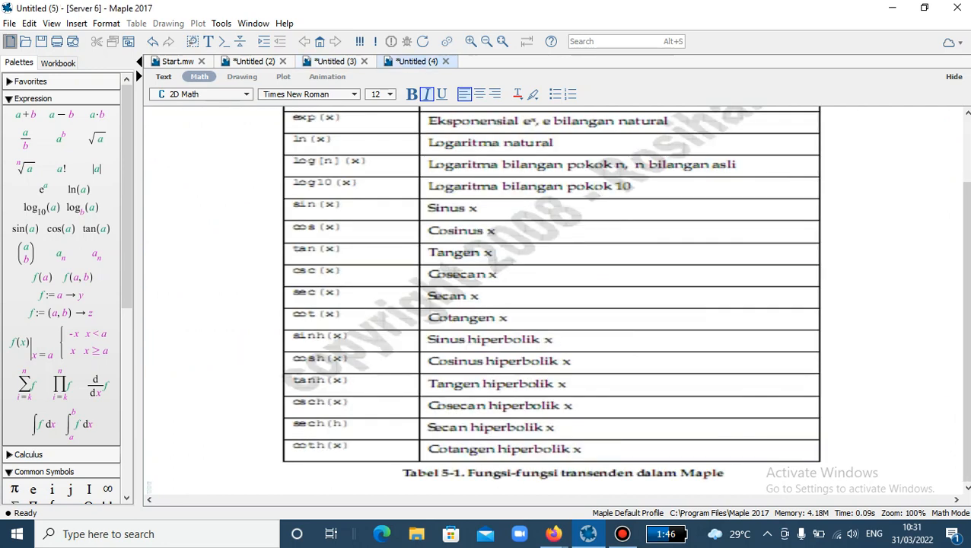
text(ev)
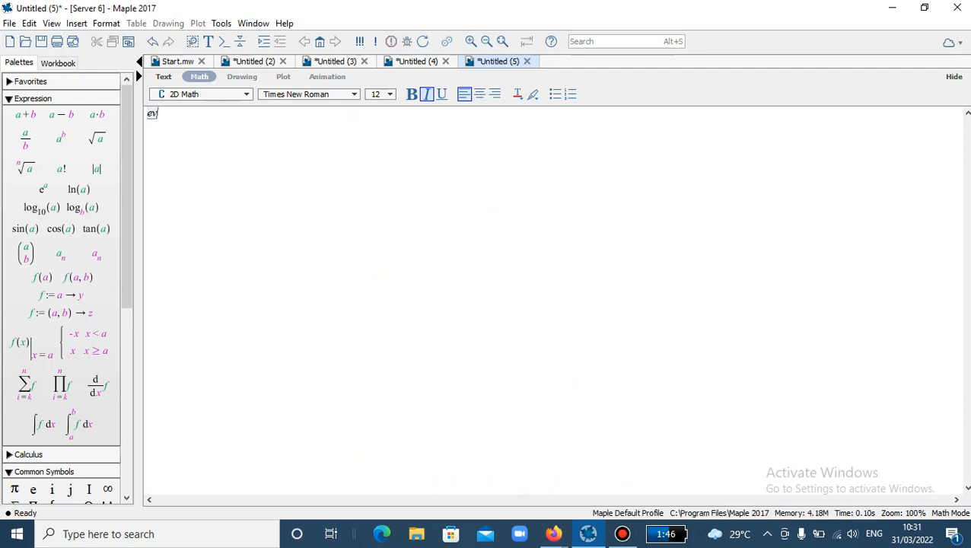
text(aluasi fu)
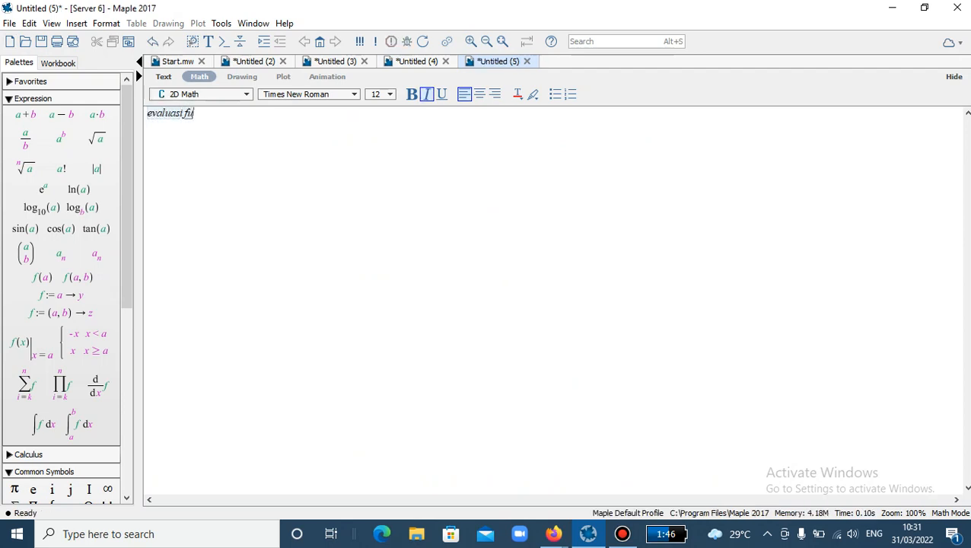
text(ngsi dalam m)
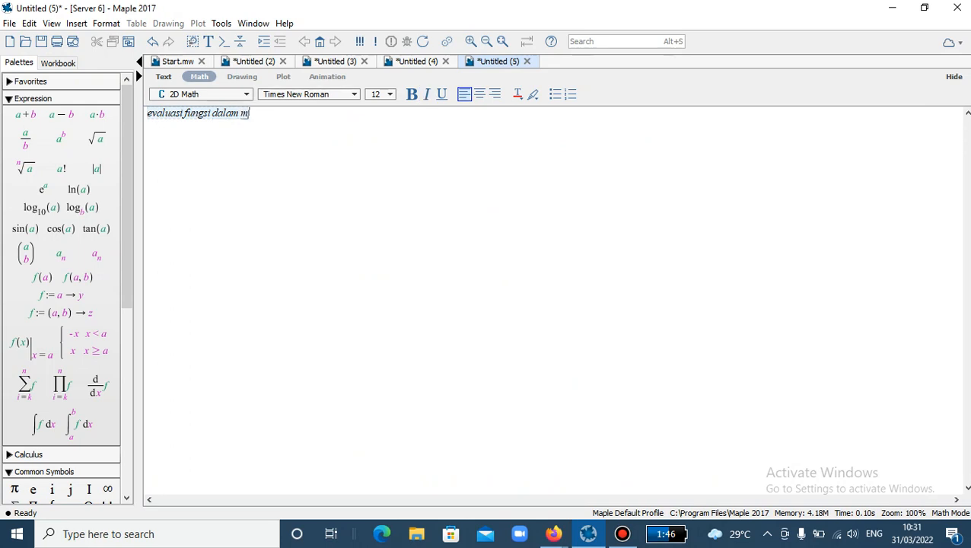
text(aplemint)
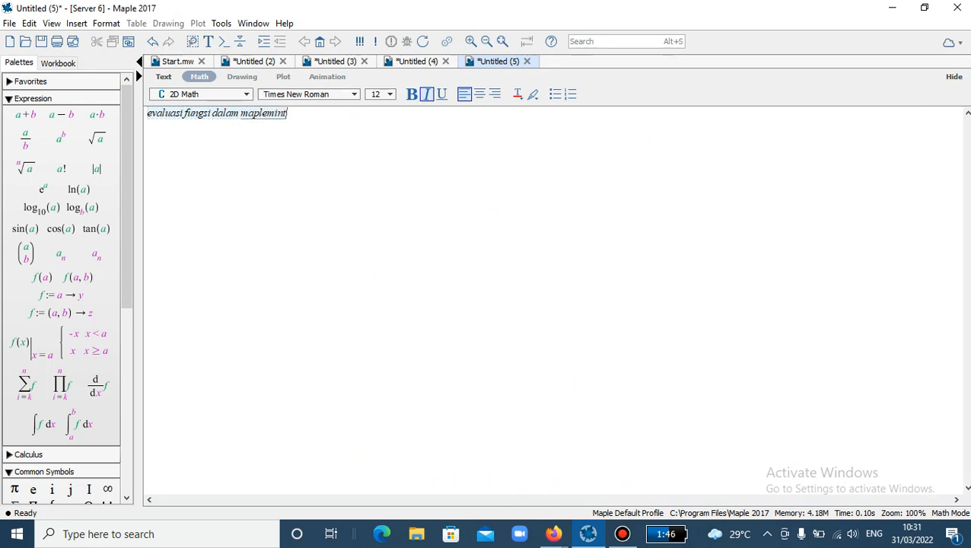
key(Return)
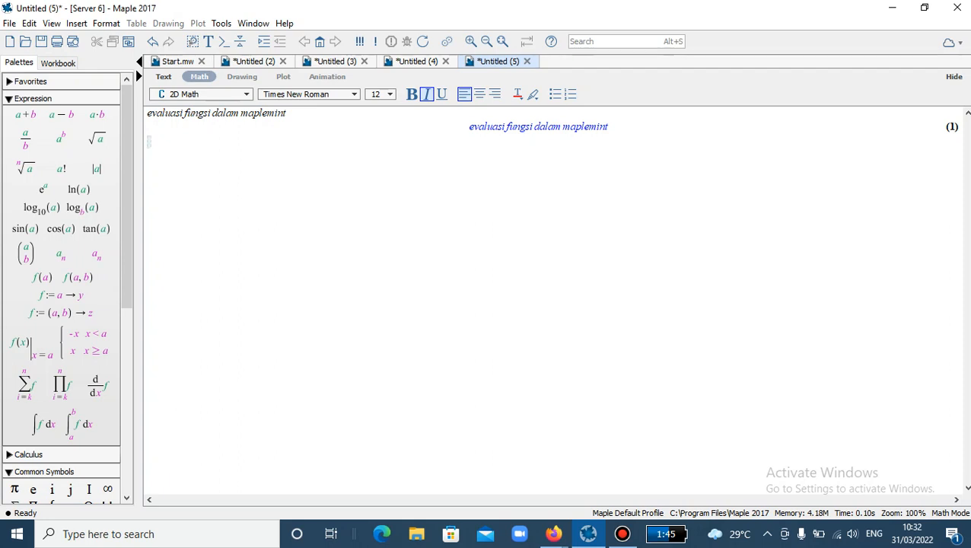
Step: Enter the equation f(x) = x + 3x − 1 below the heading line and evaluate it
text(f(x)=x+3x-)
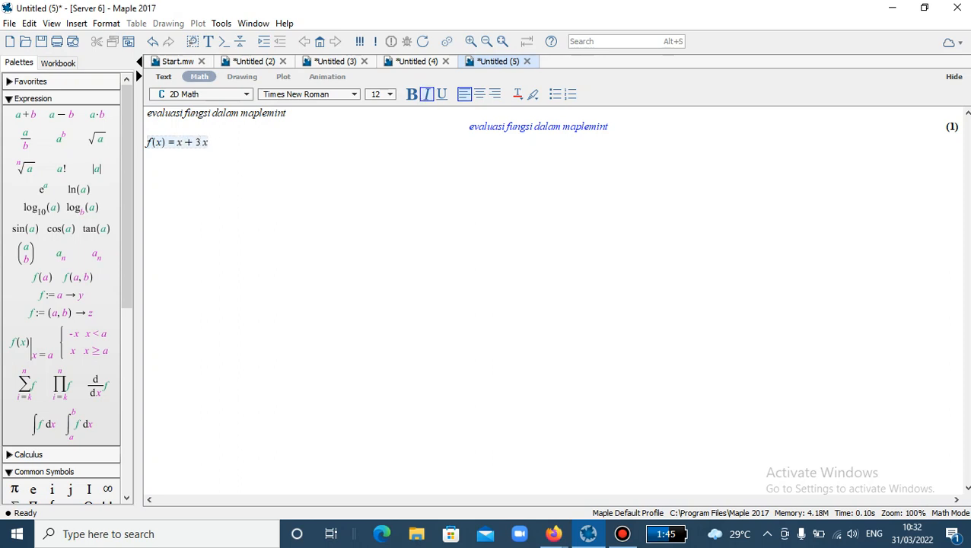
text(1)
key(Return)
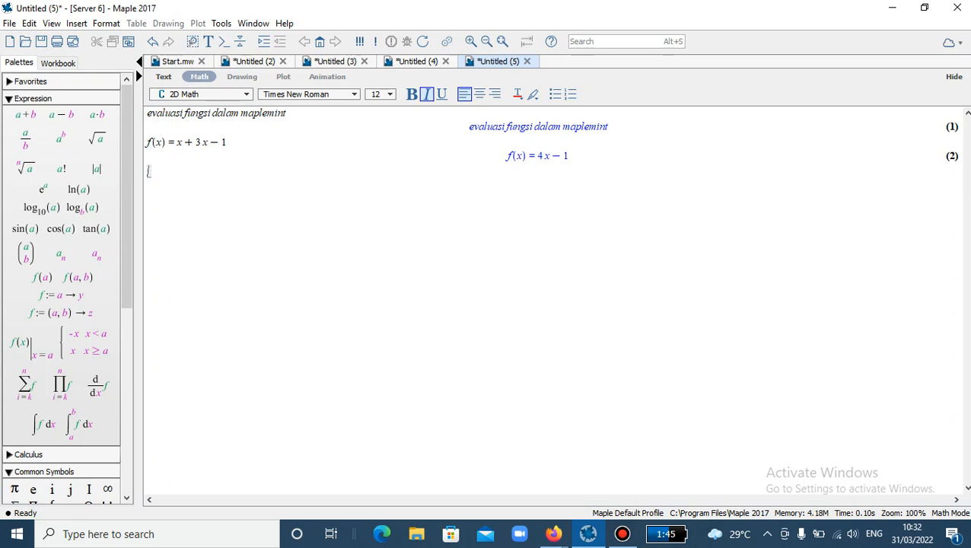
text(f)
text((x)
key(BackSpace)
key(BackSpace)
key(BackSpace)
click(61, 312)
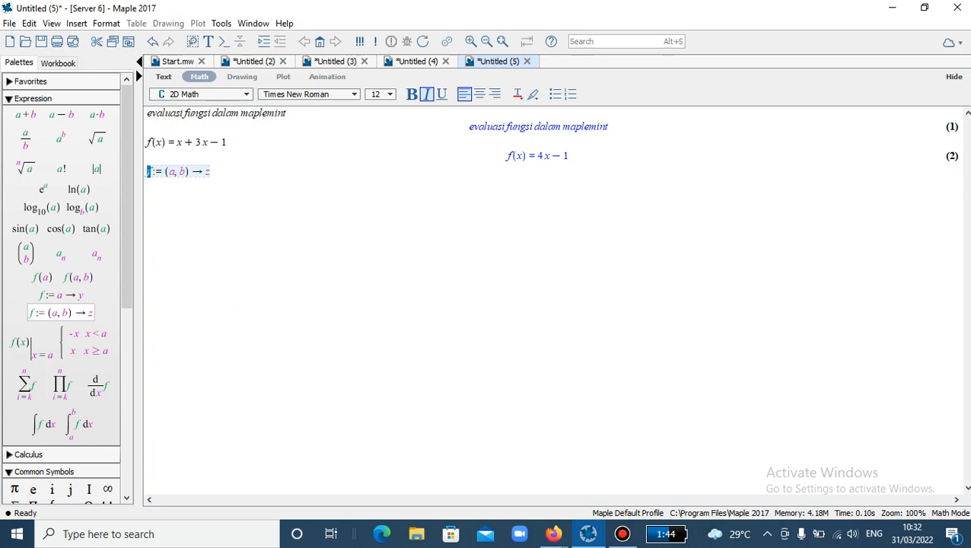
key(ctrl+z)
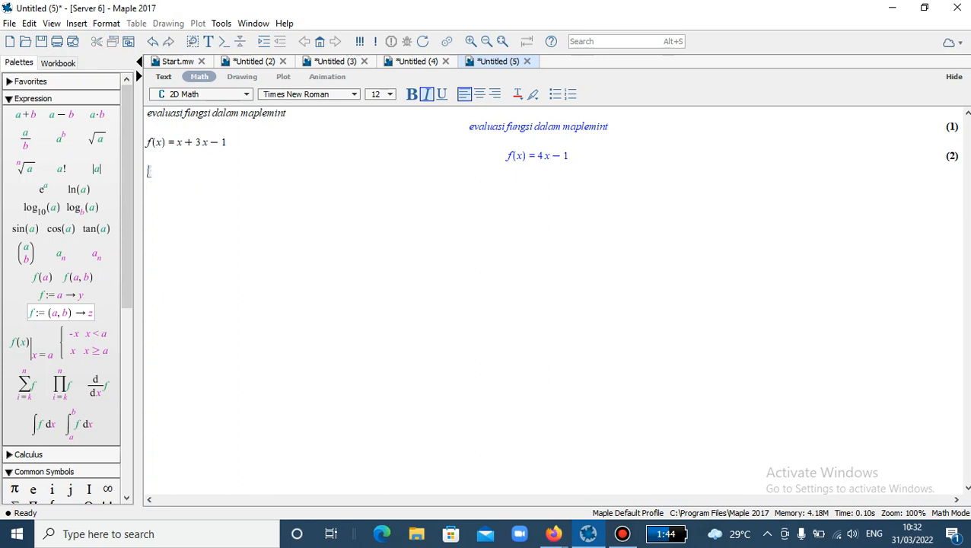
Step: Define f := (x) → x + 3x − 1 using the single-variable function template and evaluate it
click(61, 294)
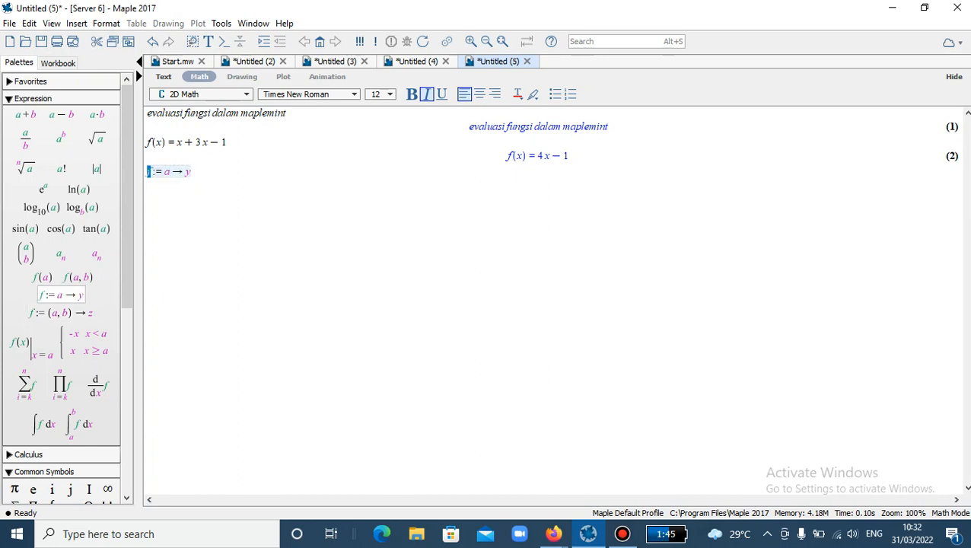
key(Tab)
text((x)
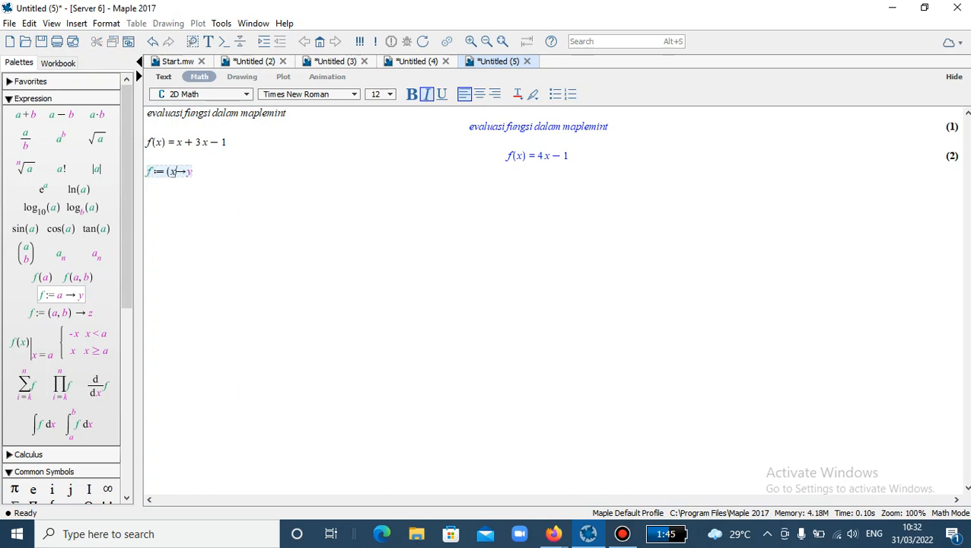
key(Tab)
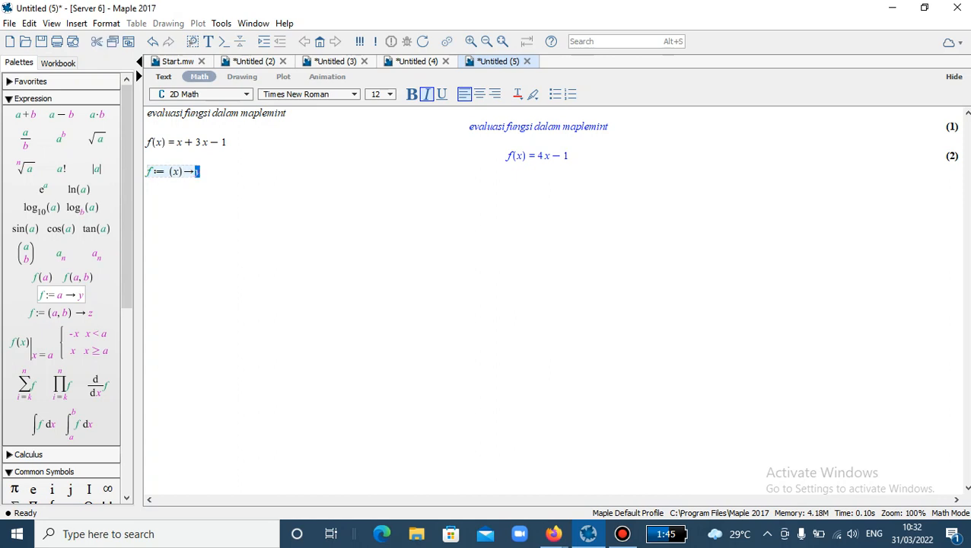
text(x+3x-1)
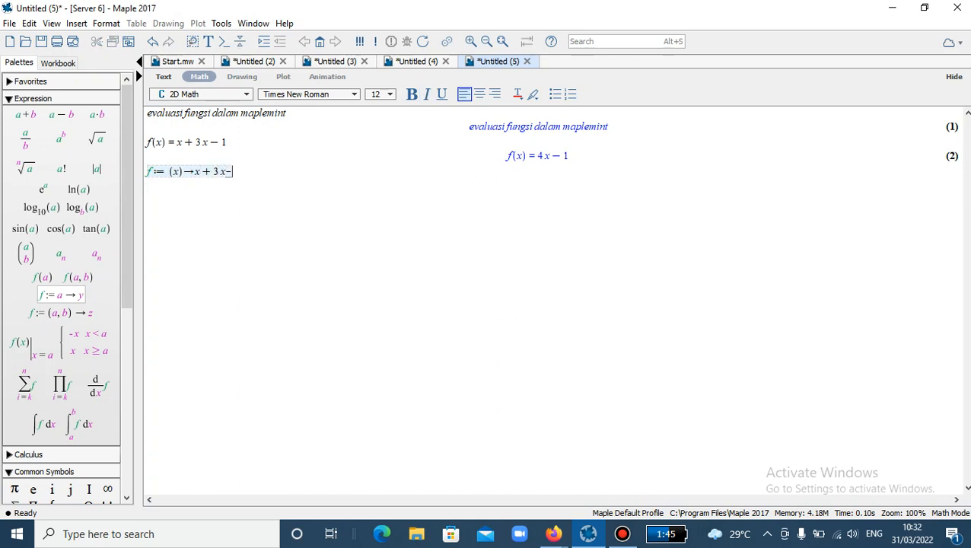
key(Return)
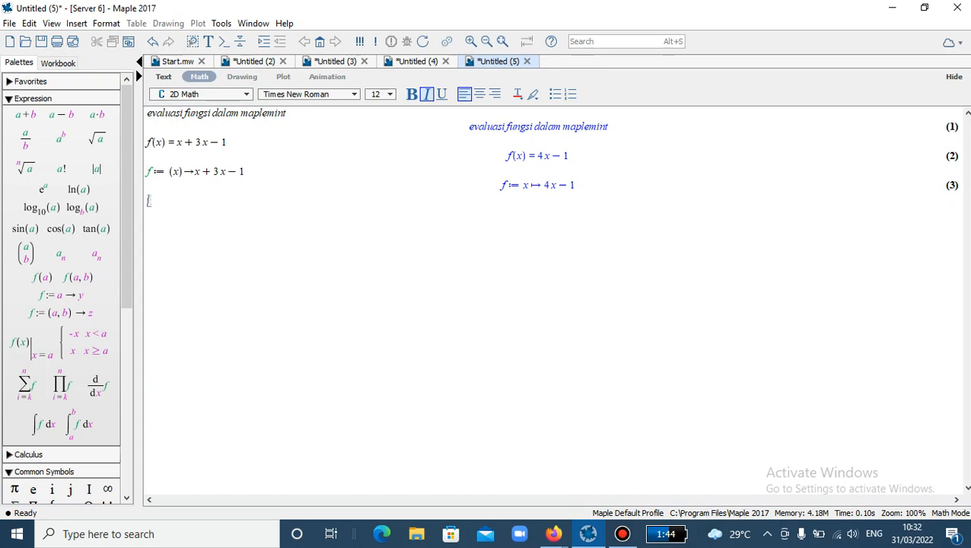
Step: Evaluate f(1), and check it on the following line with f(1) = 4(1) − 1
text(f(1))
key(Return)
text(f(1)
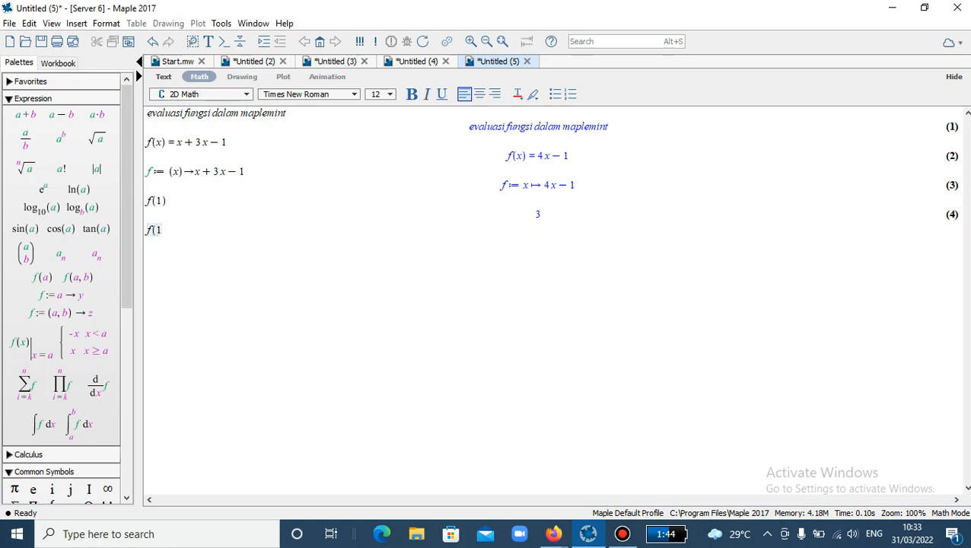
text()=)
text(4)
text(()
text(1)
text()-1)
key(Return)
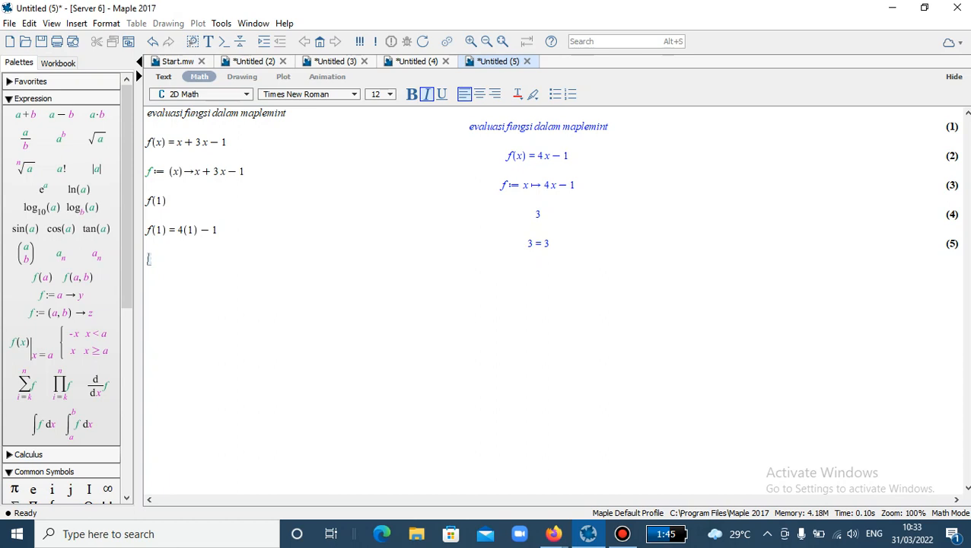
Step: Enter the equation f(x) = 2x − 3 on the next line, evaluate it and undo that evaluation
text(f(x)=2x)
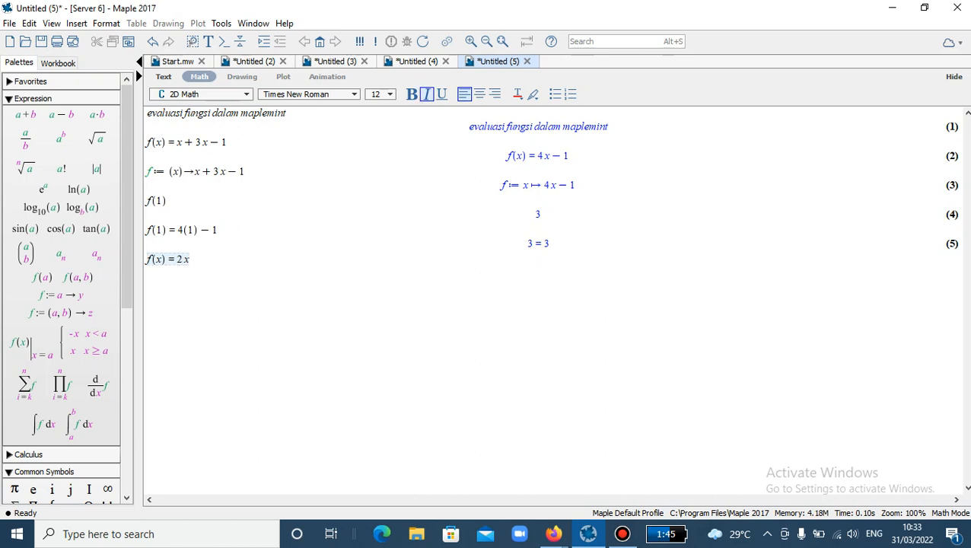
text(-3)
key(Return)
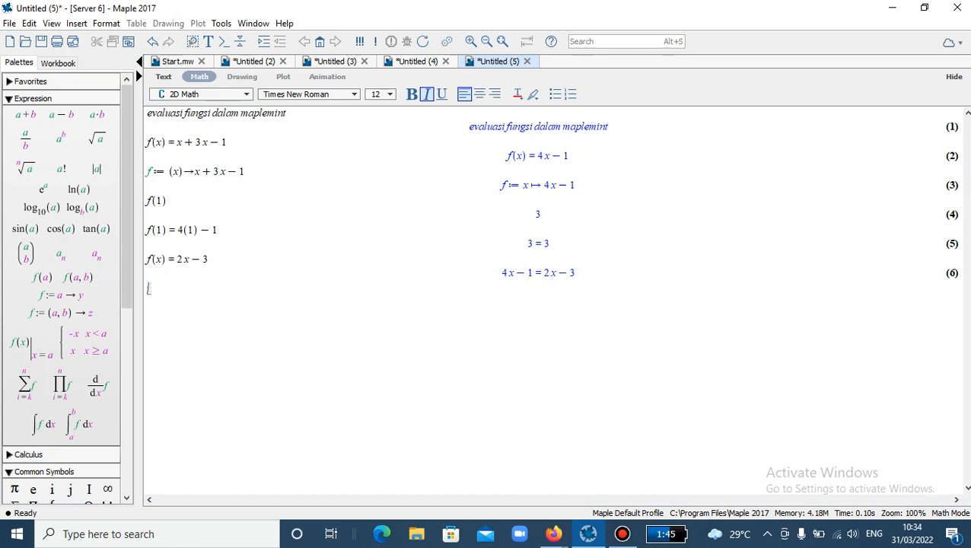
key(ctrl+z)
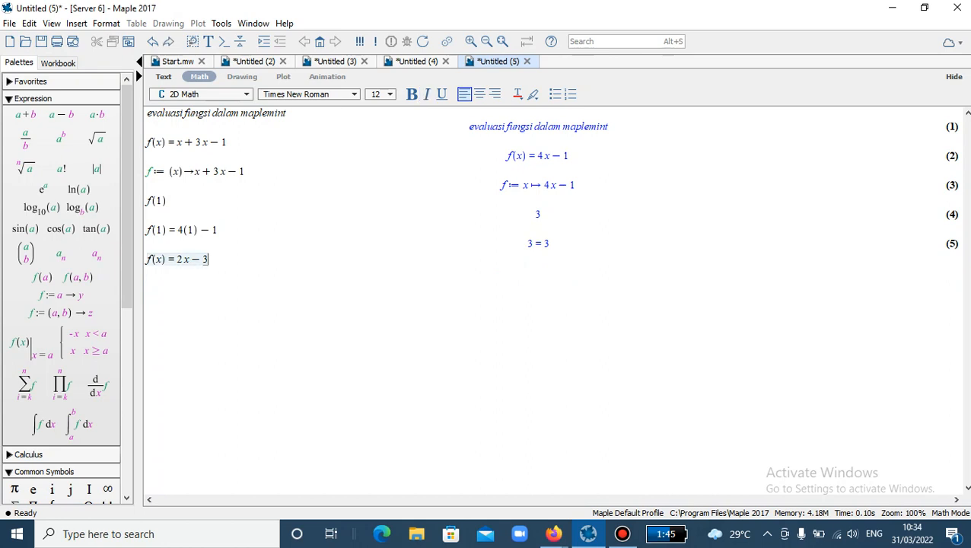
key(BackSpace)
mouse_move(553, 8)
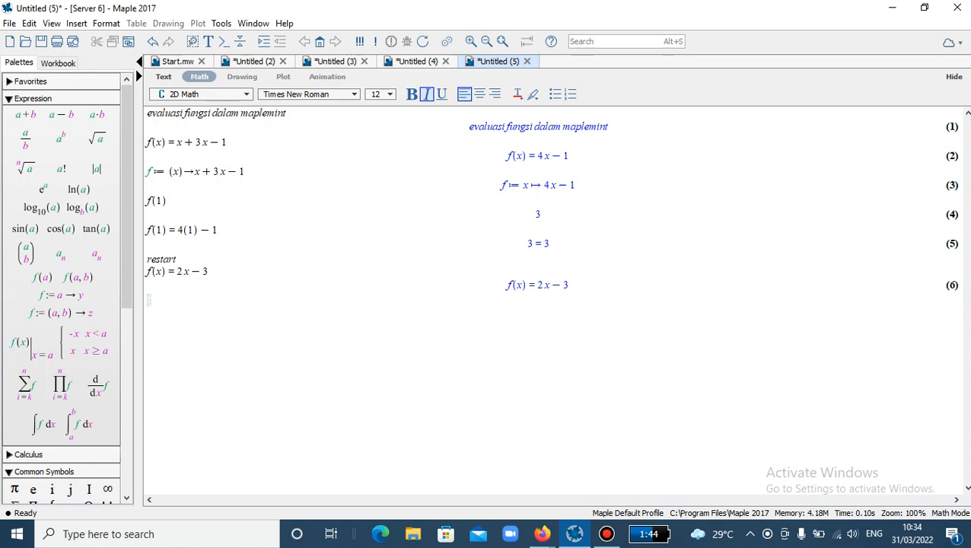
Step: Define f := (x) → 2x − 3 using the single-variable function template and evaluate it
text(f)
key(BackSpace)
click(60, 295)
key(Tab)
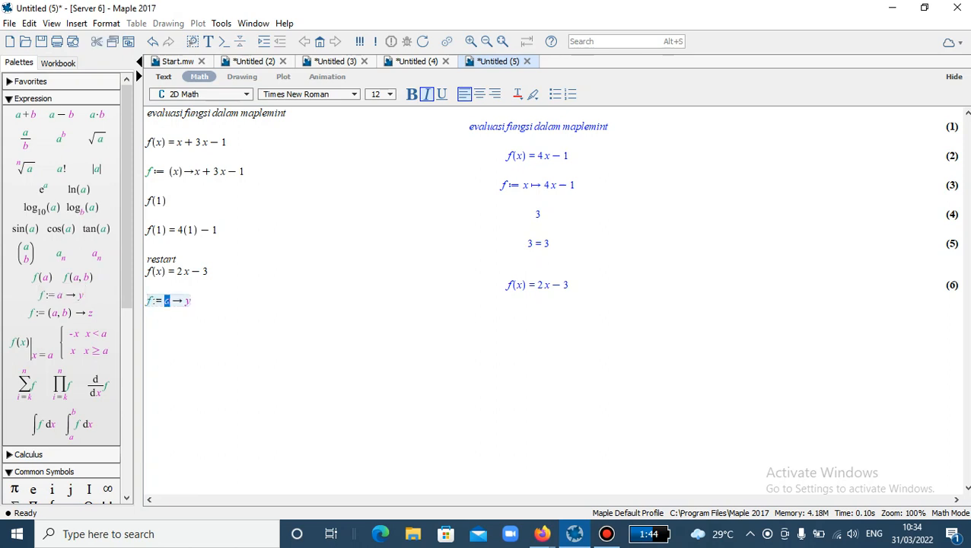
text(x)
key(Tab)
text(2x-)
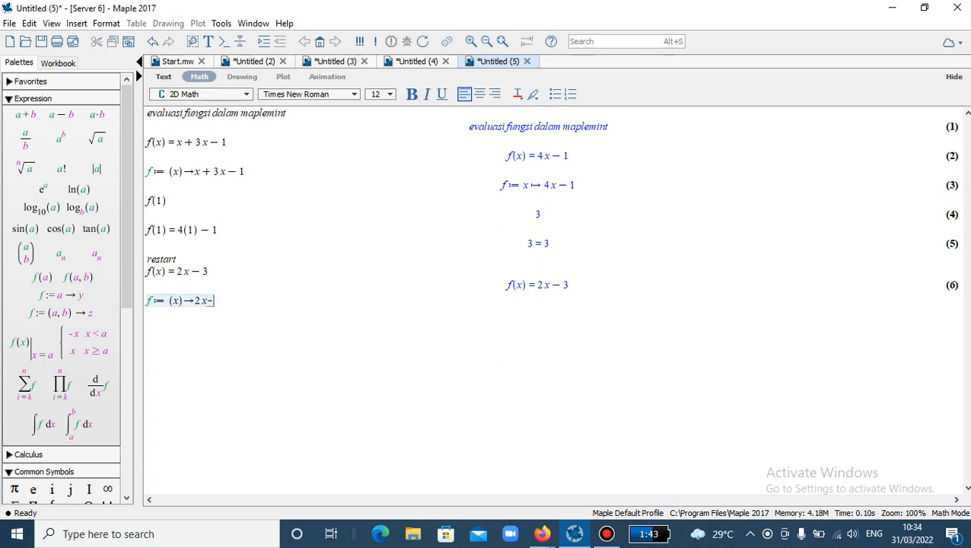
text(3)
key(Return)
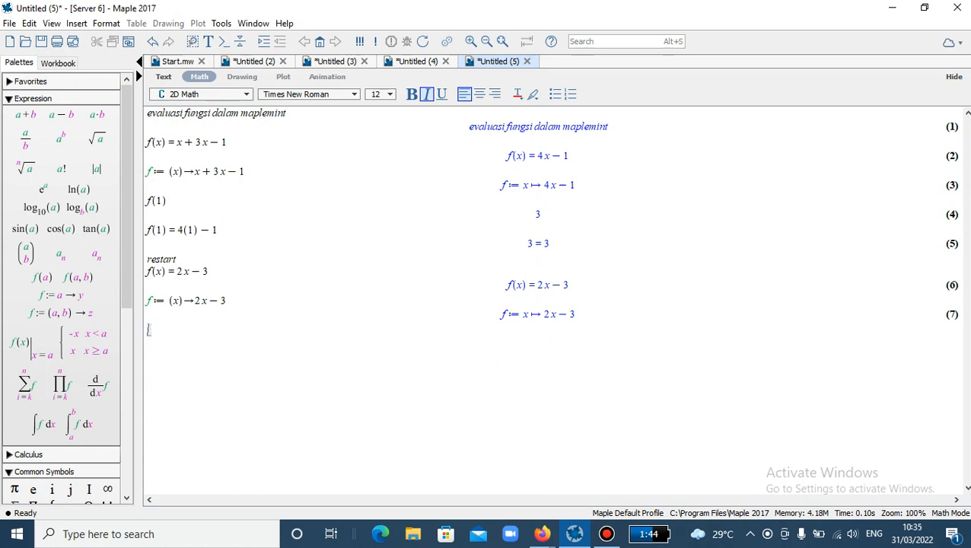
Step: Evaluate f(−3) on the line below the definition of f as 2x − 3
text(f(-3)
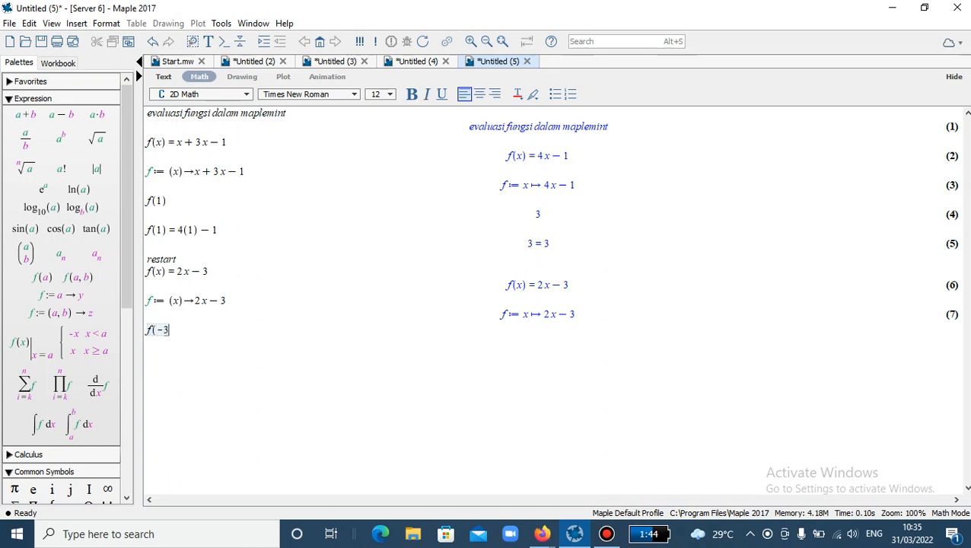
text())
key(Return)
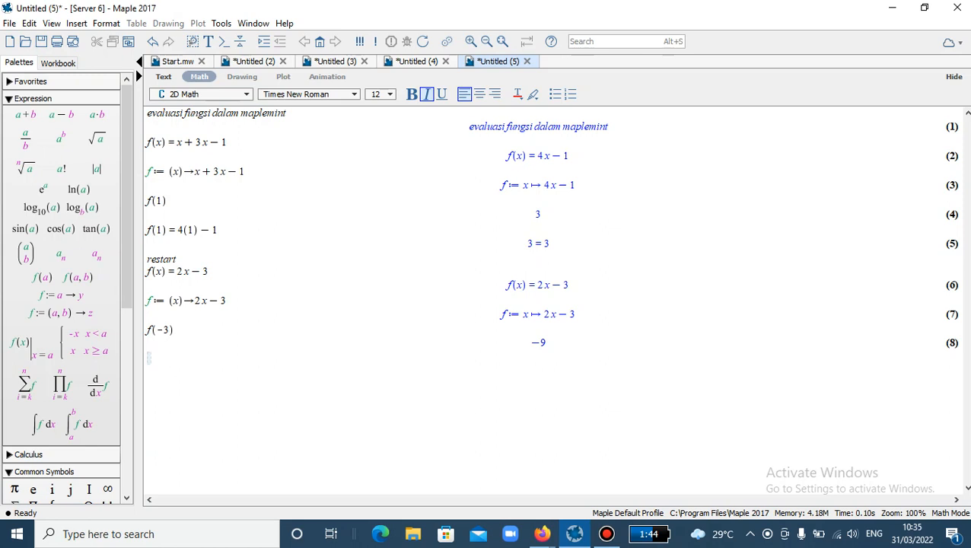
Step: Enter the equation g(x) = x² − 3x + 4 on the next line and evaluate it
text(g)
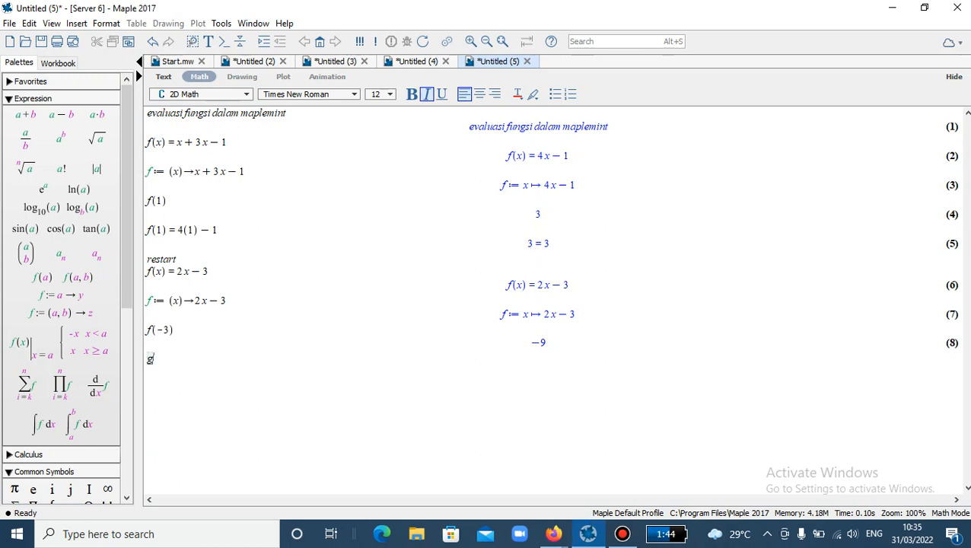
text((x) = x^2)
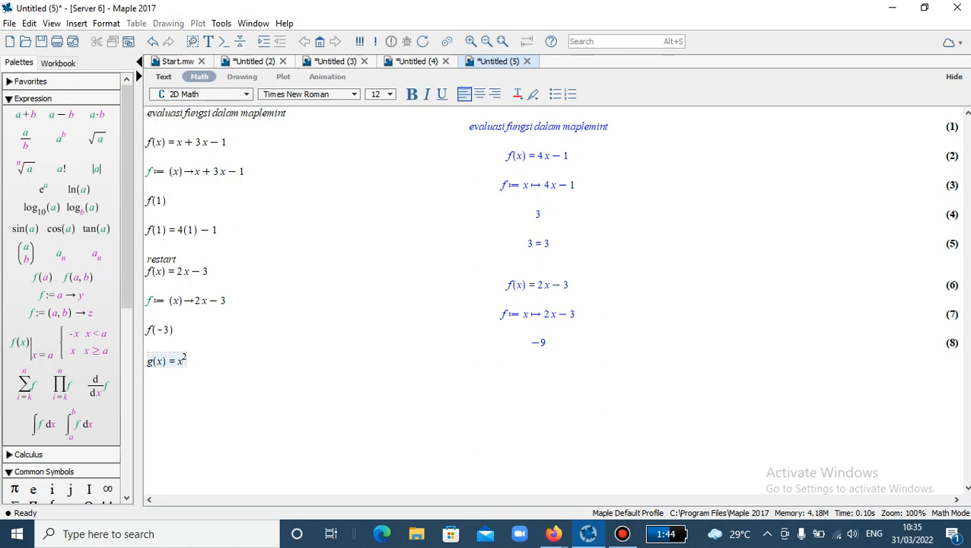
key(Right)
text(- 3x )
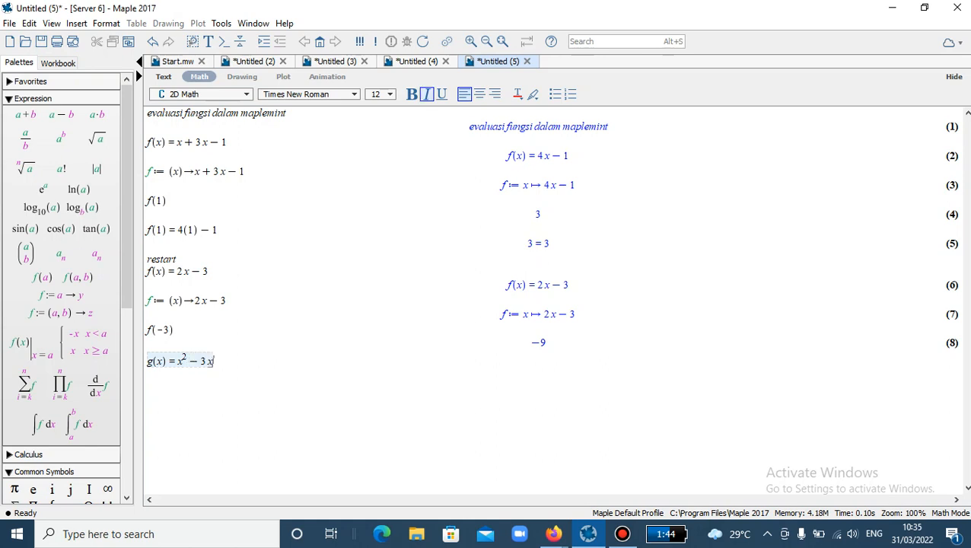
text(+ 4)
key(Return)
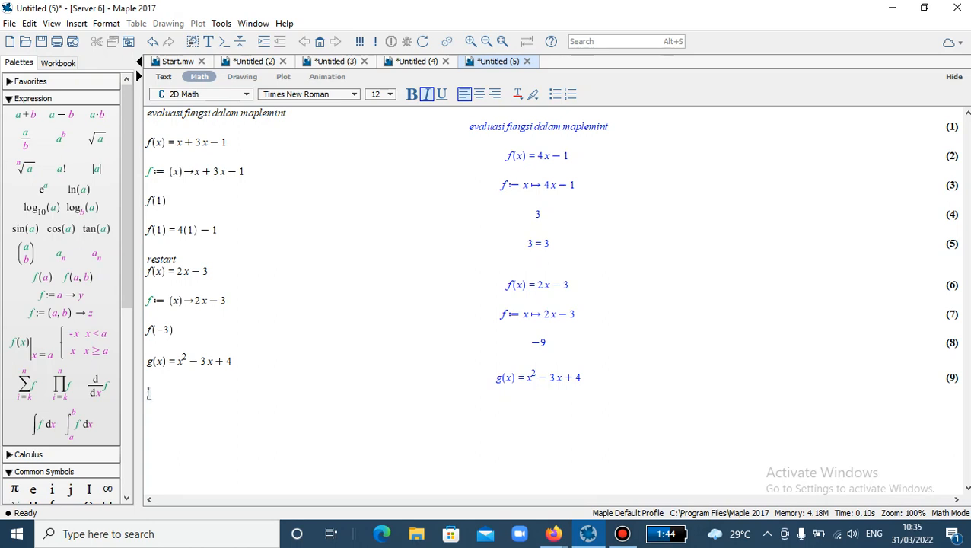
Step: Define g := (x) → x² − 3x + 4 using the single-variable function template, and evaluate g(5) on the following line
click(61, 295)
click(61, 295)
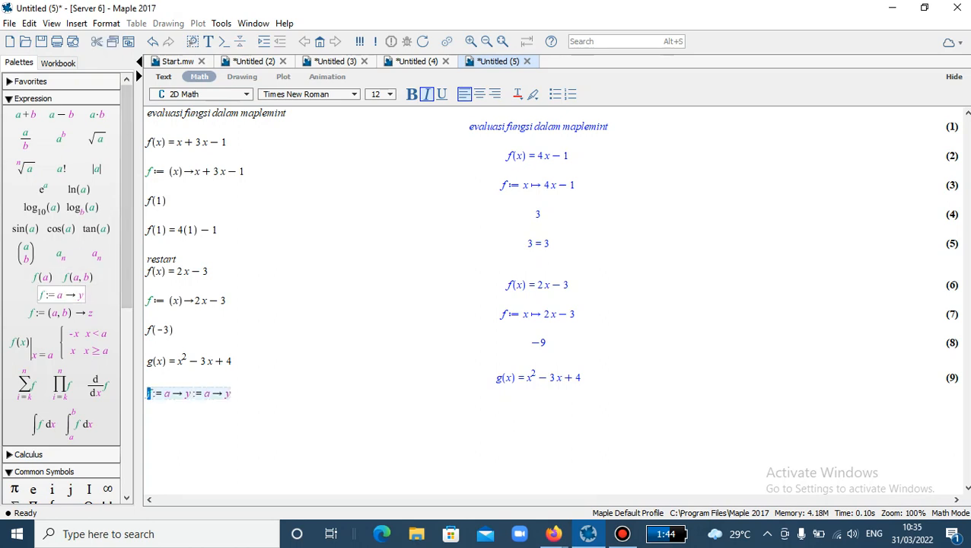
key(ctrl+z)
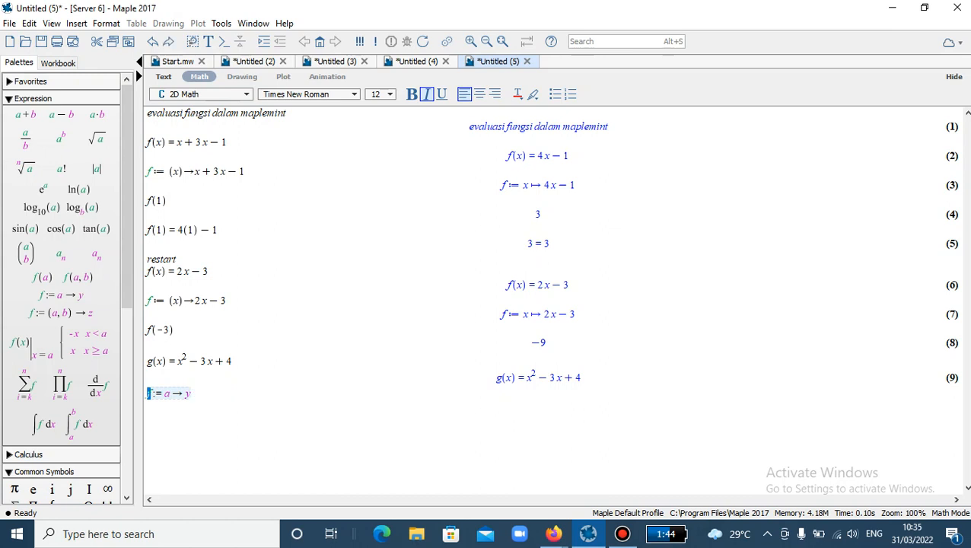
text(g)
key(Tab)
text((x))
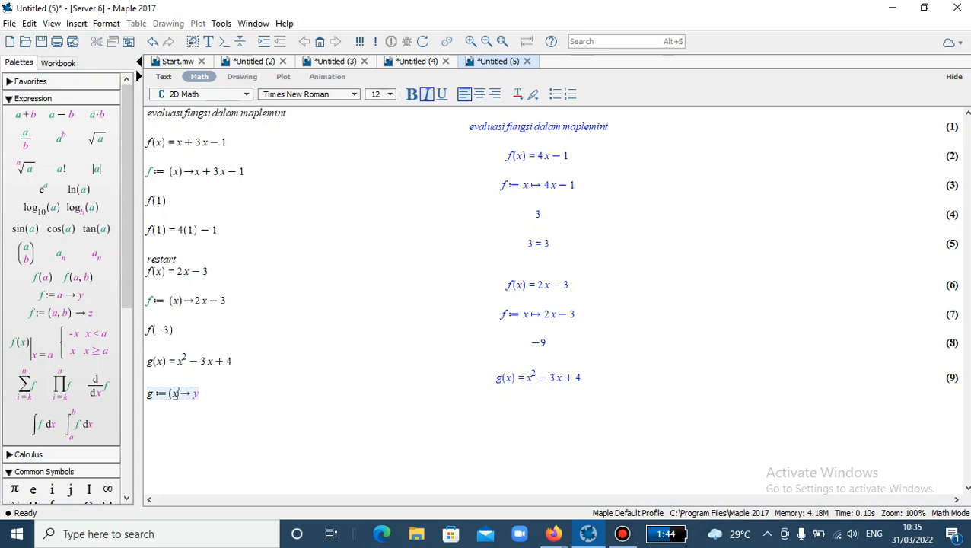
key(Tab)
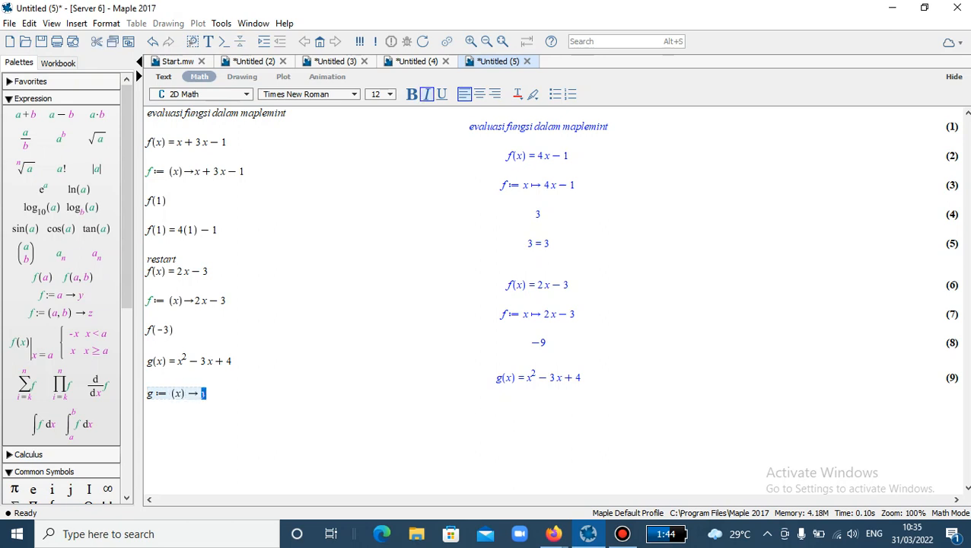
text(x^2)
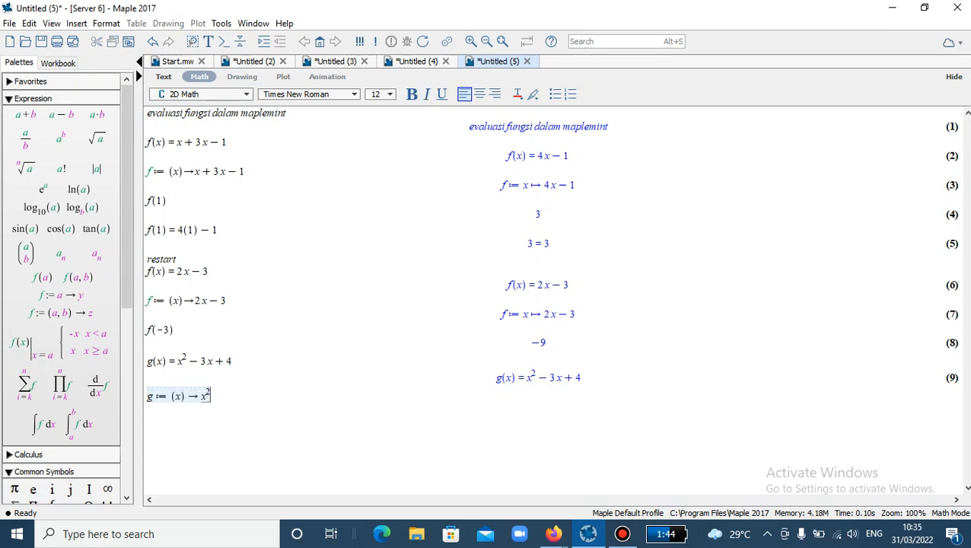
key(Right)
text(-3x+4)
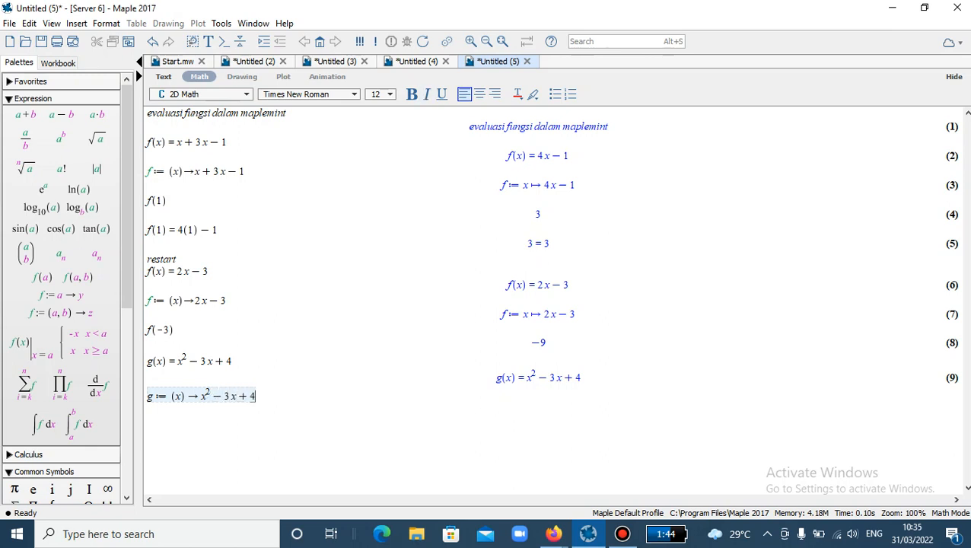
key(Return)
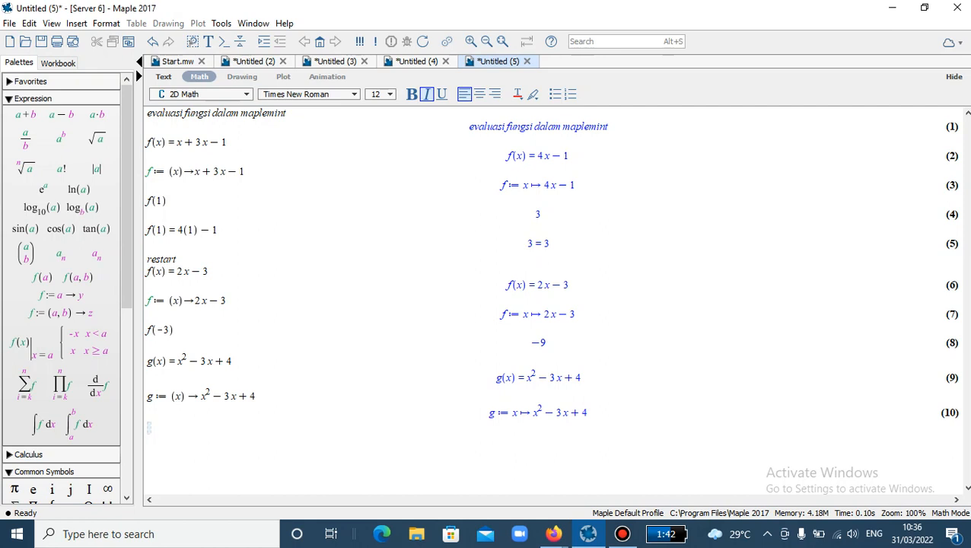
text(g(5))
key(Return)
Step: Enter the equation f(x) = piecewise(x > 1, x − 2, x ≤ 1, −x + 3) below g(5) and evaluate it
text(f()
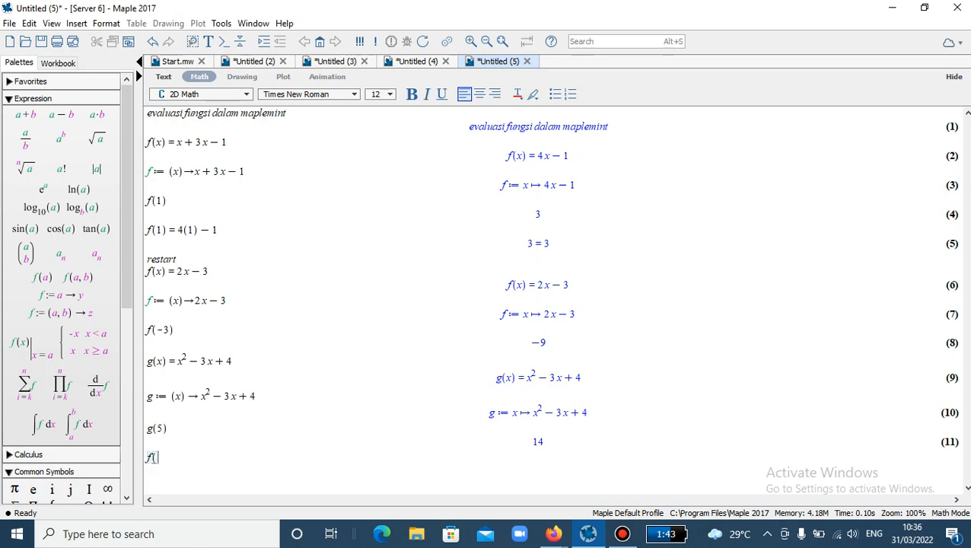
text(x)=)
text(piece)
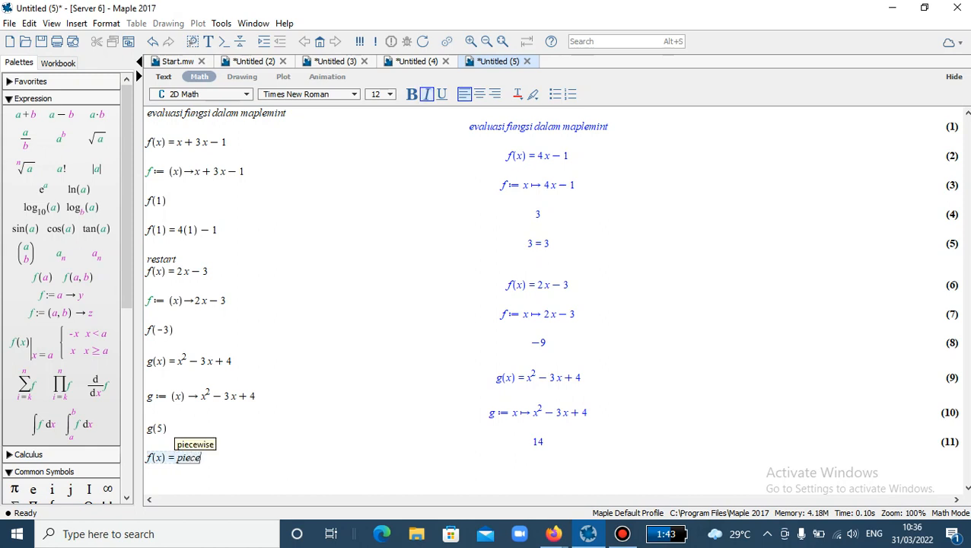
text(wise)
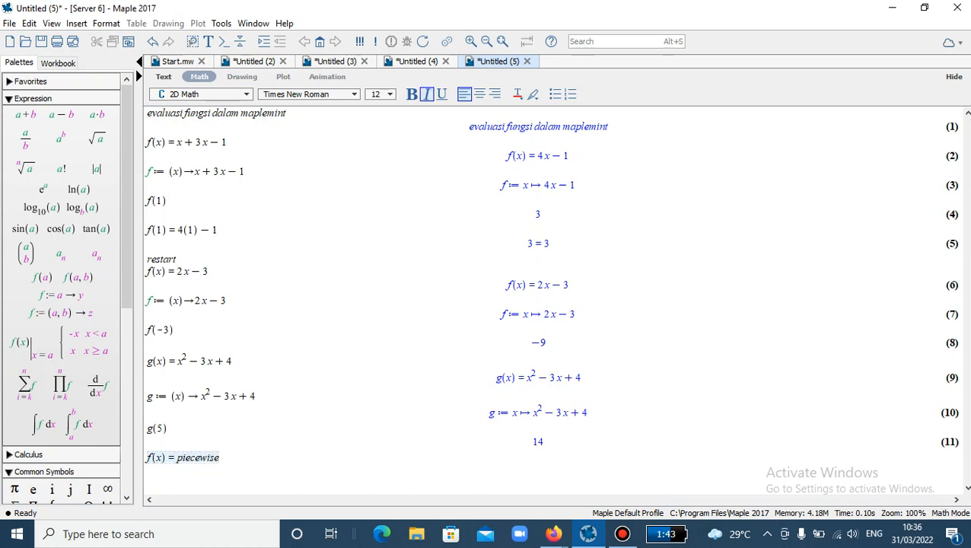
text((x>1)
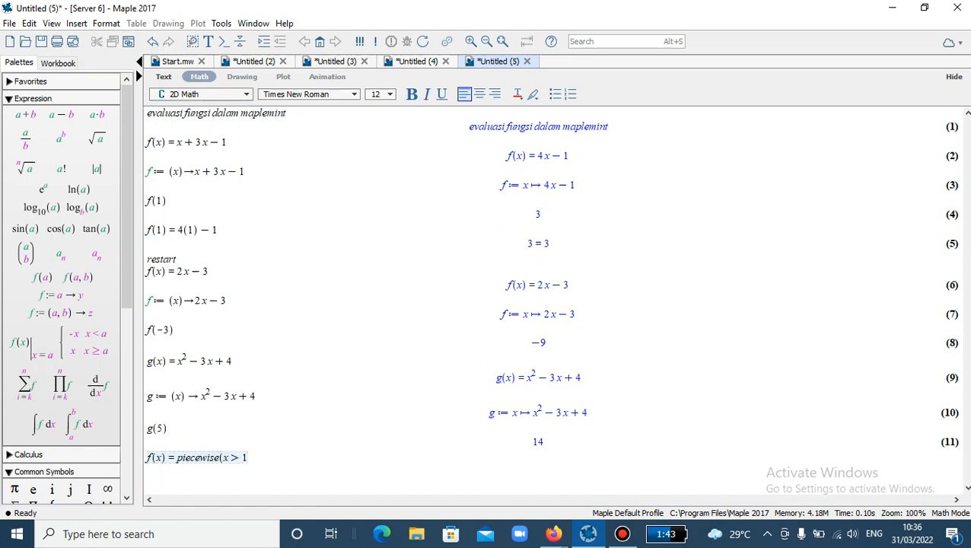
text(,x-)
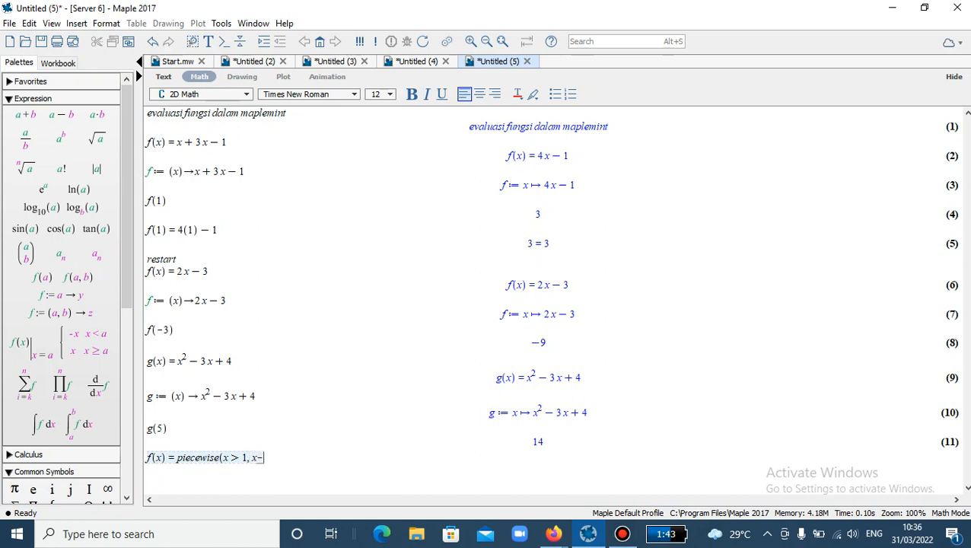
text(2,x)
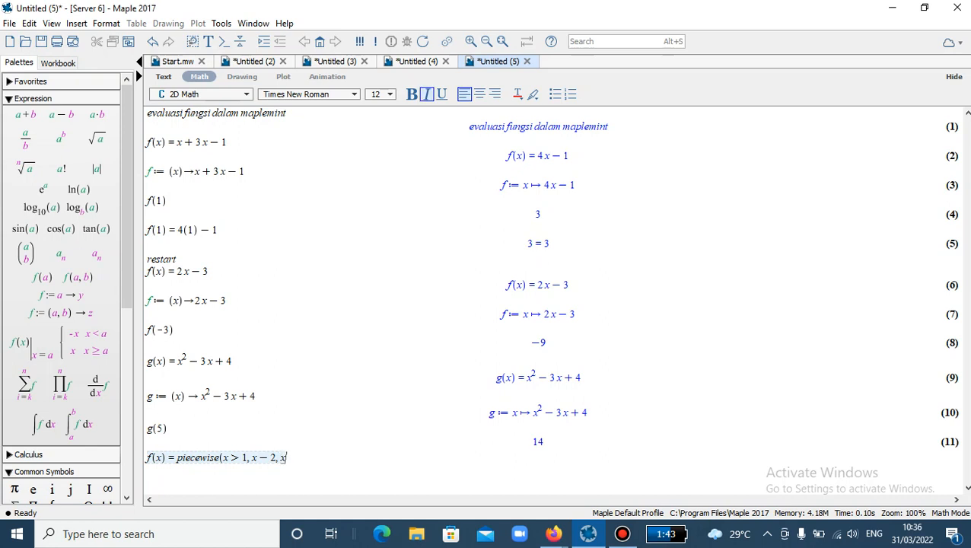
text(<=)
text(1,)
text(-x)
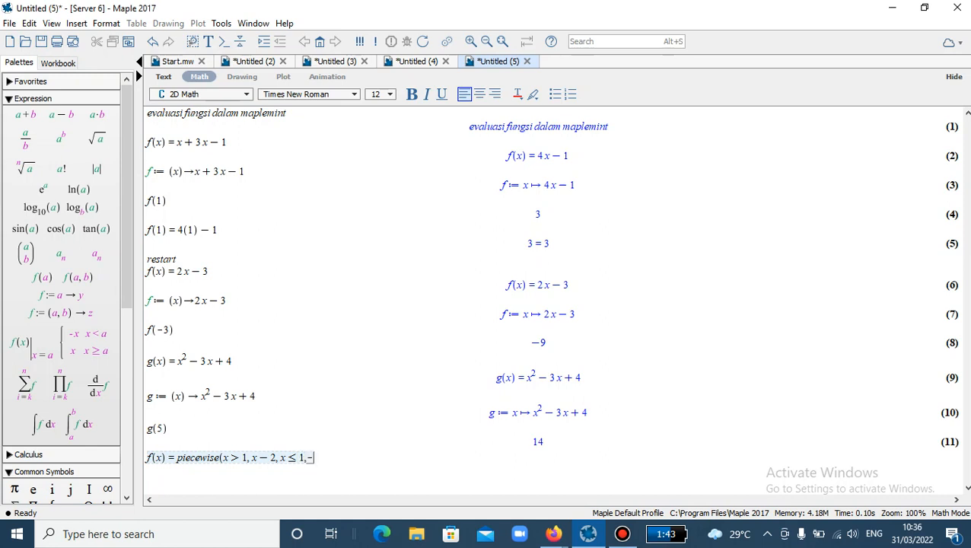
text(+3))
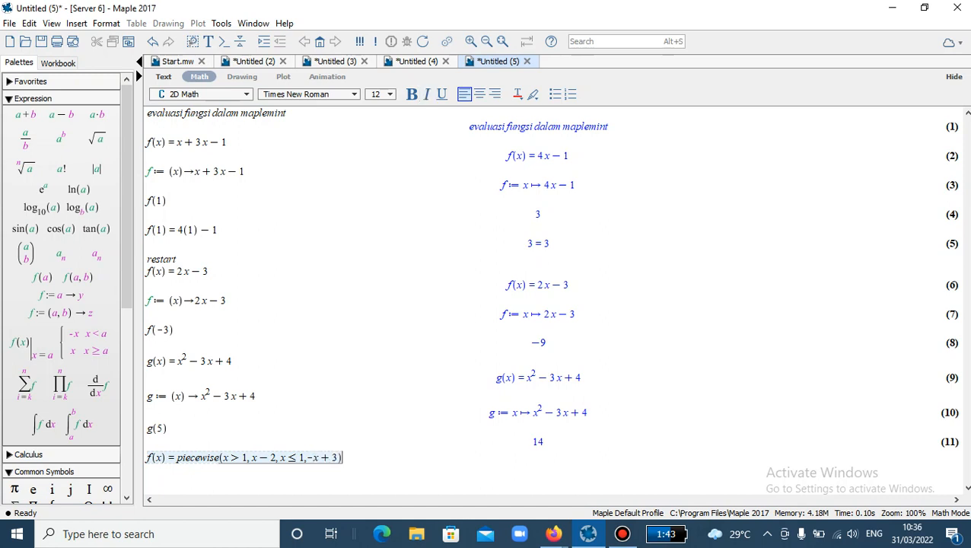
key(Return)
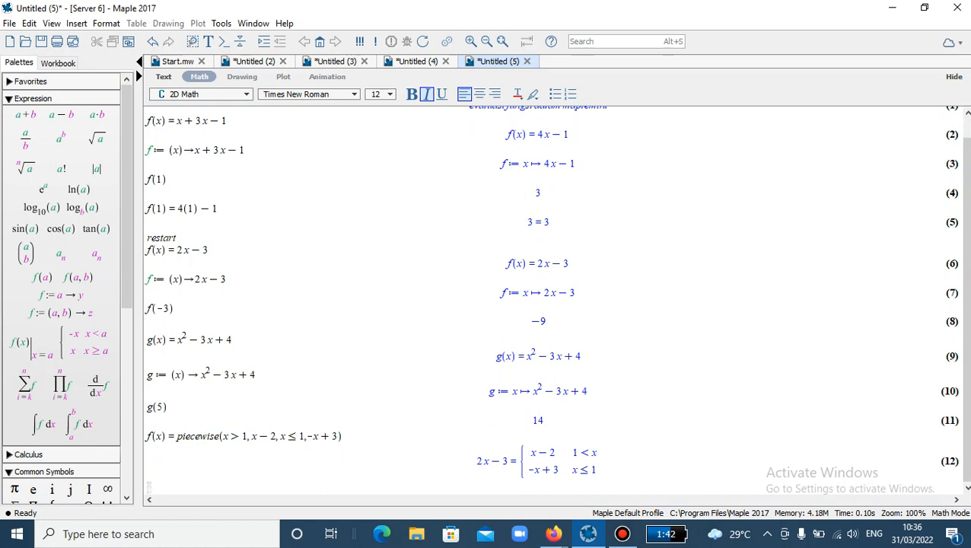
Step: Define f := (x) → piecewise(x > 1, x − 2, x ≤ 1, −x + 3) using the single-variable function template, and evaluate f(0)
text(f)
key(BackSpace)
click(61, 294)
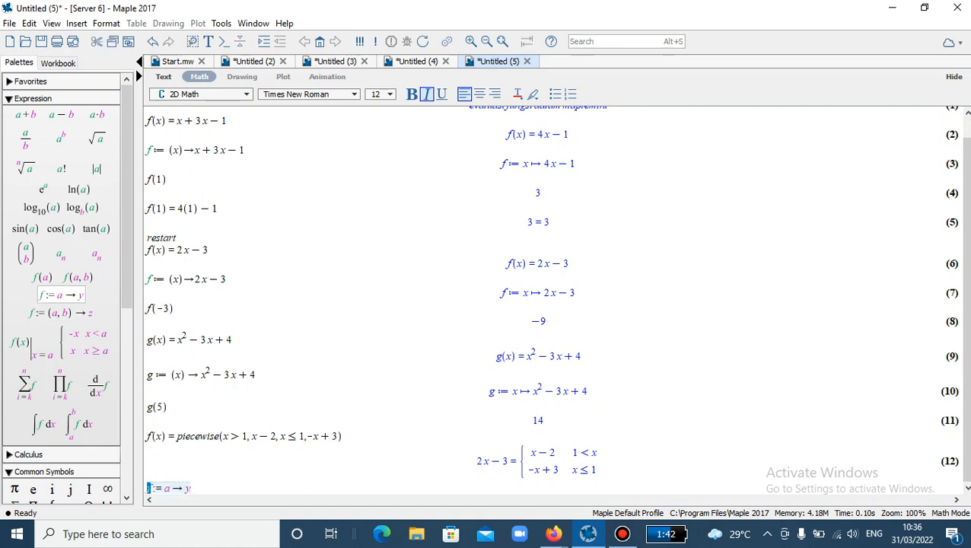
key(Tab)
text((x)
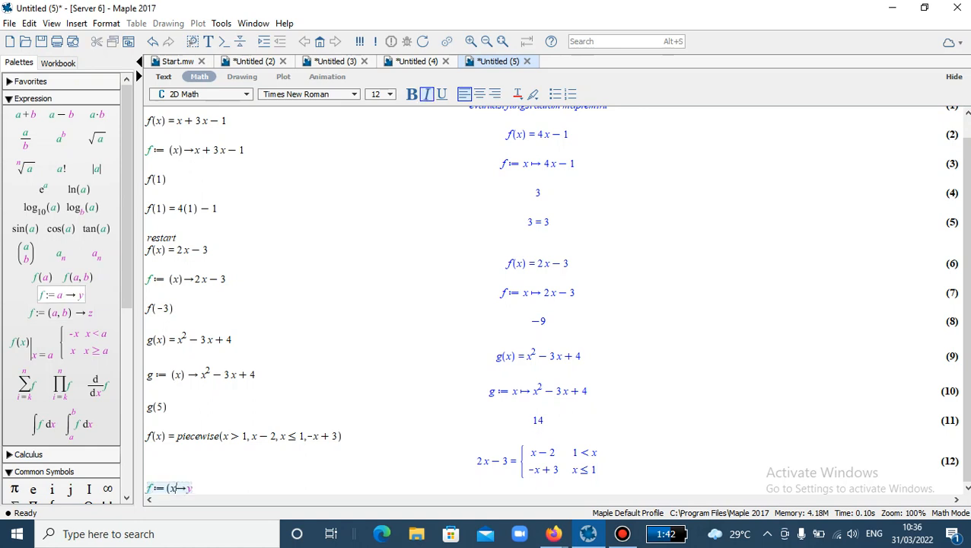
text())
key(Tab)
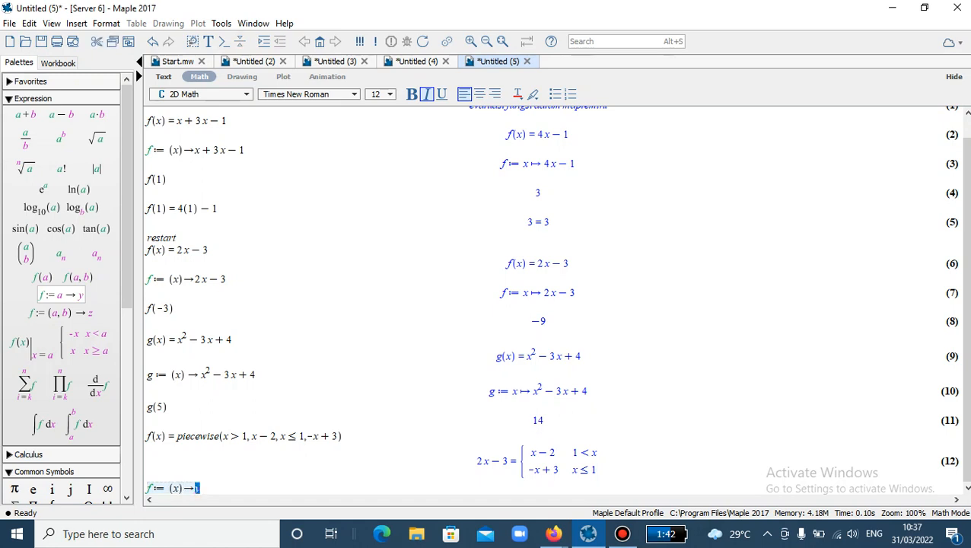
text(piece)
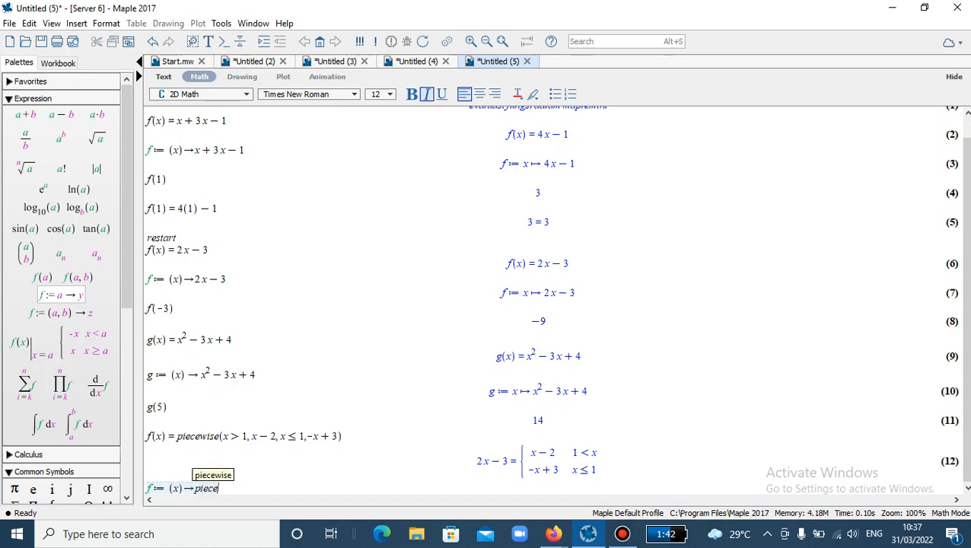
text(wise)
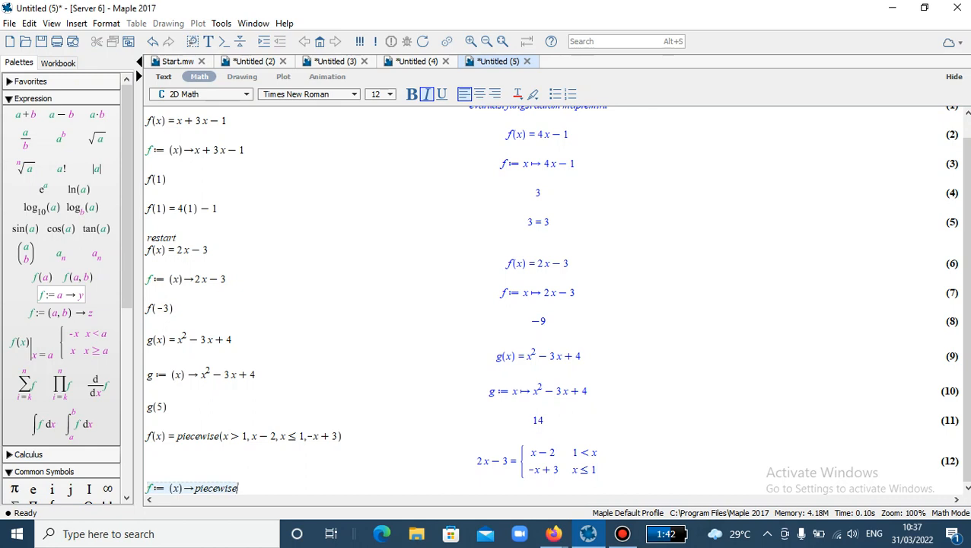
text((x>1)
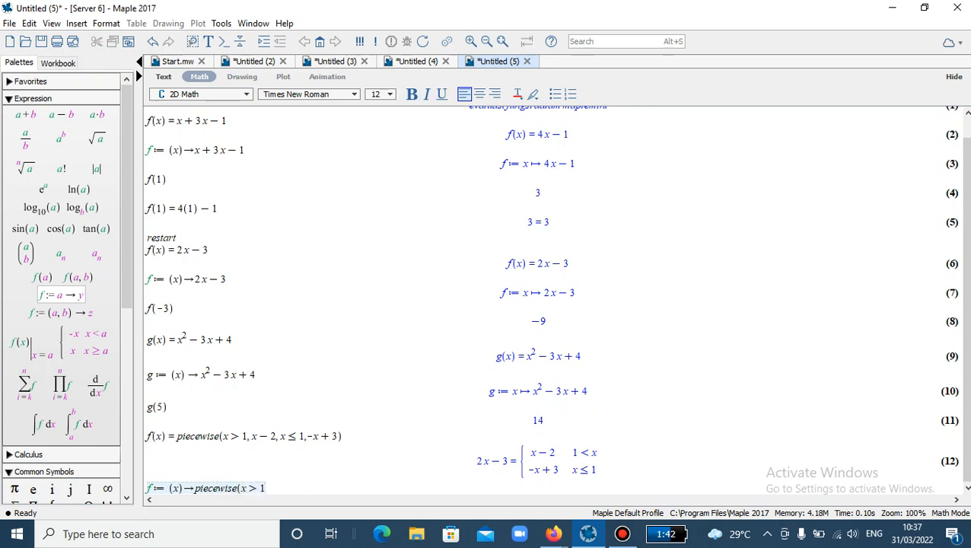
text(,x-2)
text(,)
text(x<=)
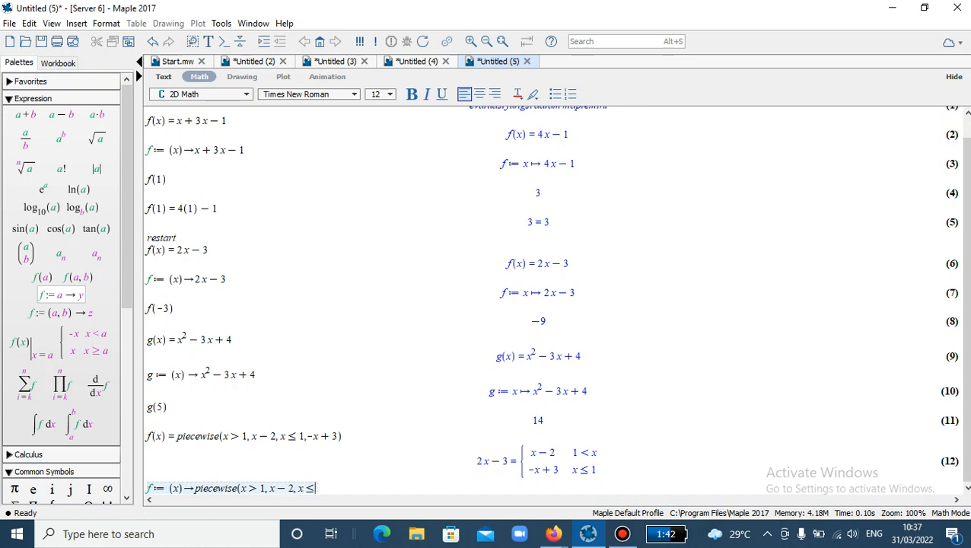
text(1)
text(,-x)
text(+3)
text())
key(Return)
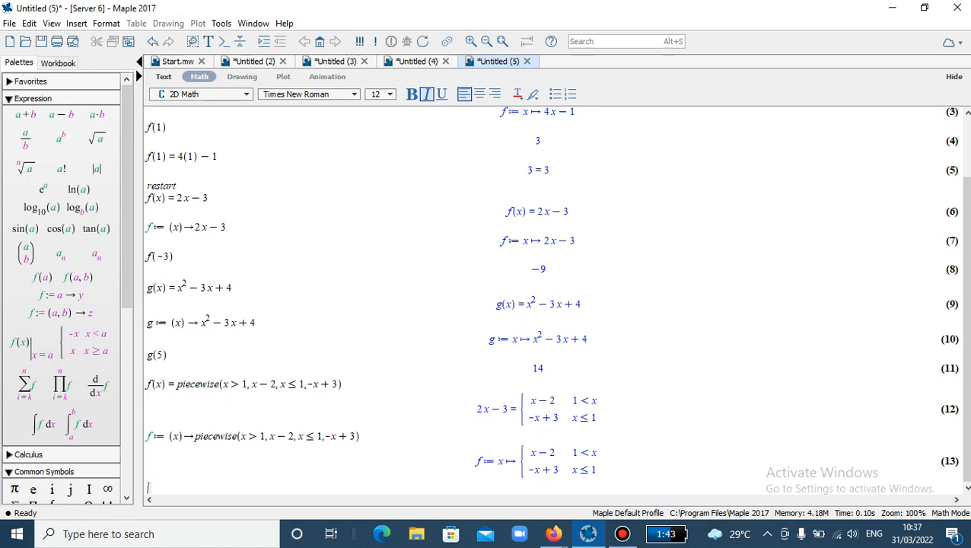
text(f(0))
key(Return)
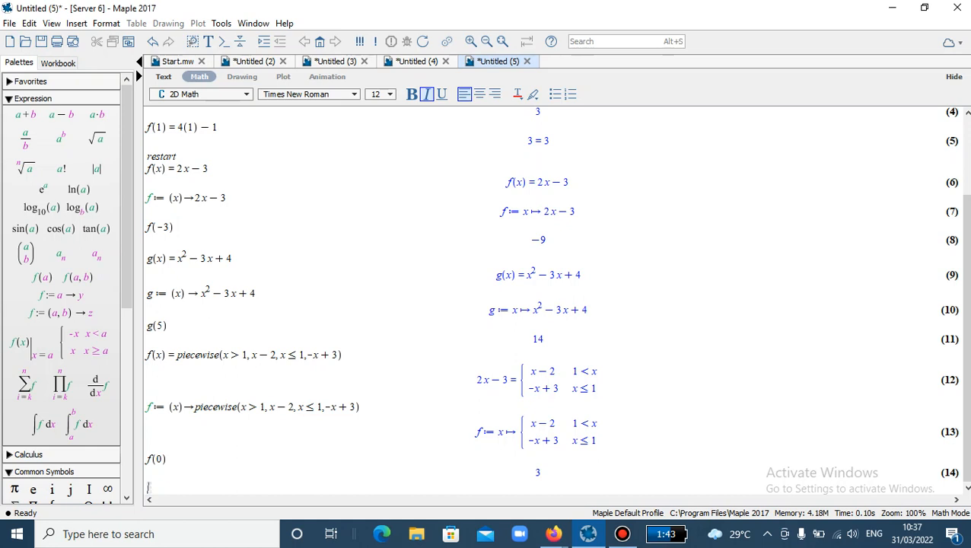
Step: Enter the equation f(x, y) = cos(x) + 2 sin(x + y) below f(0) and evaluate it
text(f(x,)
text(y) = cosx)
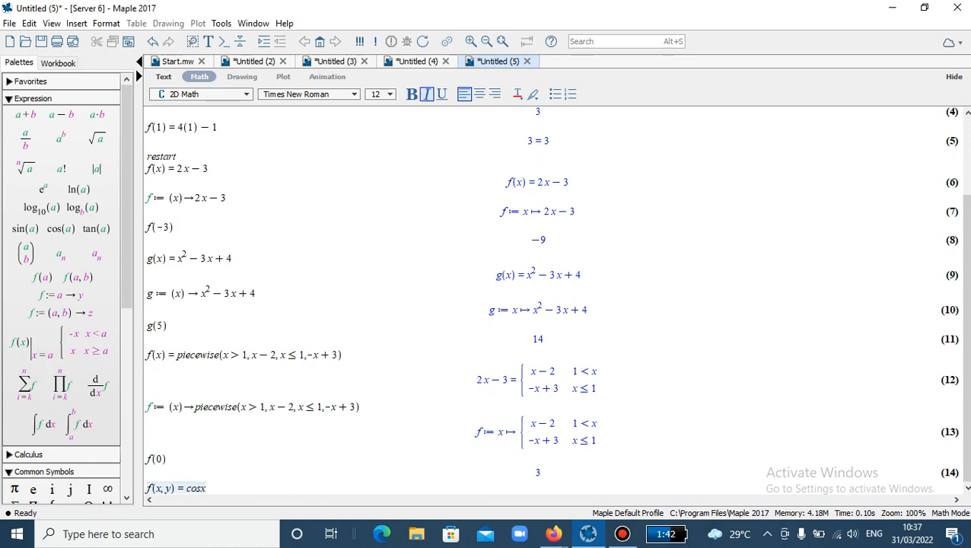
key(BackSpace)
text((x)+)
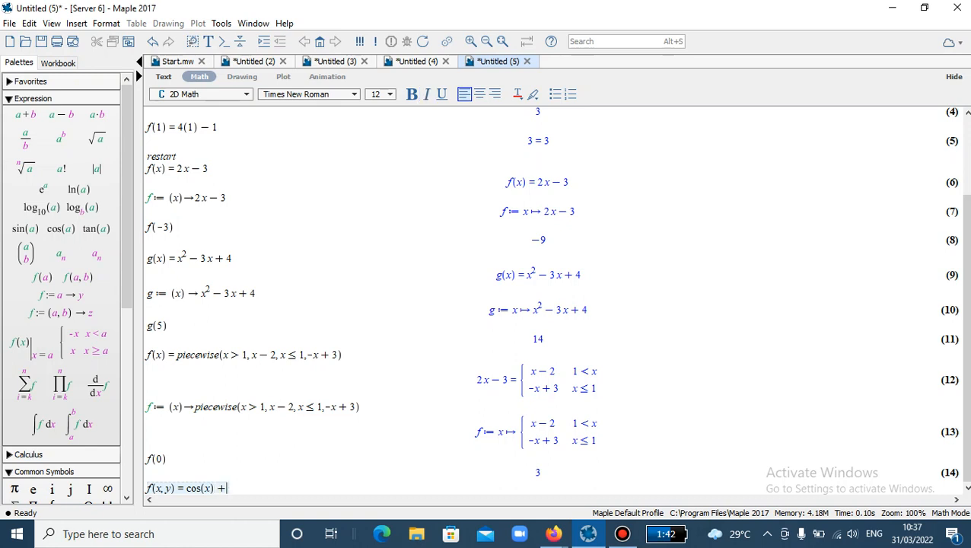
text(2 sin(x + y)
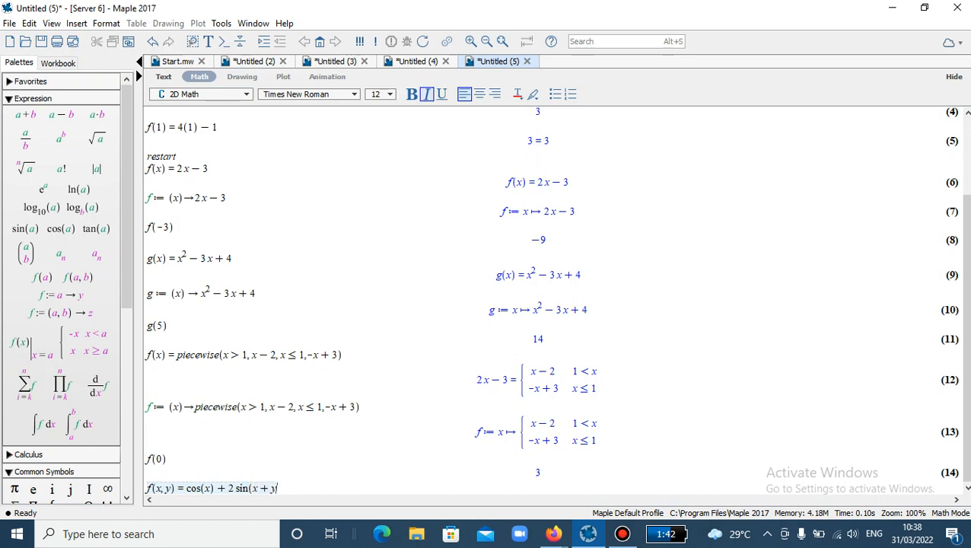
text())
key(Return)
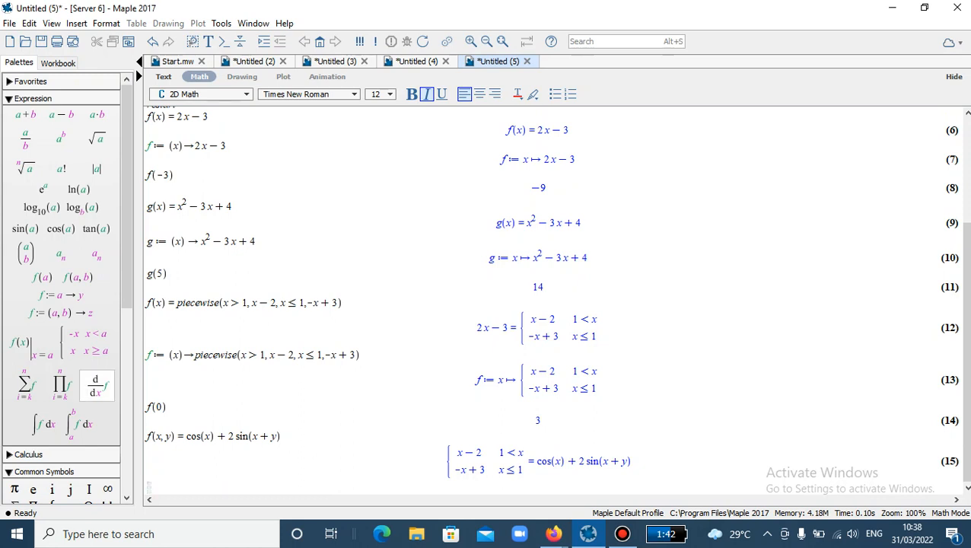
Step: Define f := (x, y) → cos(x) + 2 sin(x + y) using the two-variable function template, and evaluate the definition
click(61, 313)
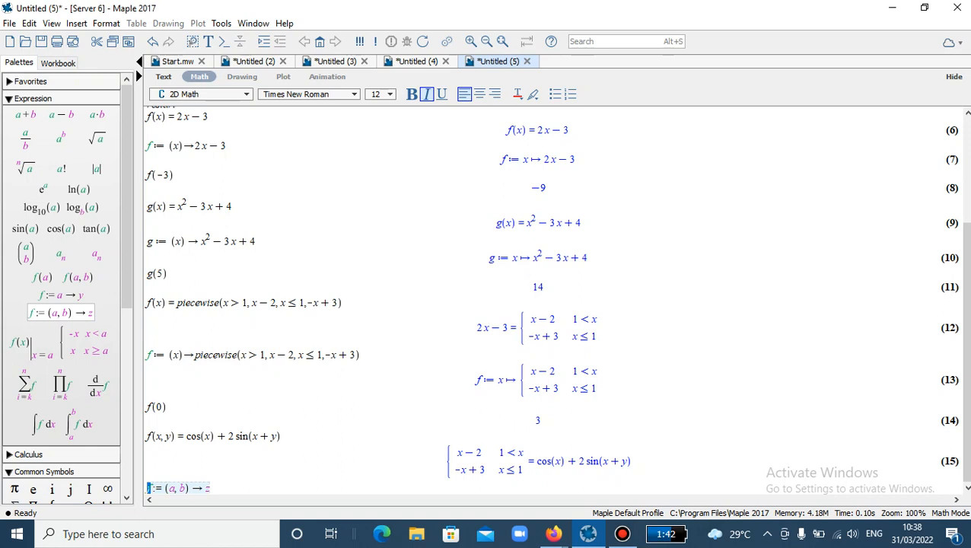
key(Tab)
text(x)
key(Tab)
text(y)
key(Tab)
text(cos)
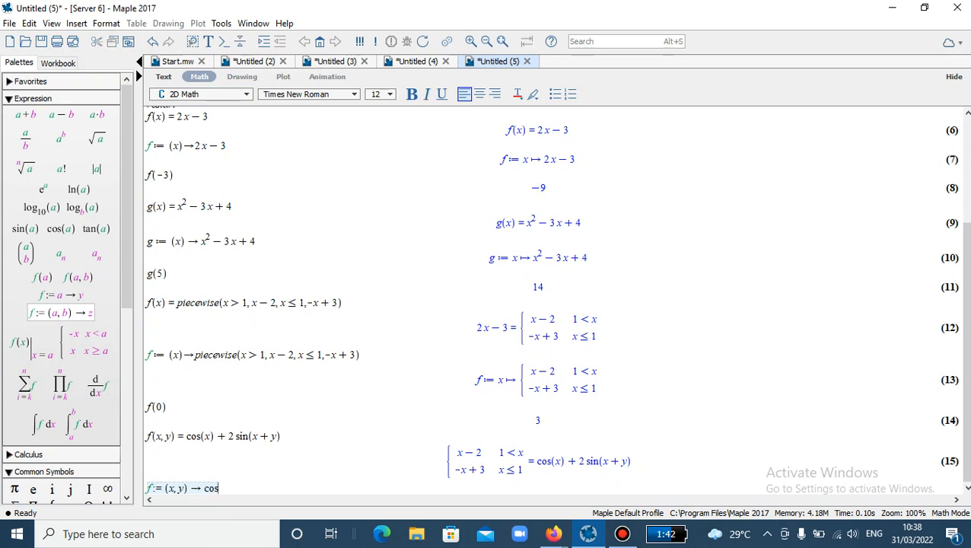
text((x) + 2 sin)
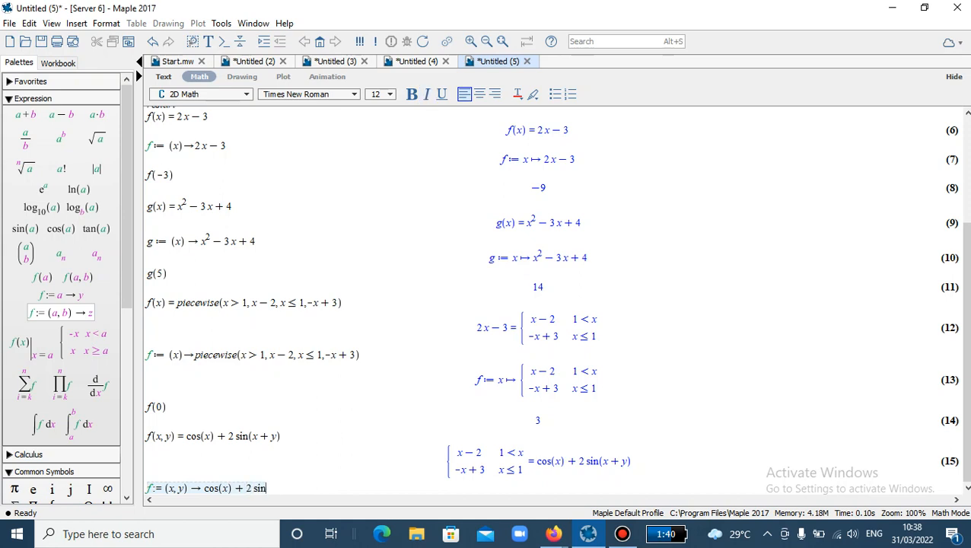
text((x + y)
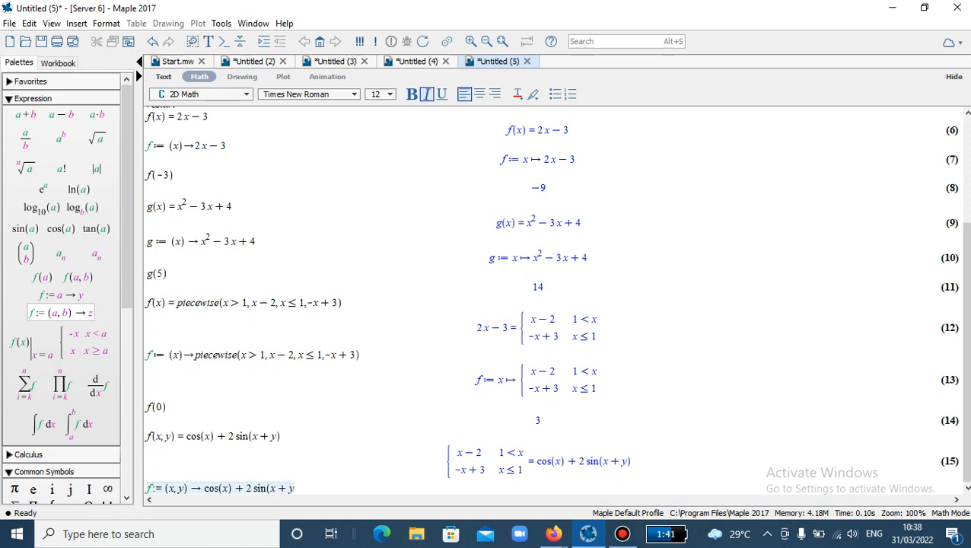
text())
key(Return)
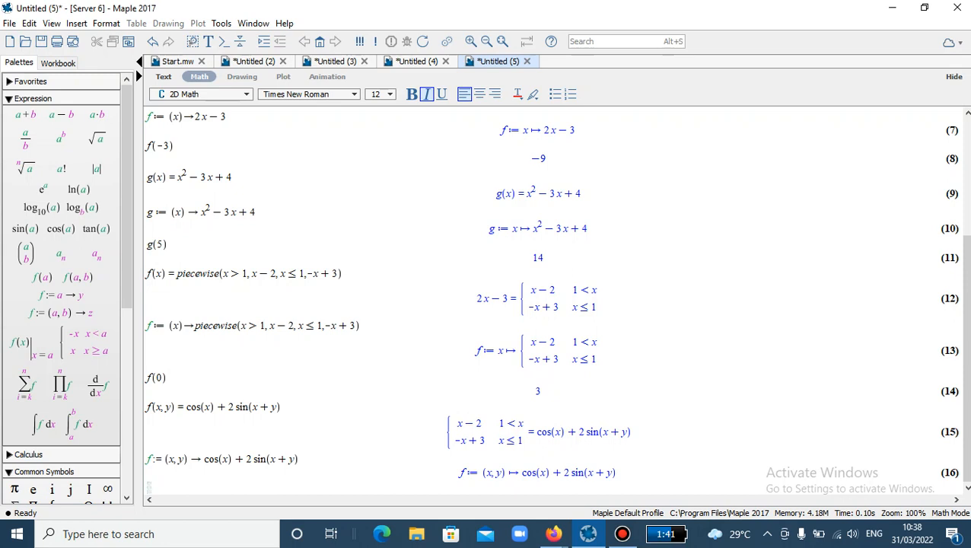
Step: Evaluate f(2.3, 1) on the line below the two-variable function definition
text(f(2.3, )
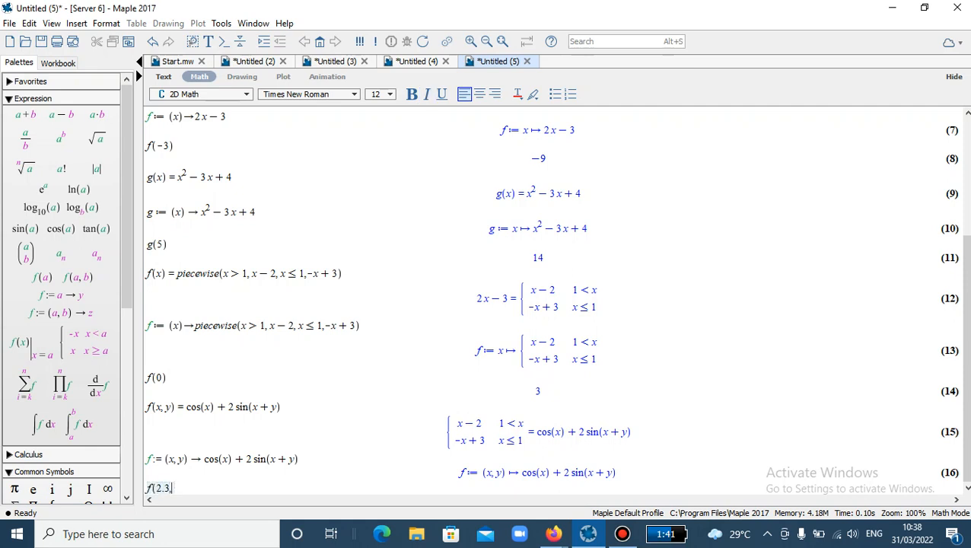
text(1))
key(Return)
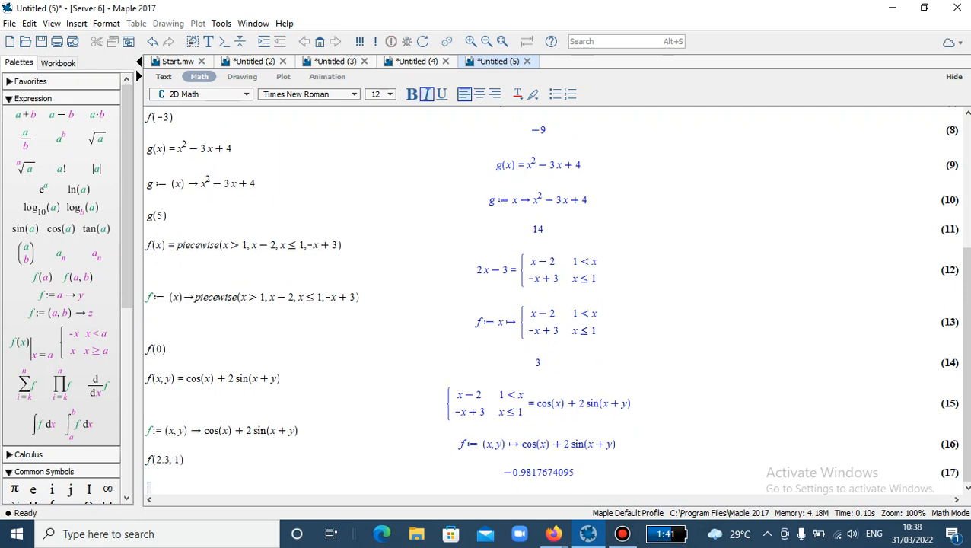
click(184, 460)
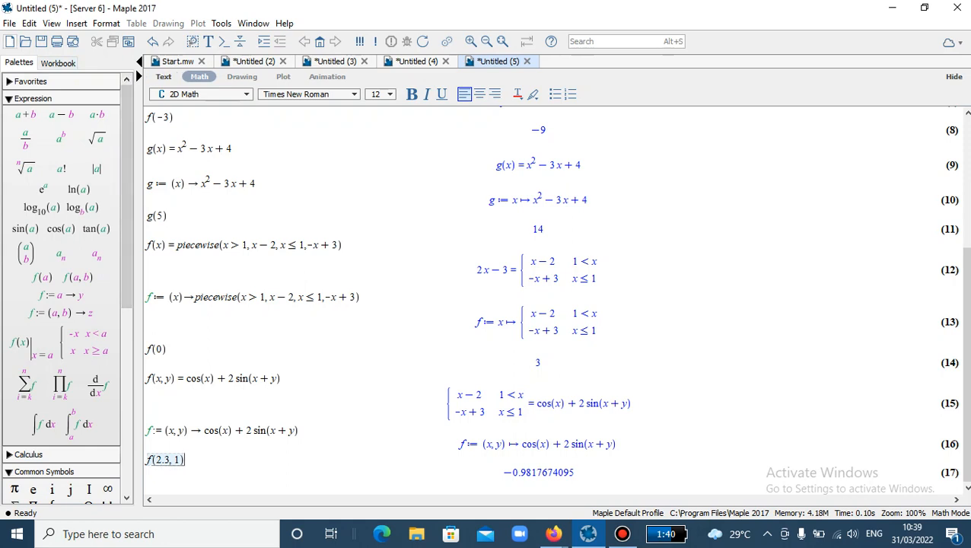
Step: Create a new document and evaluate the equation f(x) = sin(x) + cos(x) on its first line
key(ctrl+n)
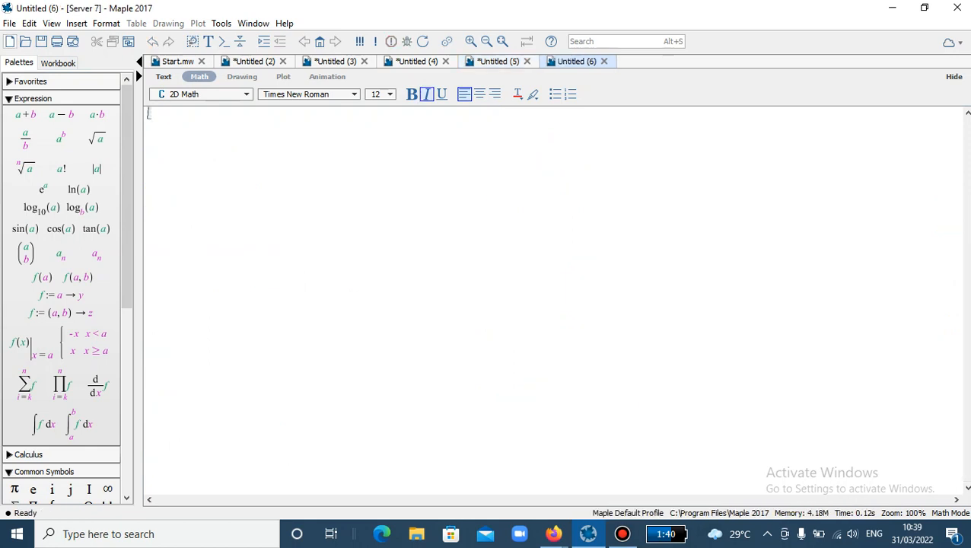
text(f)
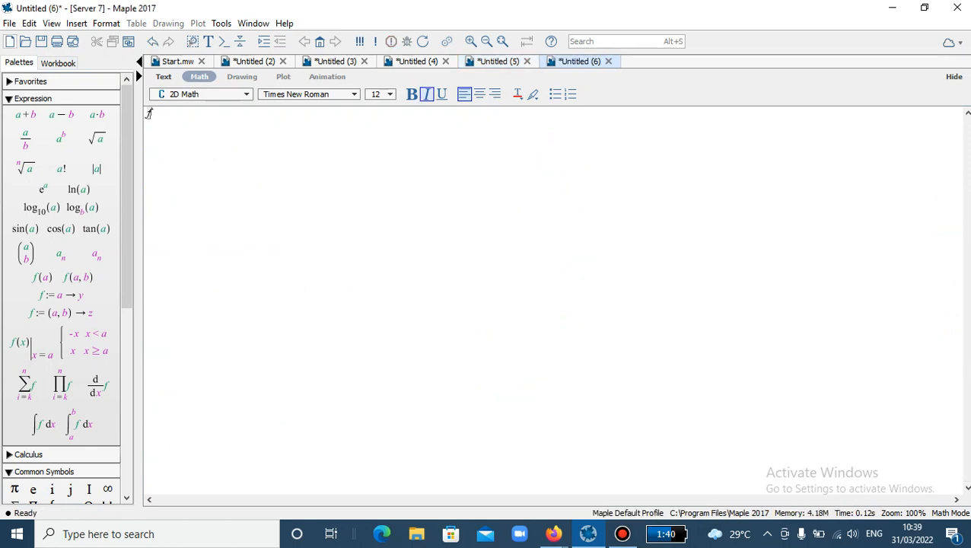
text((x) = )
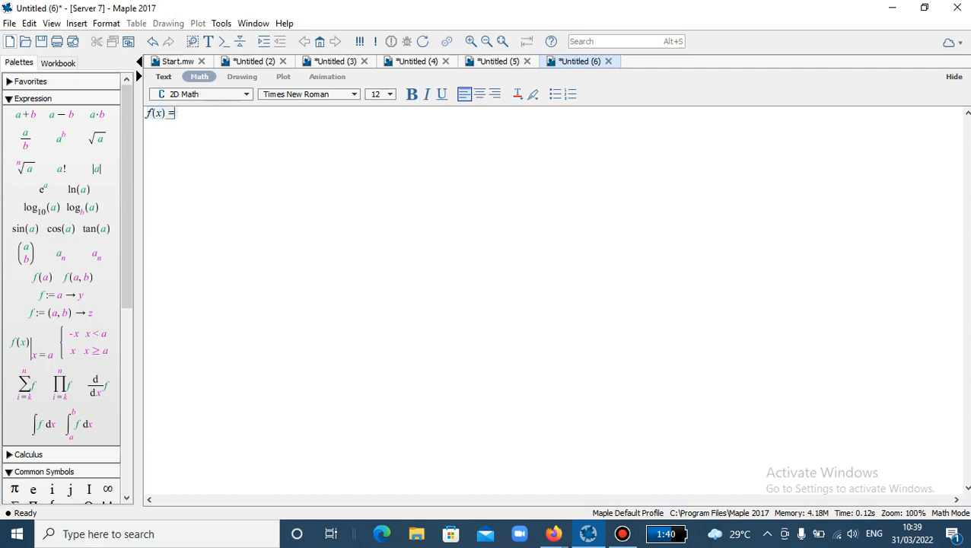
text(sin(x) )
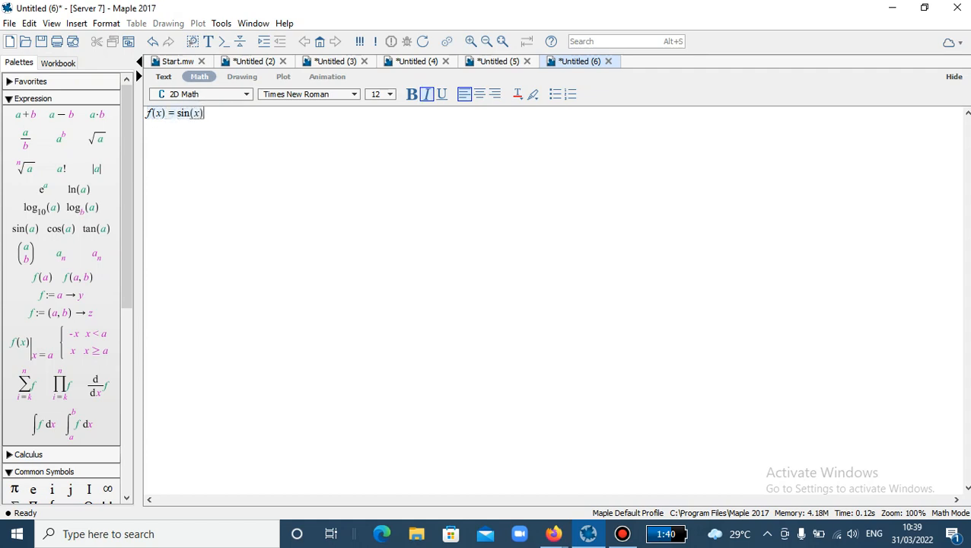
text(+ cos(x))
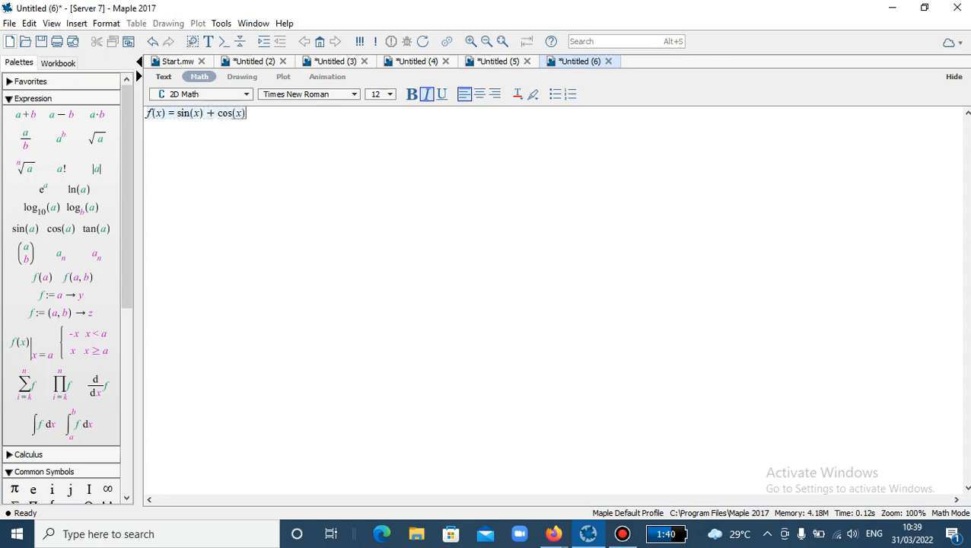
key(Return)
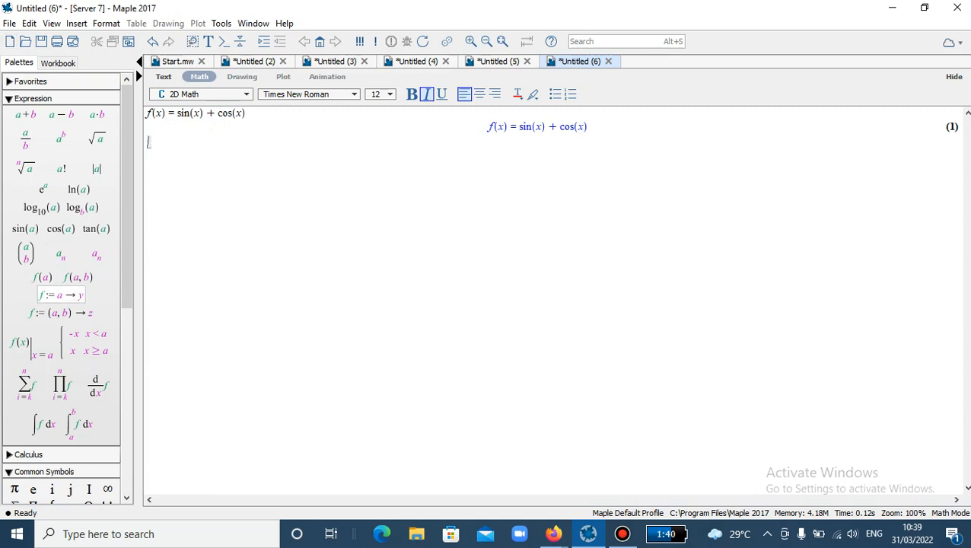
Step: Define f := (x) → sin(x) + cos(x) using the single-variable function template, and evaluate the definition
click(60, 295)
key(Tab)
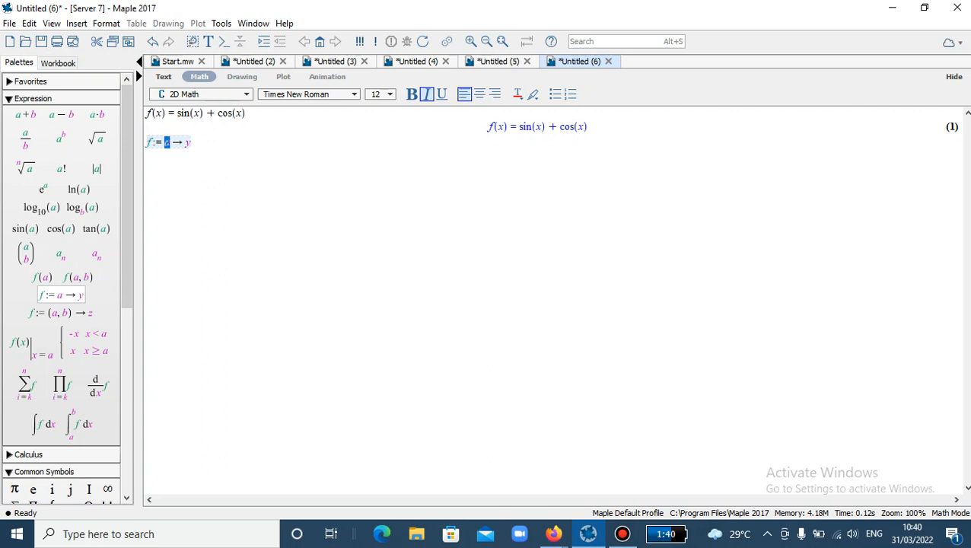
text((x))
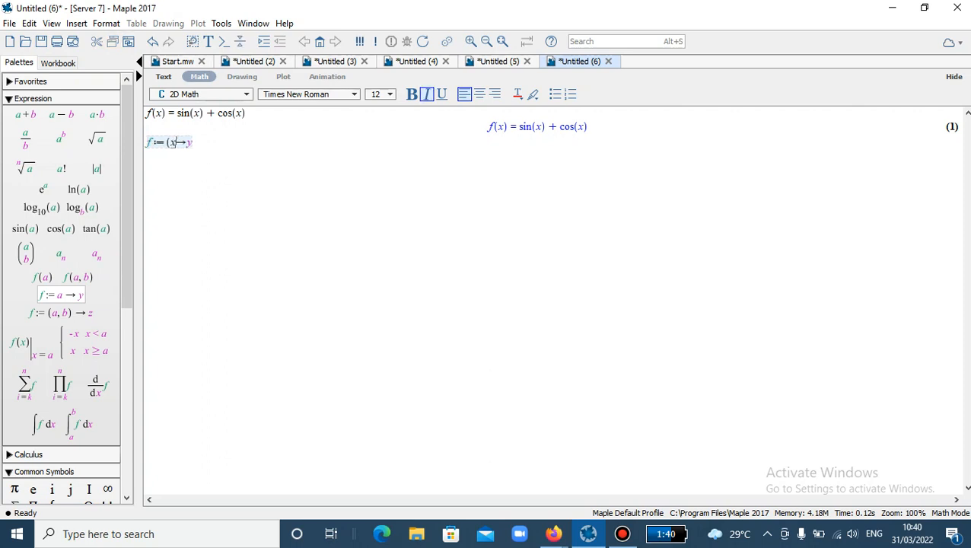
key(Tab)
text(sin)
text((x) )
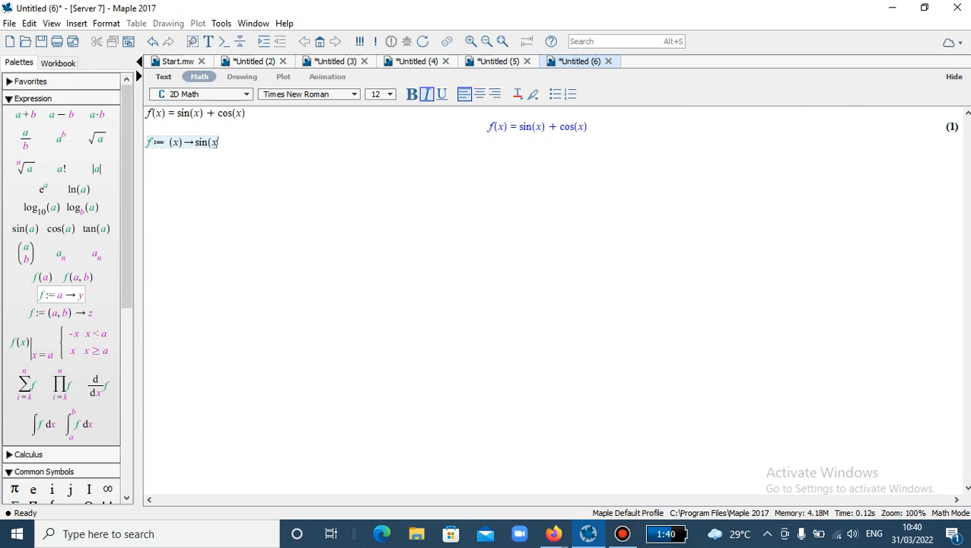
text(+ cos)
text((x)
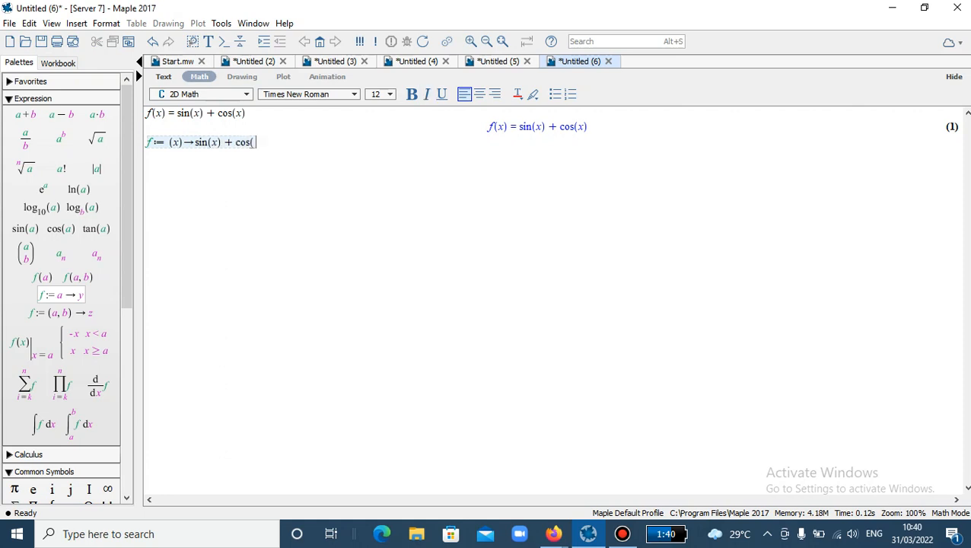
text())
key(Return)
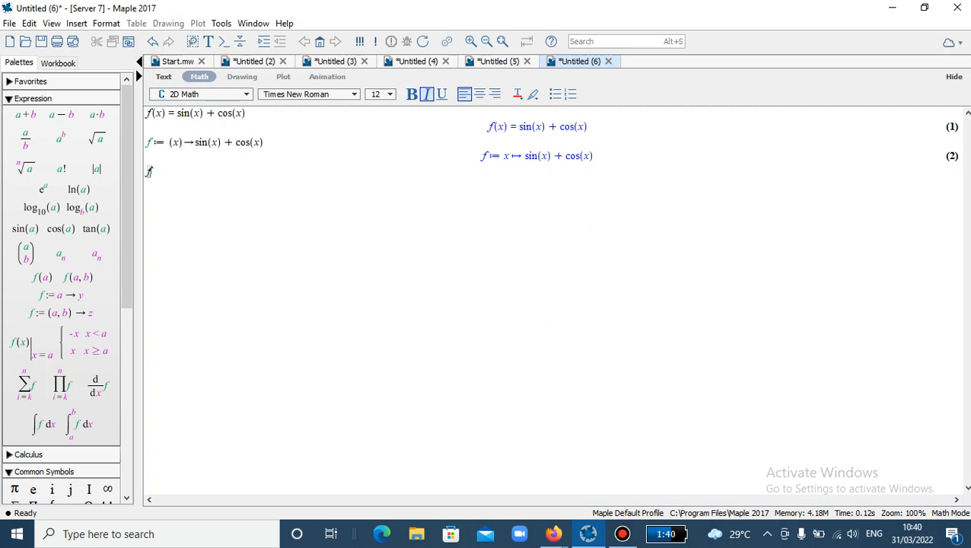
Step: Evaluate f(2) with an integer argument and f(2.0) with a decimal argument on separate lines
text(f(2))
key(Return)
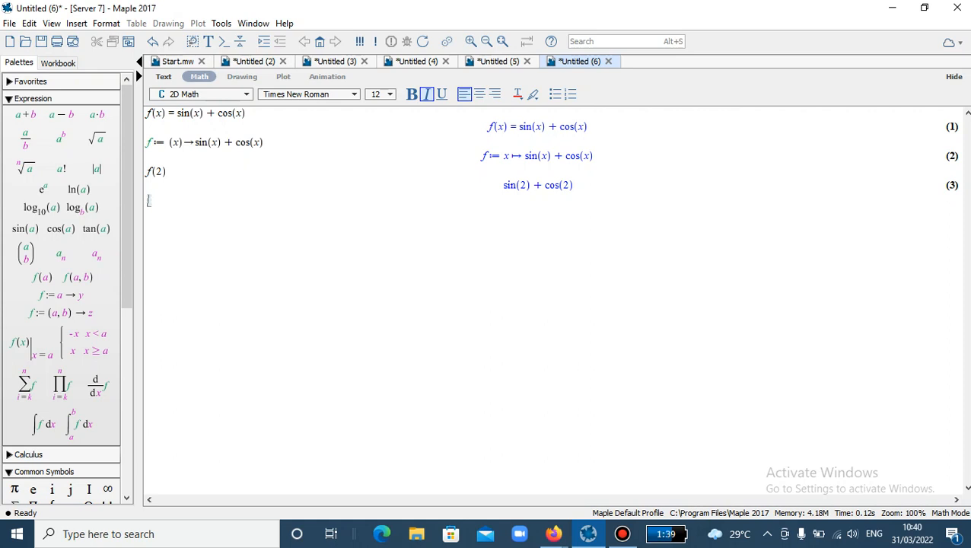
text(f(2)
text(.0))
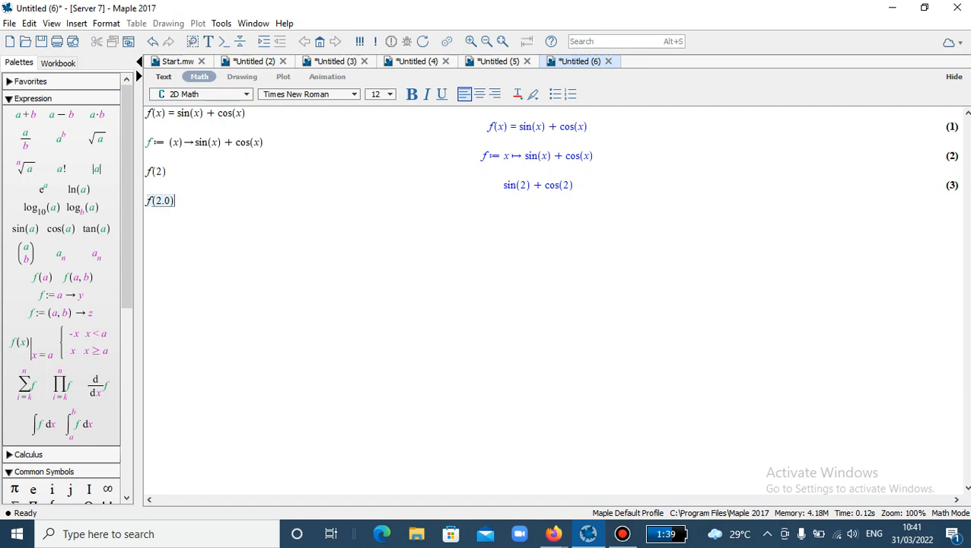
key(Return)
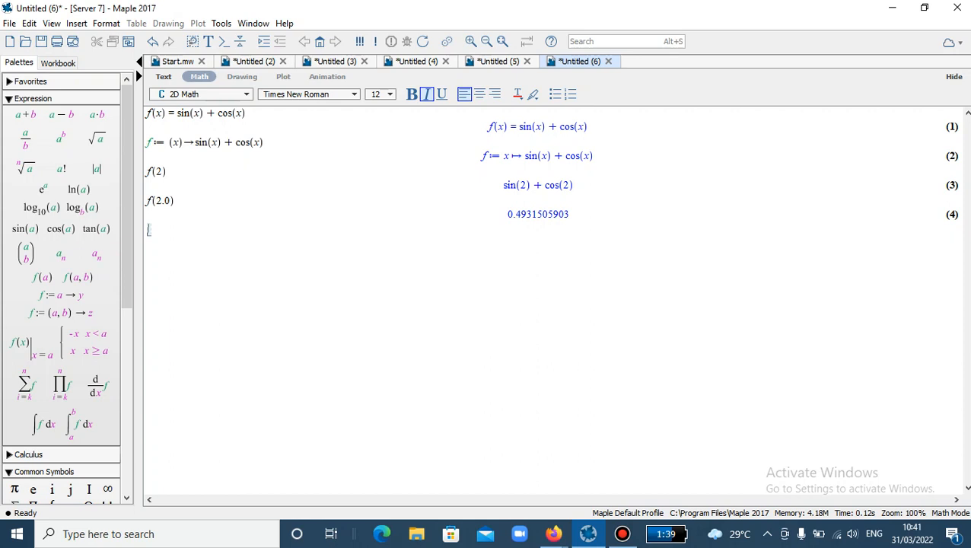
Step: Evaluate evalf(f(2)) on the line below f(2.0) to get a numeric approximation
text(evalf(f(2)
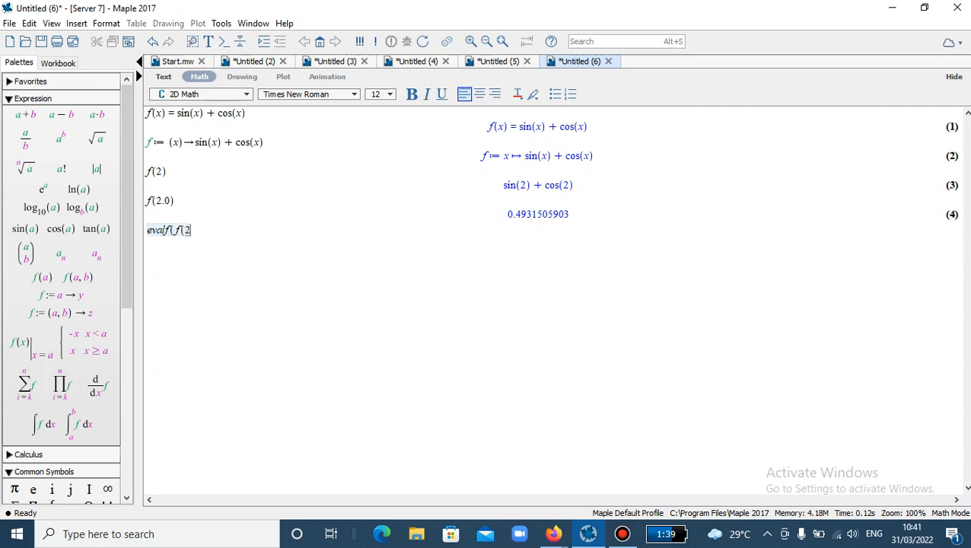
text()))
key(Return)
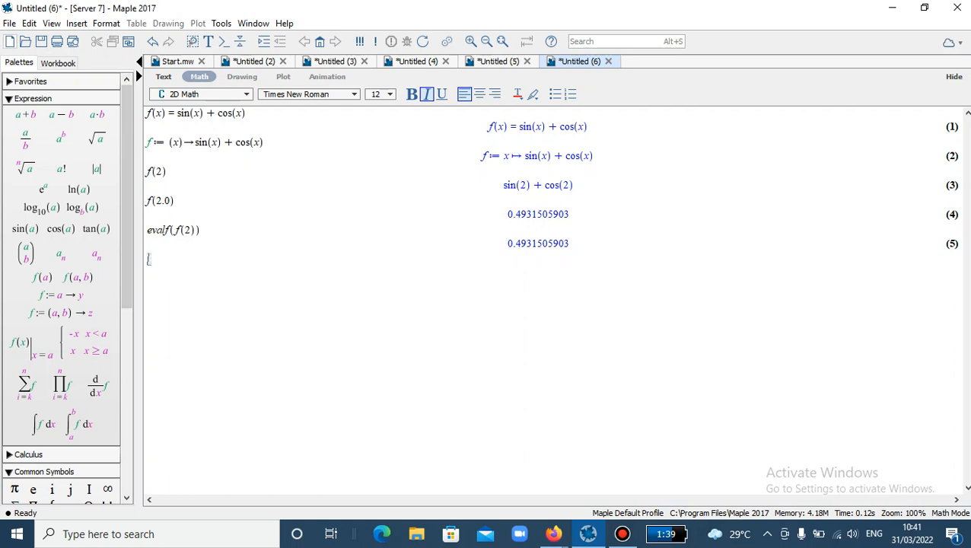
Step: Create a new document and evaluate the heading expression tingkat presisi(digit) on its first line
key(ctrl+n)
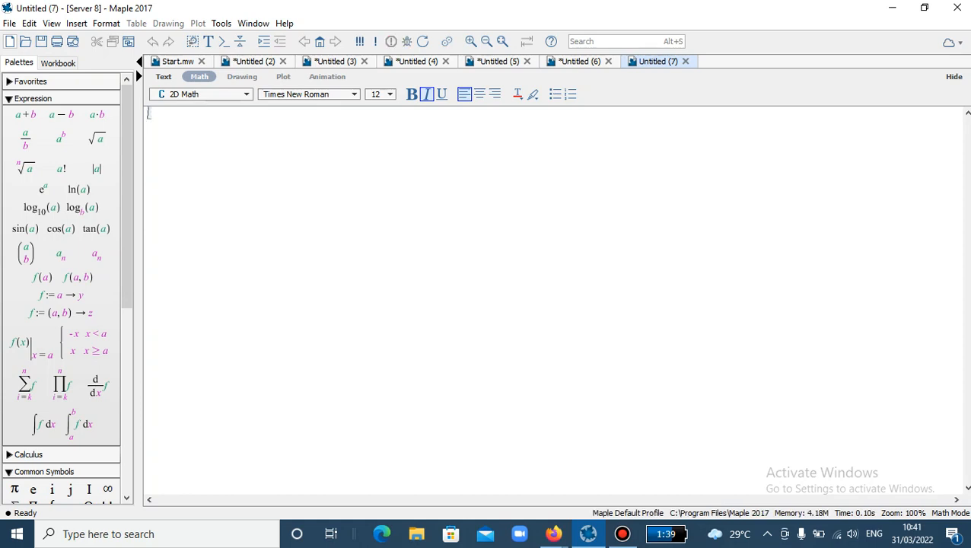
text(t)
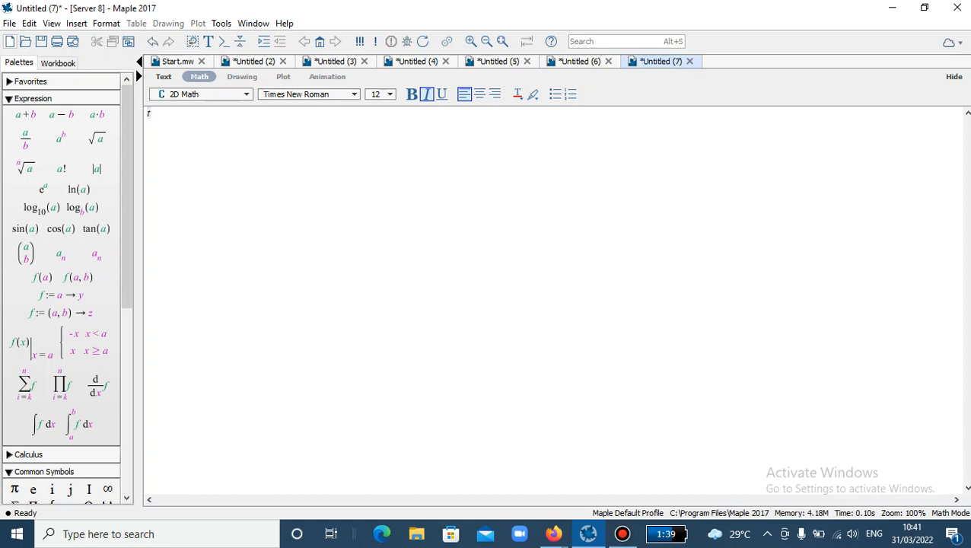
text(ingkat presisi)
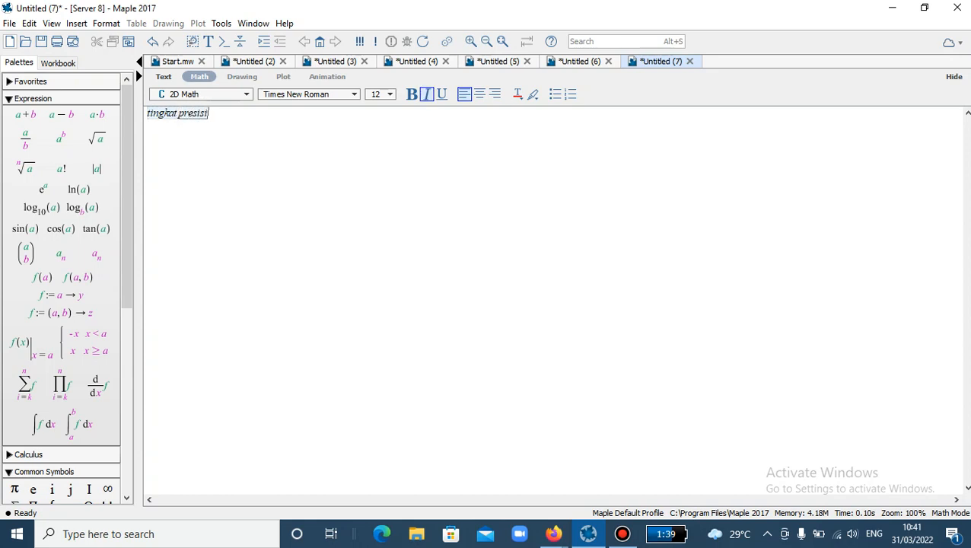
text((digit)
key(Return)
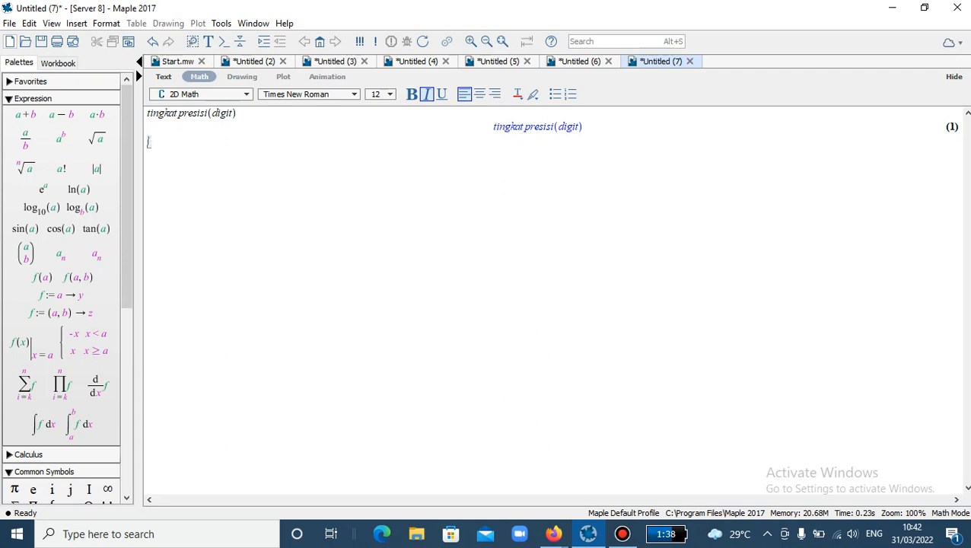
Step: Look through the earlier documents Untitled (3), Untitled (4) and Untitled (5) in turn
click(335, 61)
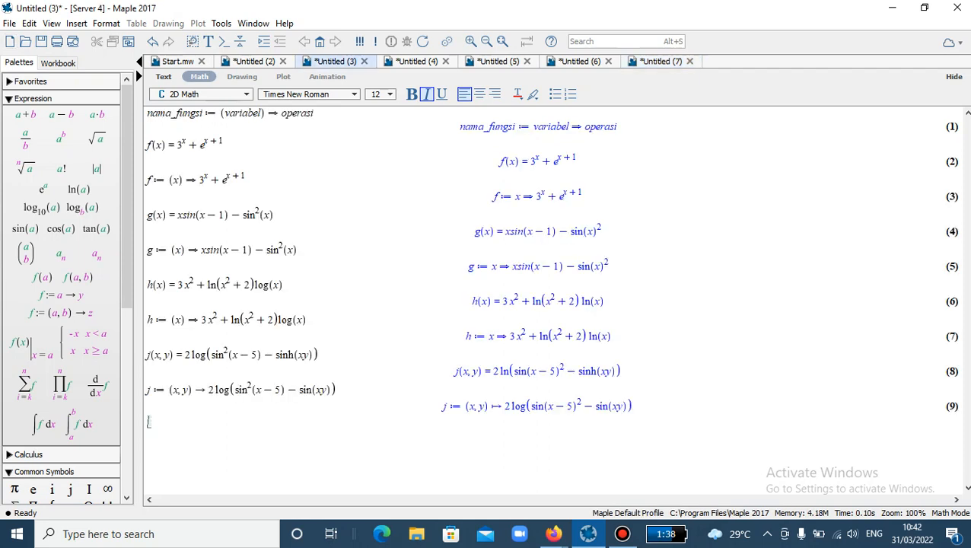
key(ctrl+Tab)
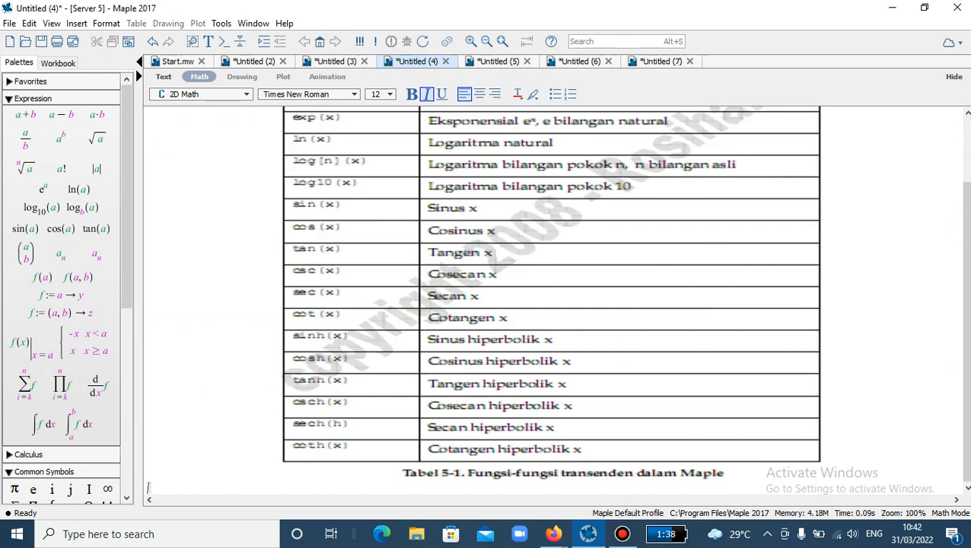
key(ctrl+Tab)
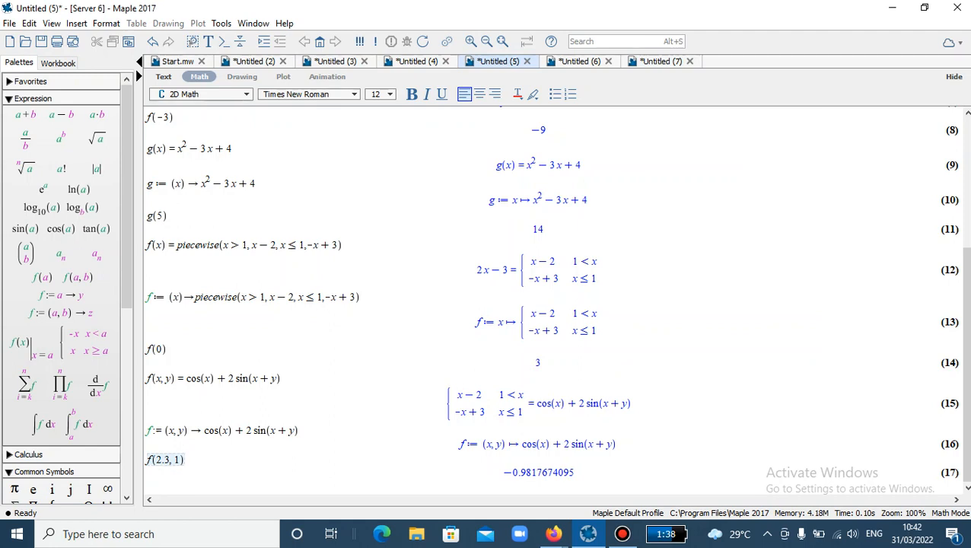
Step: Assign the value 7 to digit on a new line below f(2.3, 1) in Untitled (5)
click(575, 473)
key(Return)
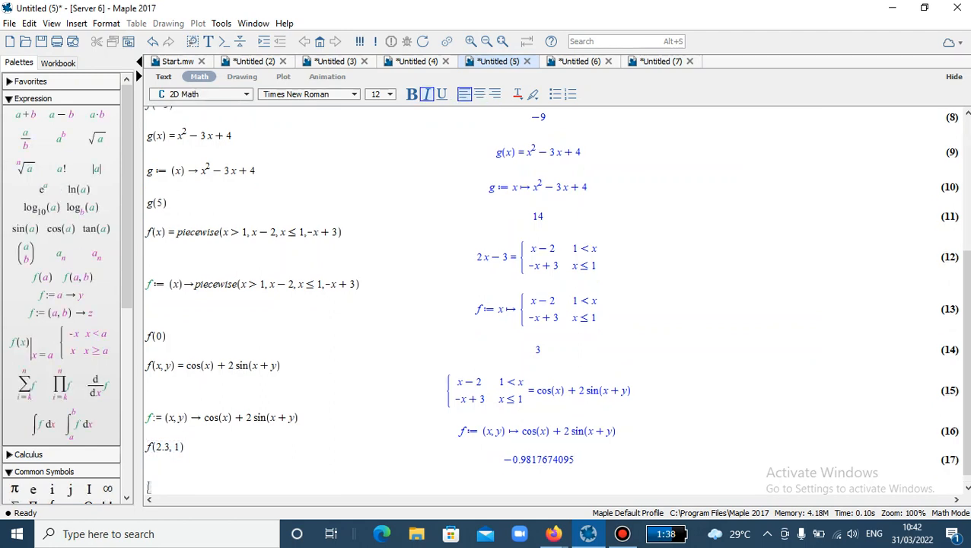
text(digit)
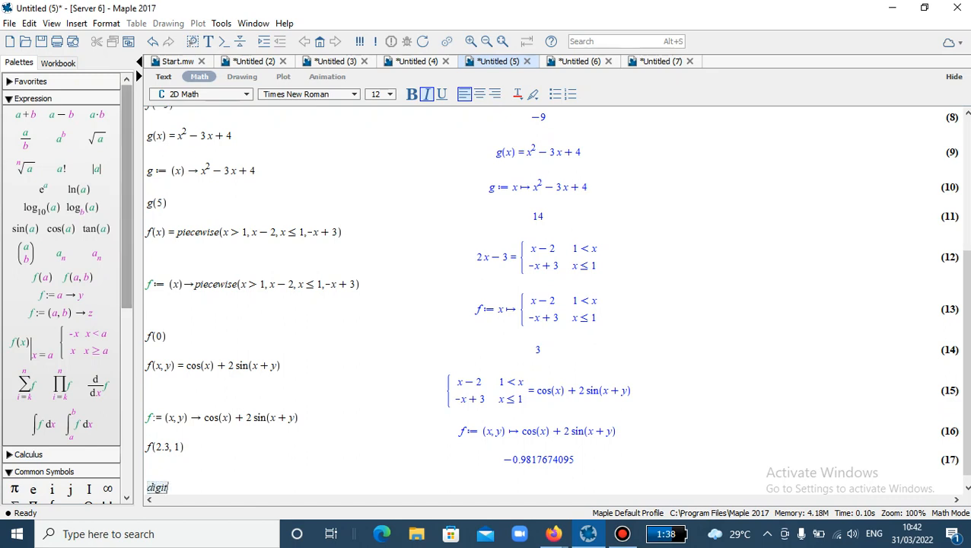
scroll(126, 228, down, 3)
scroll(69, 320, down, 5)
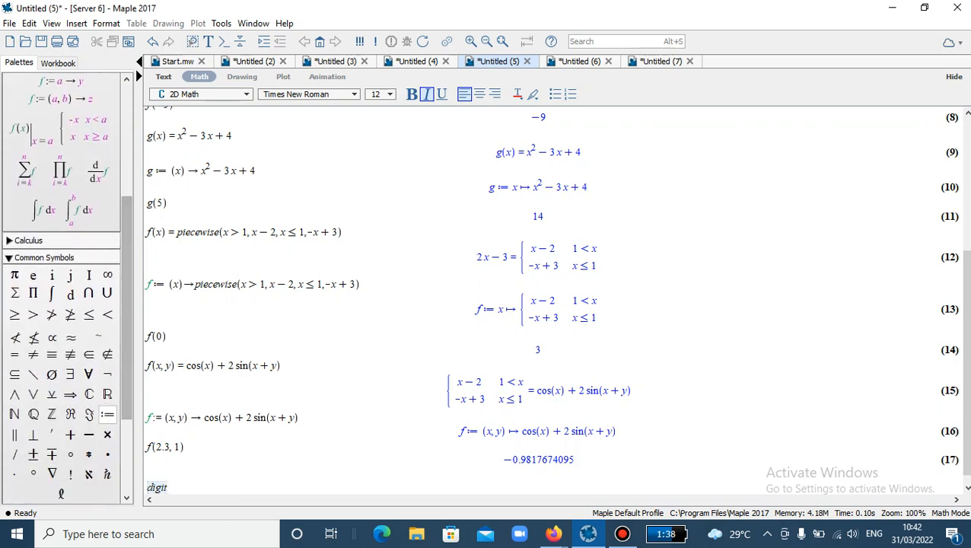
click(107, 414)
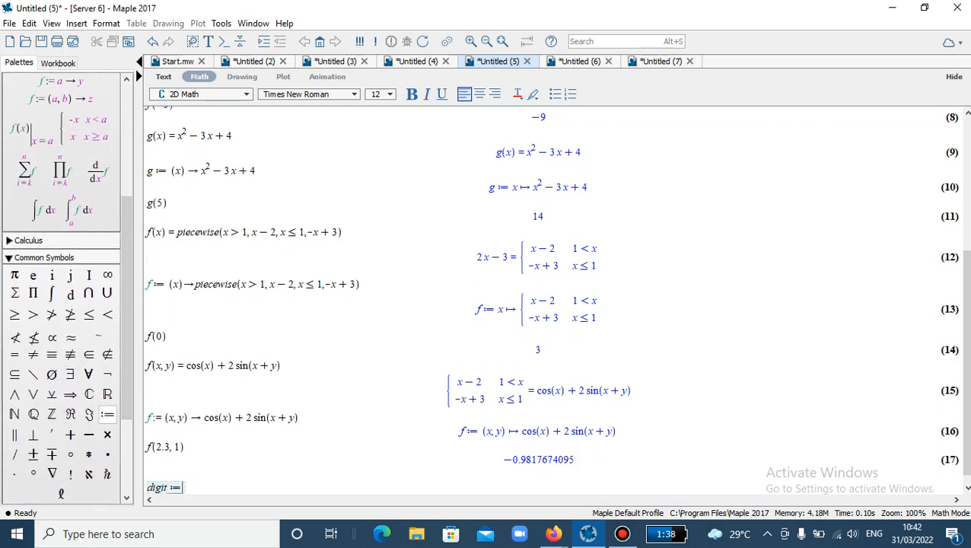
text(7)
key(Return)
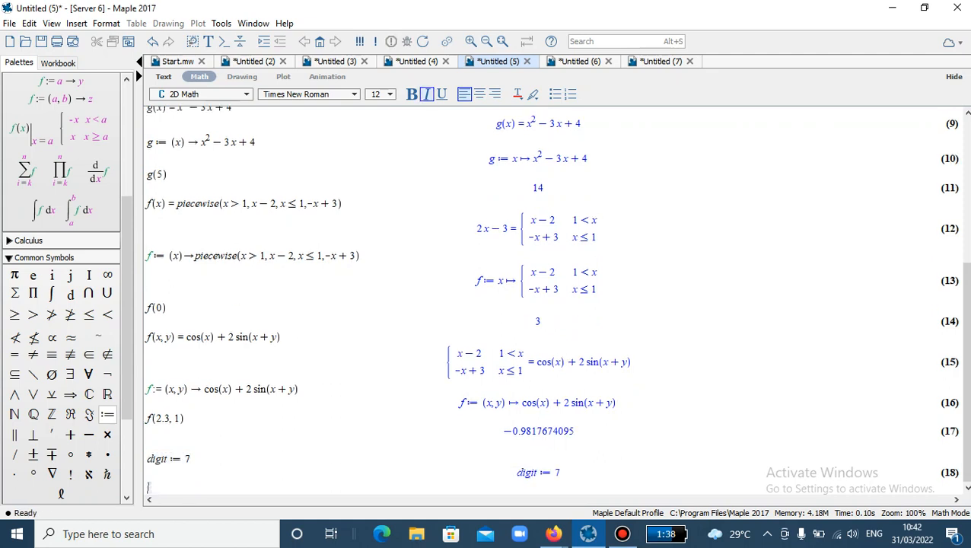
Step: Define the two-variable function f := (x, y) → cos(x) + 2 sin(x + y) below the digit assignment using the function template
text(f)
key(BackSpace)
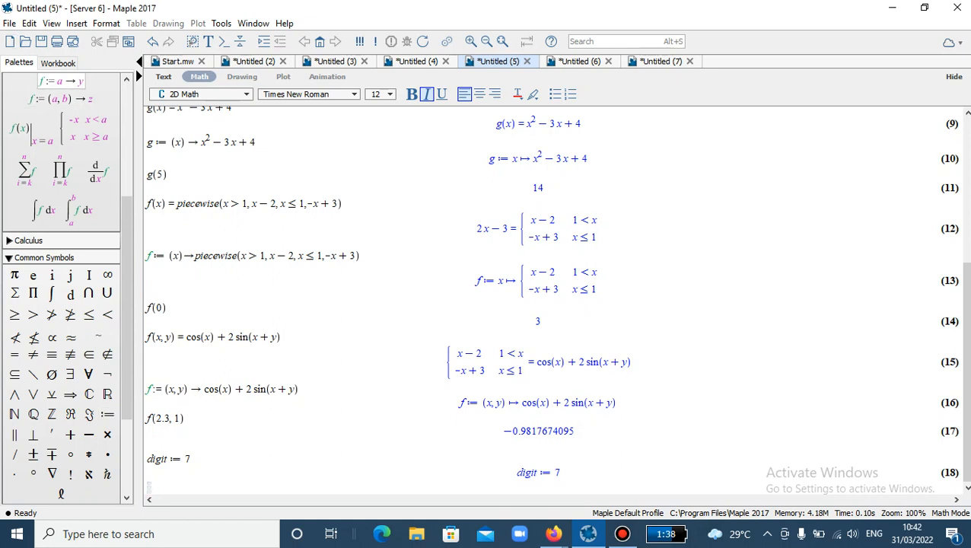
click(60, 98)
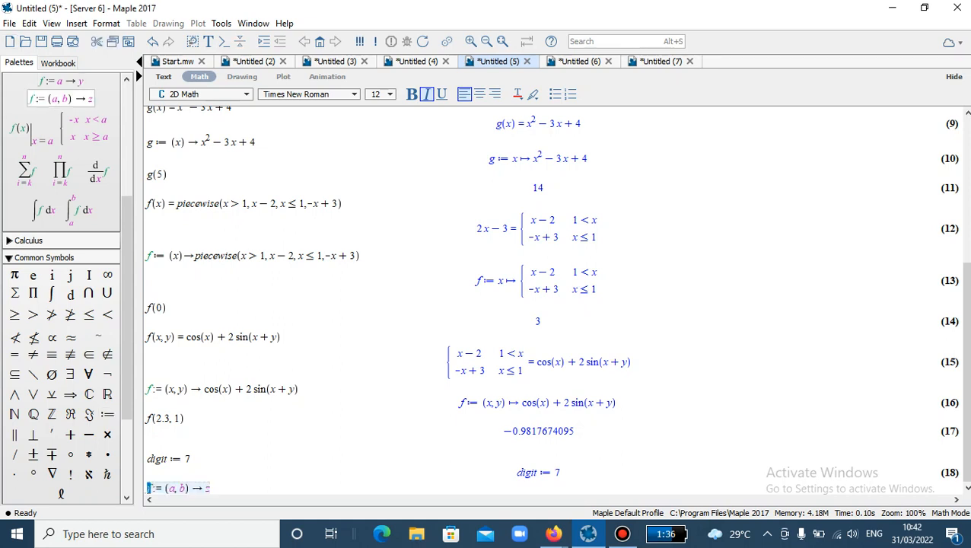
text(x)
key(BackSpace)
text(f)
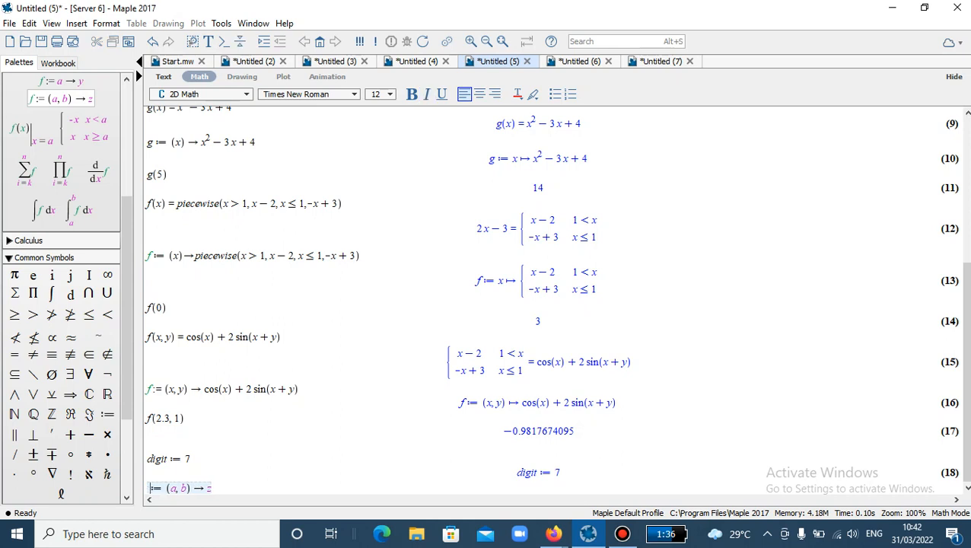
key(Tab)
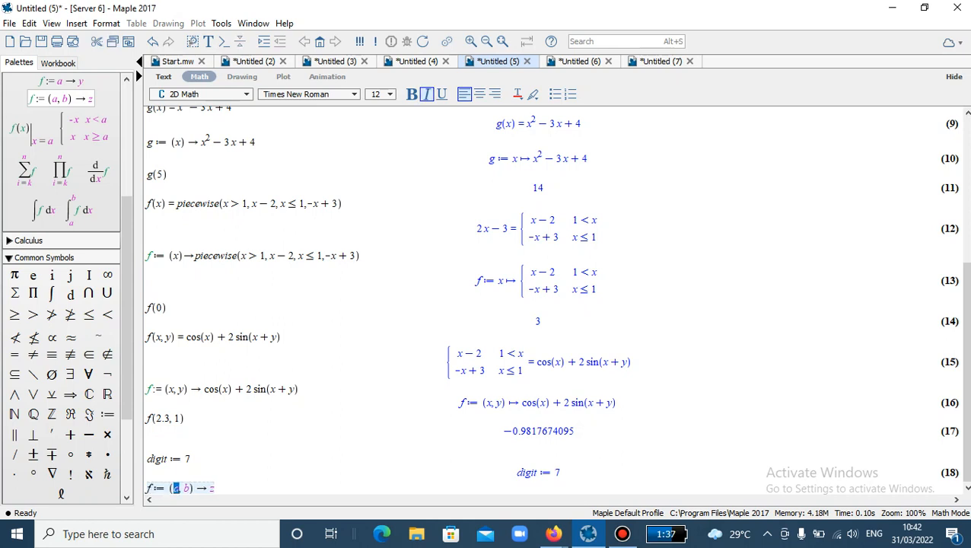
text(x)
key(Tab)
text(y)
key(Tab)
text(cos(x)
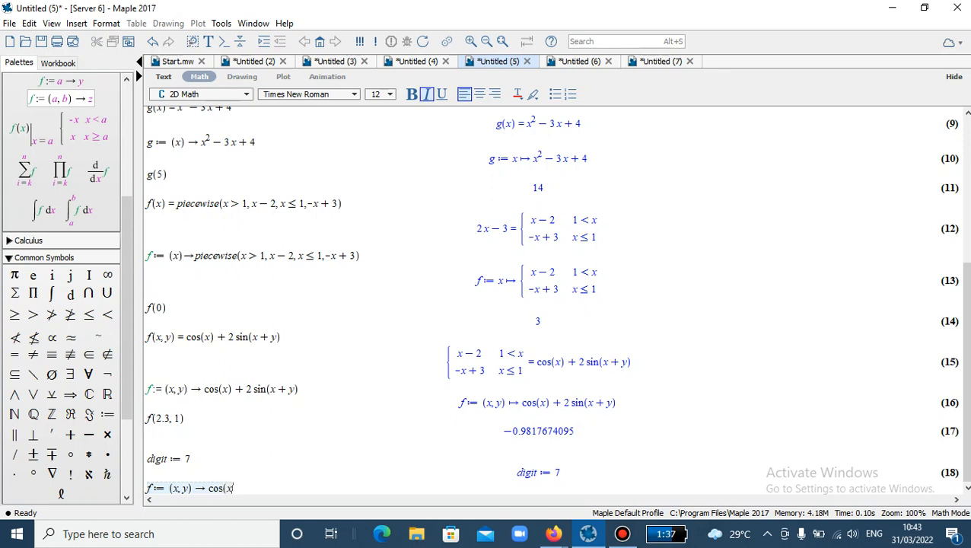
text() + 2 sin)
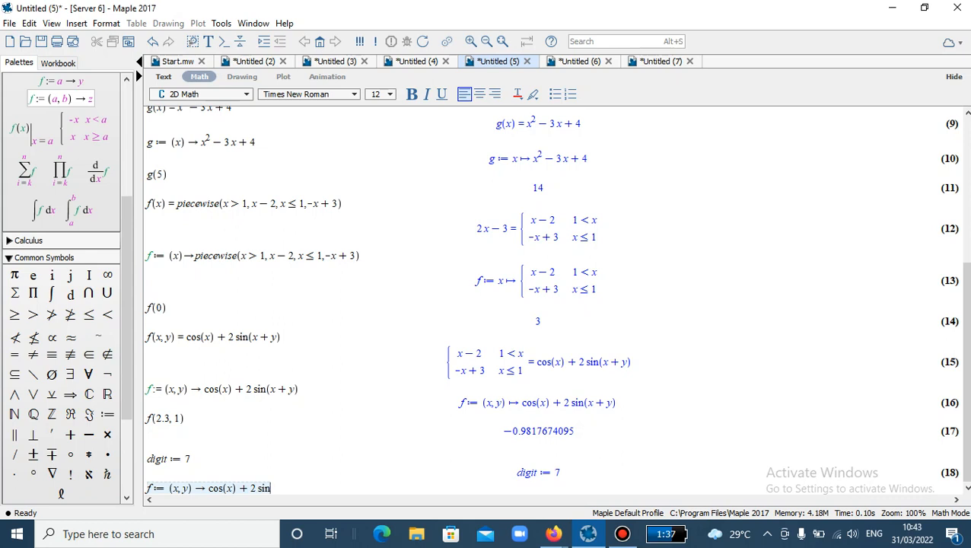
text((x + y))
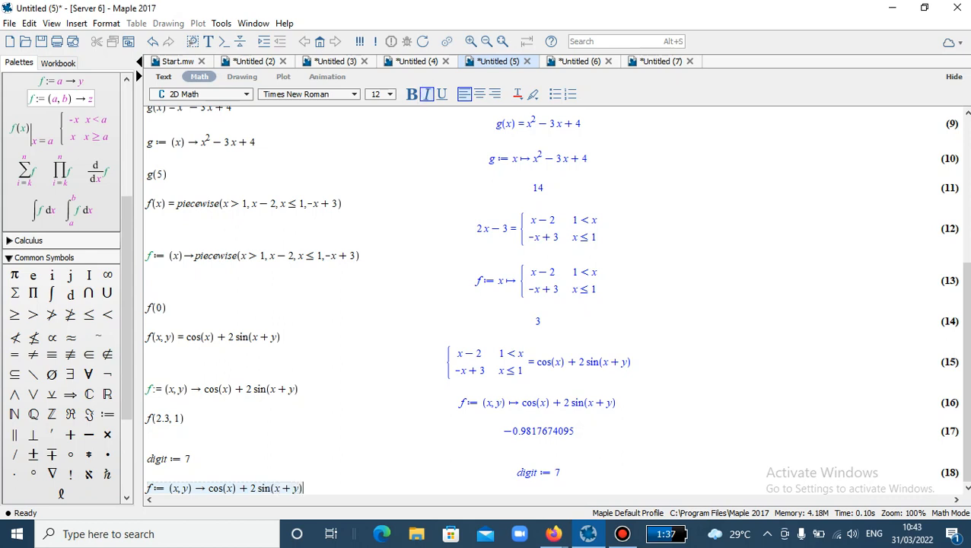
key(Return)
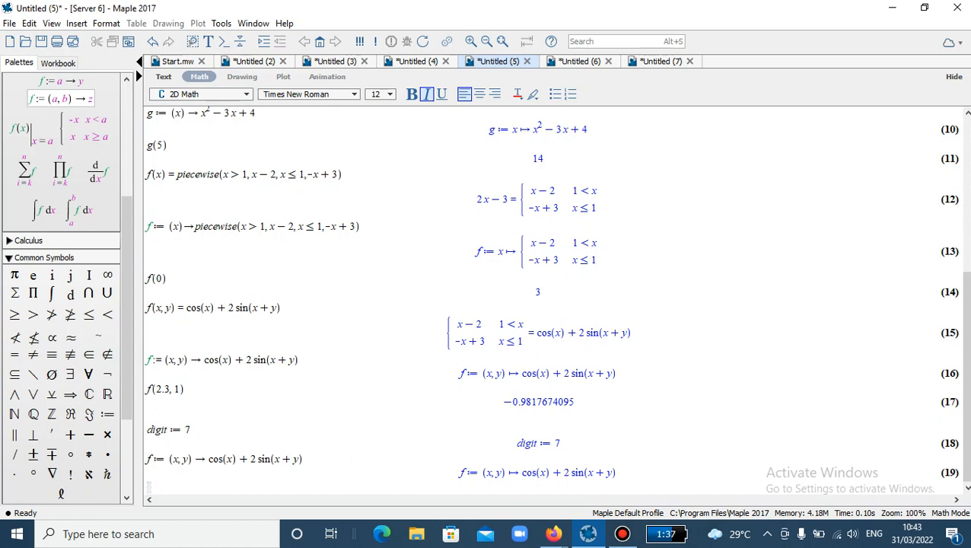
Step: Evaluate f(2.3, 1) on the line below the repeated definition of f
text(f(2.3, )
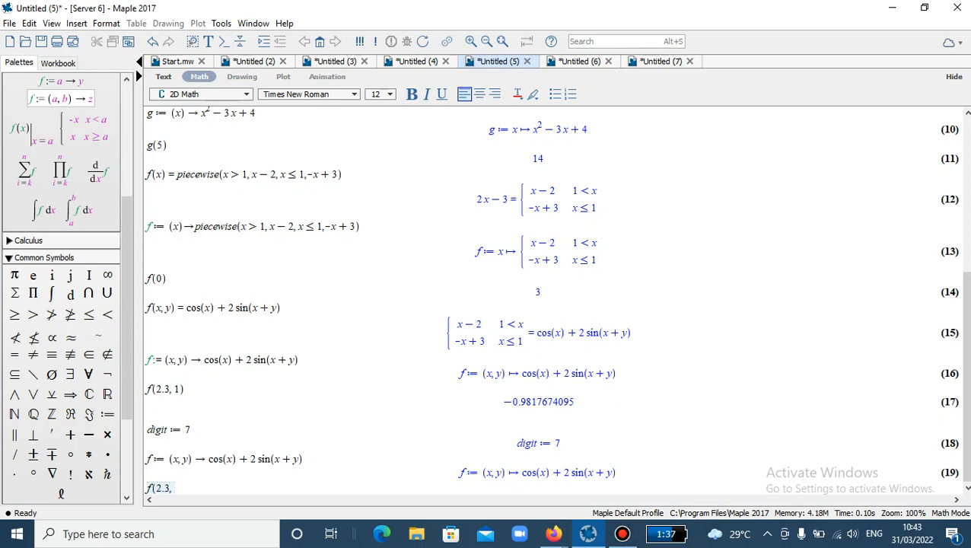
text(1))
key(Return)
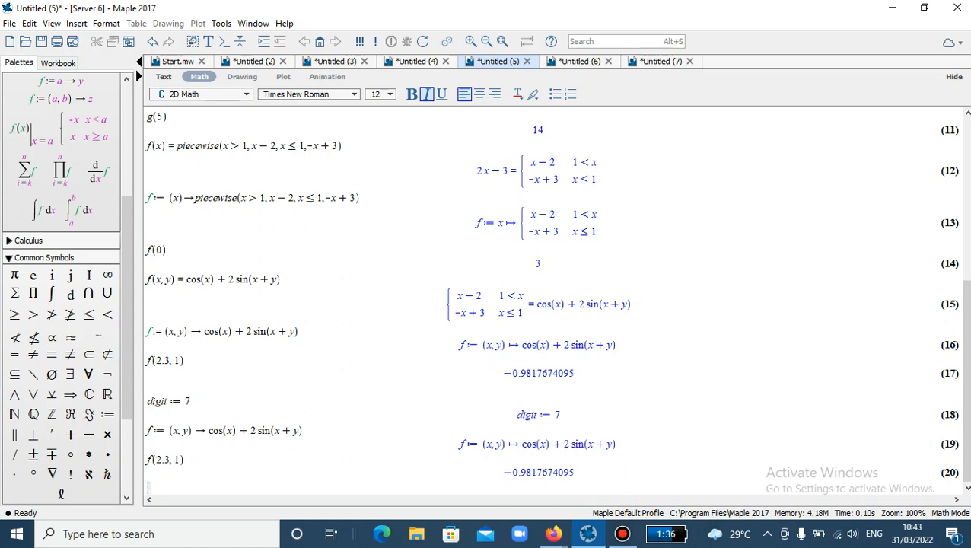
Step: Switch to Untitled (7) and evaluate the equation f(x) = sin(x) + 2 cos(x − y) below the heading line
click(662, 62)
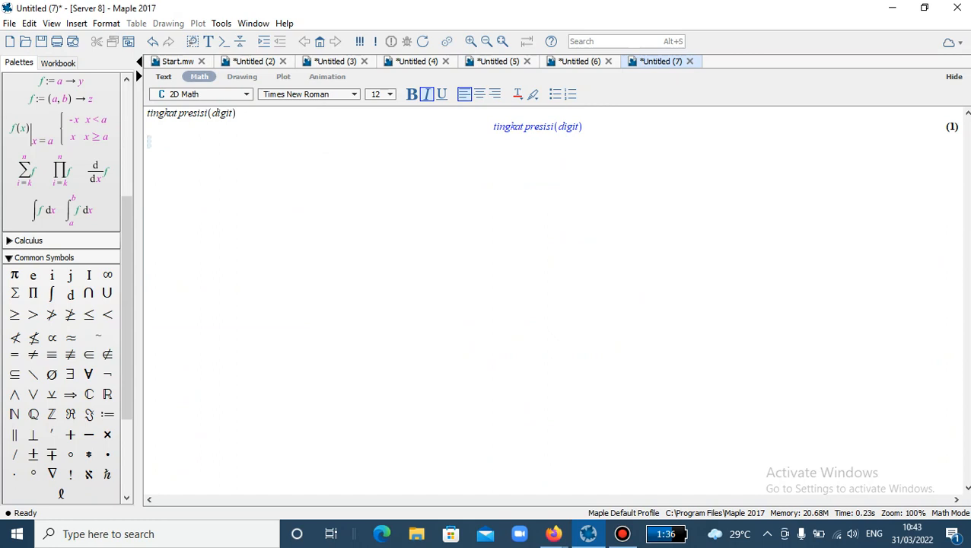
text(d)
key(BackSpace)
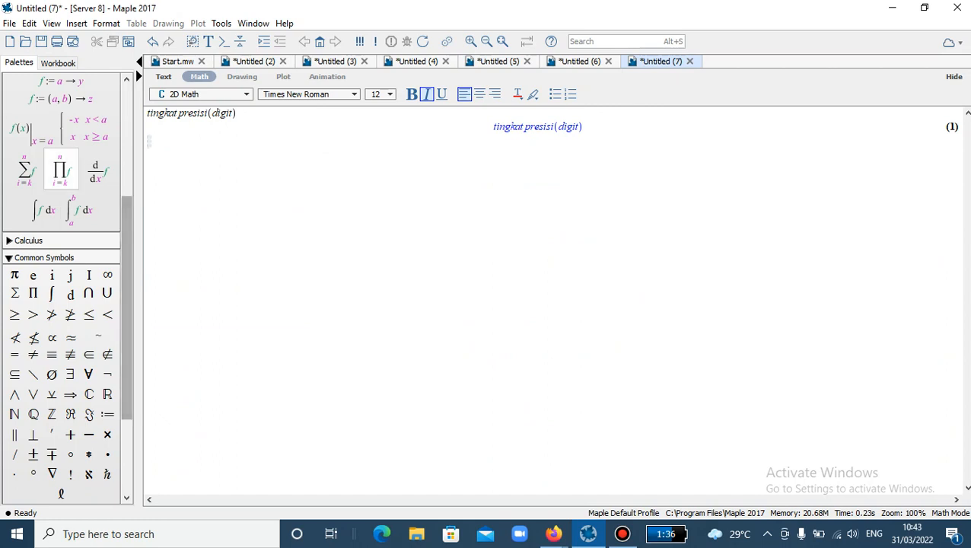
text(f()
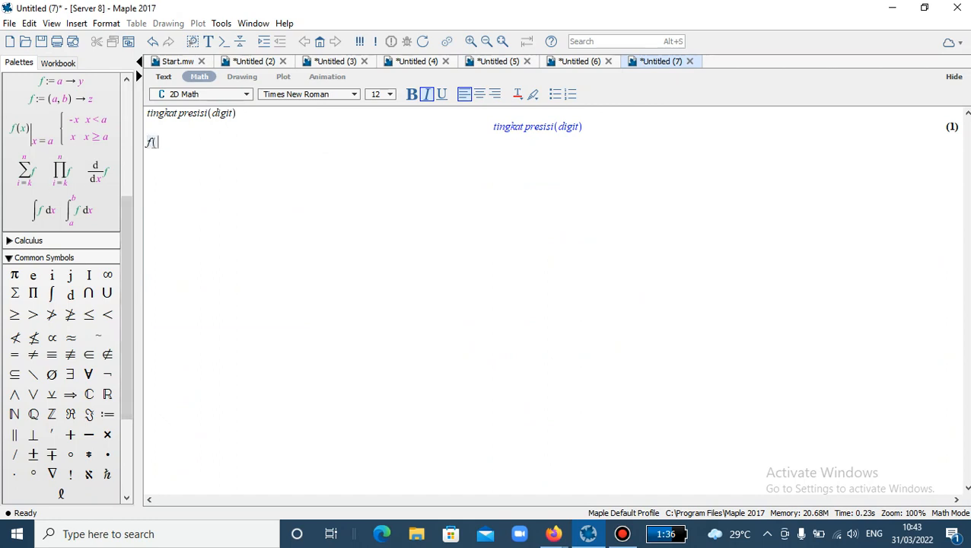
text(x) =sin(x)+2)
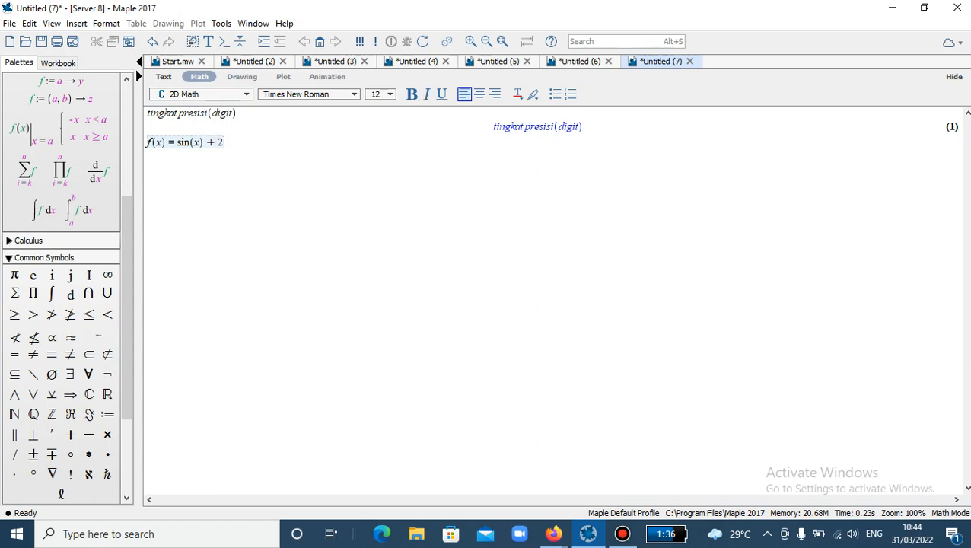
text(cis)
key(BackSpace)
key(BackSpace)
text(os)
text((x)
text(-y)
text())
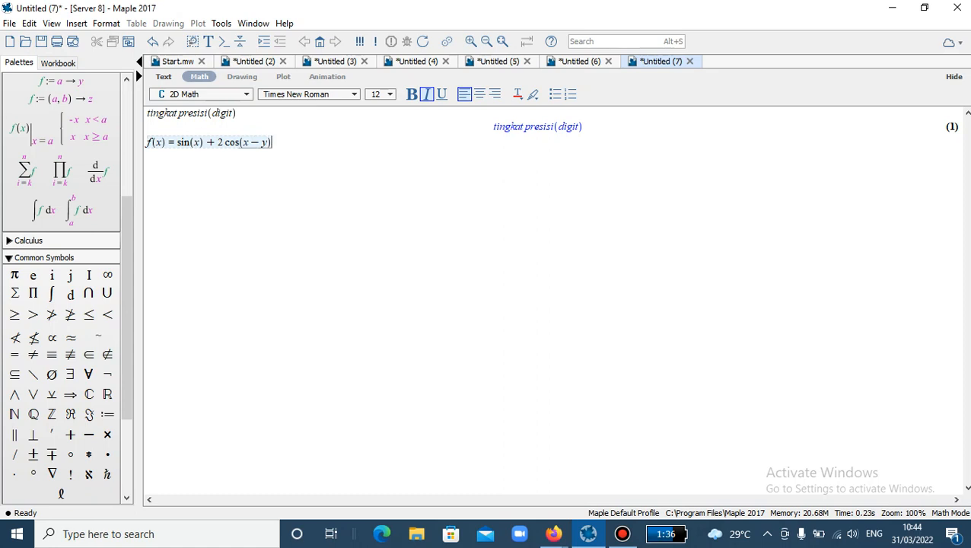
key(Return)
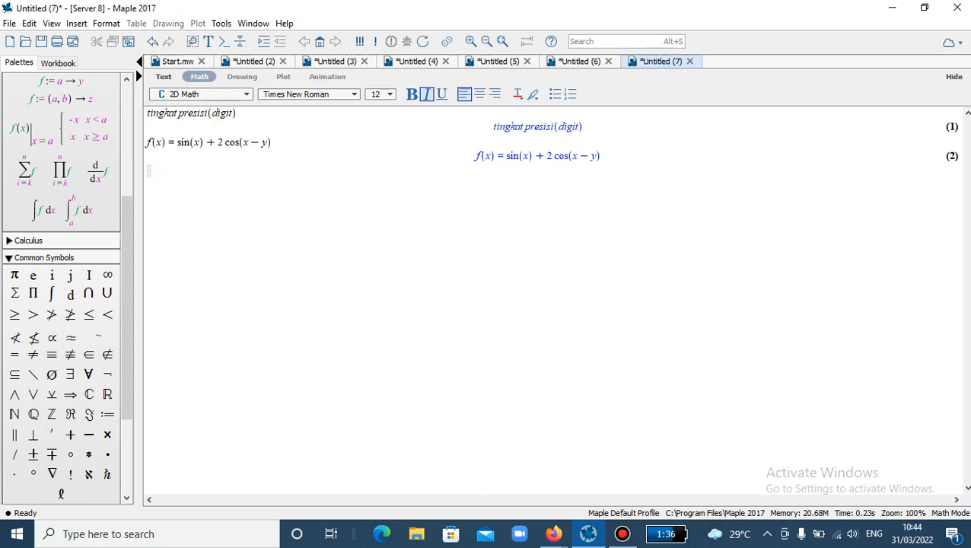
Step: Assign the value 10 to digit below the f(x) equation
text(digi)
text(t)
text(:=1)
text(0)
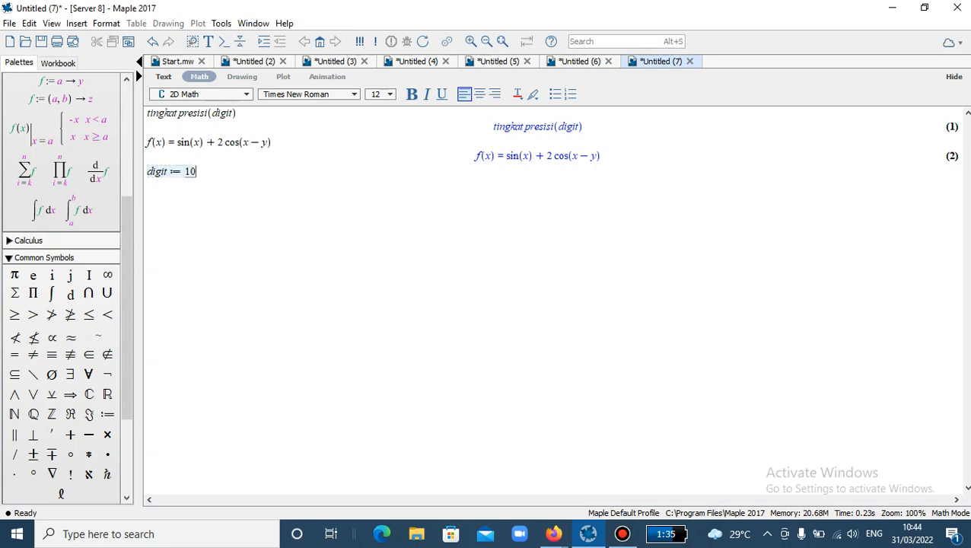
key(Return)
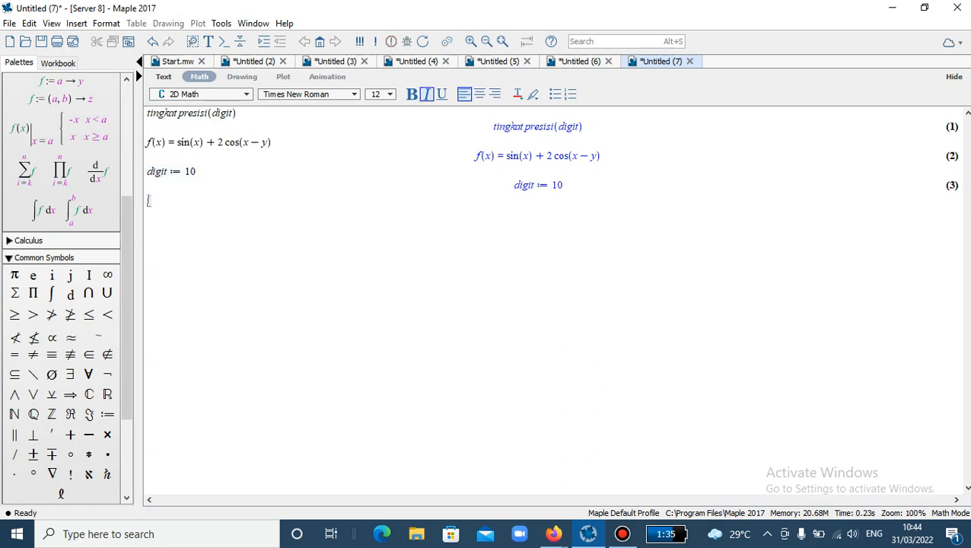
Step: Enter f := (x) ⇒ sin(x) + 2 cos(x − y) with the double arrow below the digit assignment
text(f)
text(:=)
text((x)
text())
text(->st)
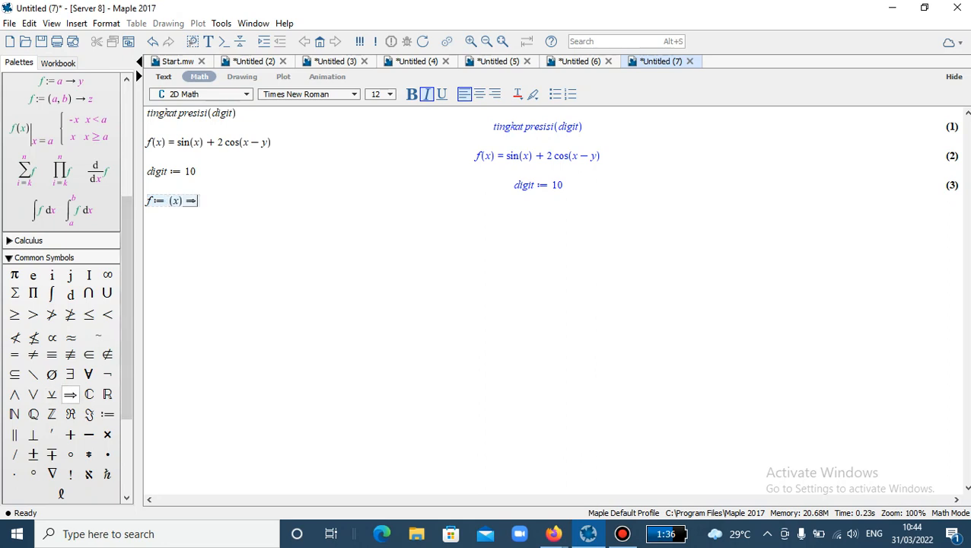
text(n(x)+2cos)
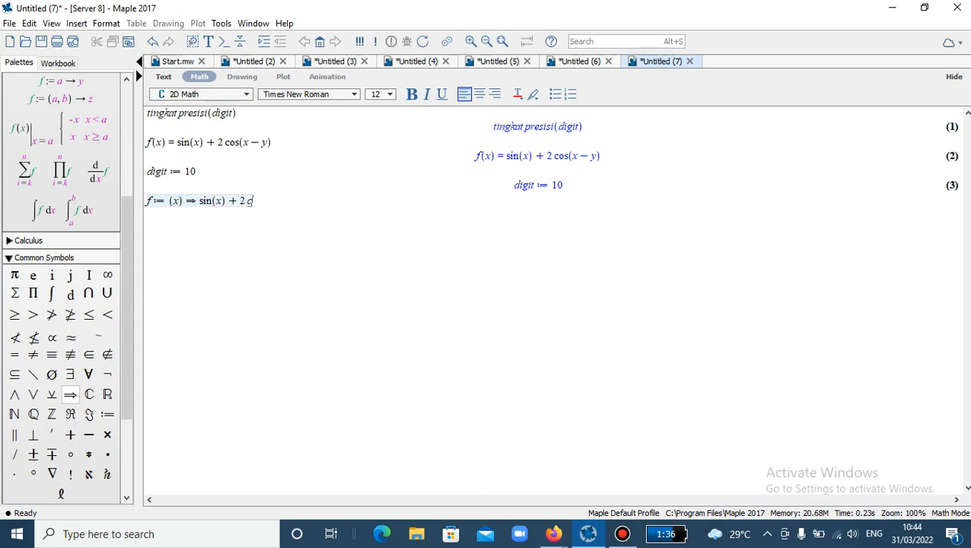
text((x-y)
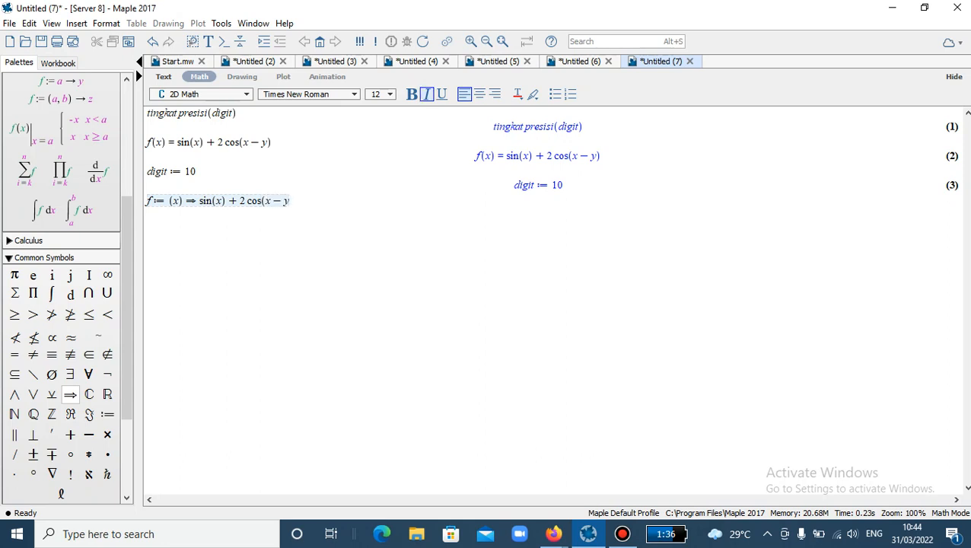
text())
key(Return)
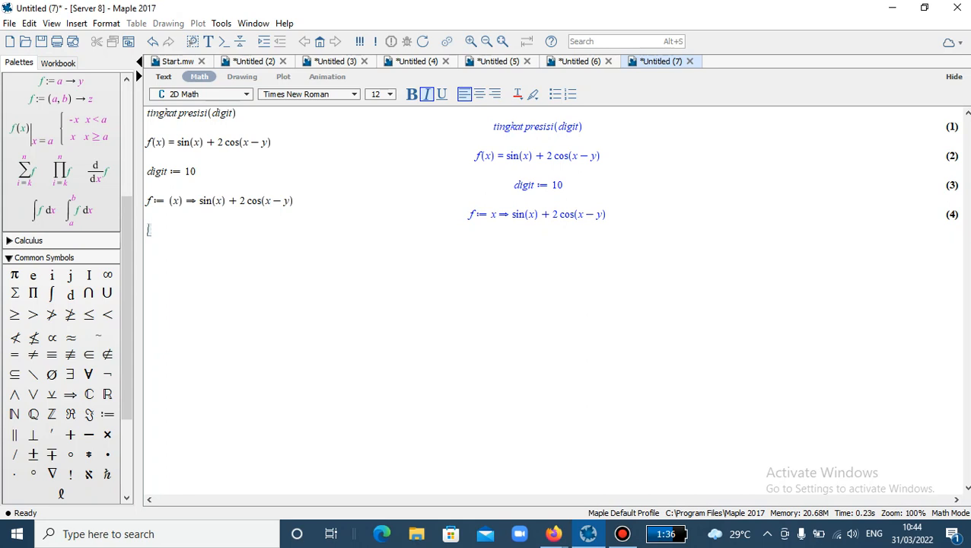
Step: Try evaluating f(2.1, 5) on the line below the definition of f
text(f(2.1)
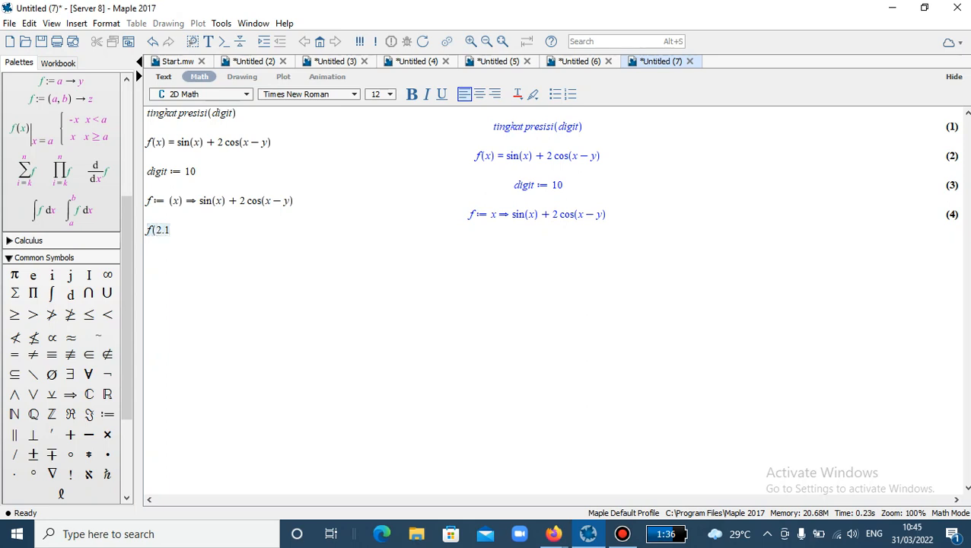
text(, 5))
key(Return)
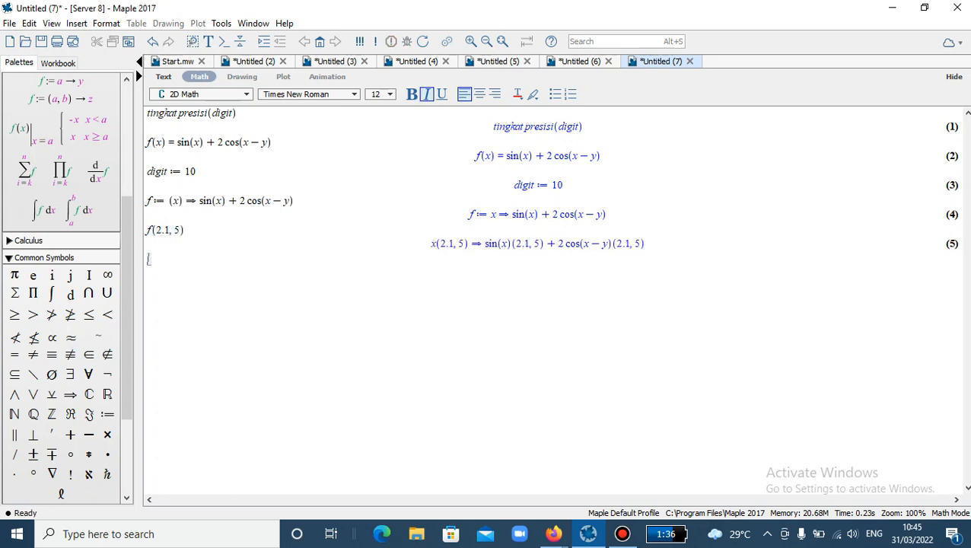
Step: Delete the evalf(f(5)) line together with its result and the output of f(5)
mouse_move(554, 8)
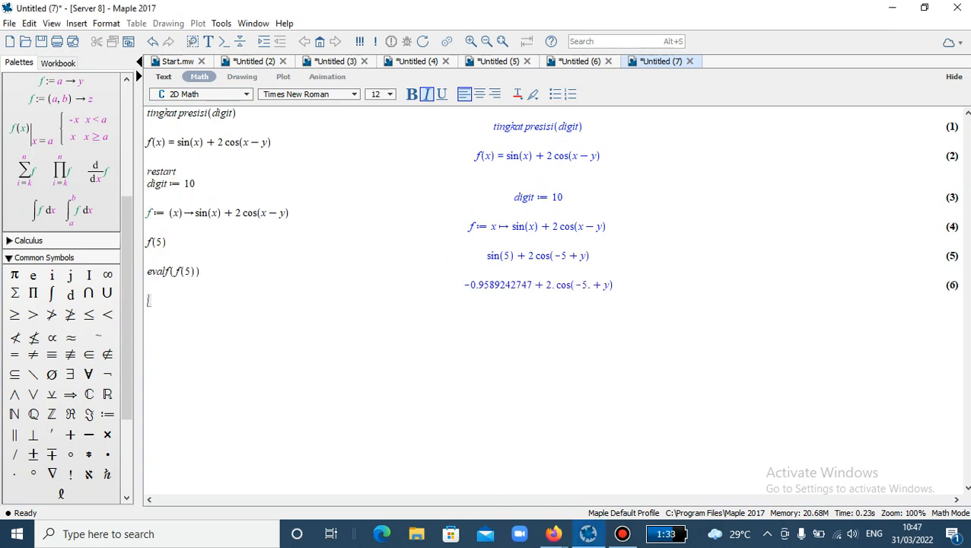
key(shift+Up)
key(shift+Up)
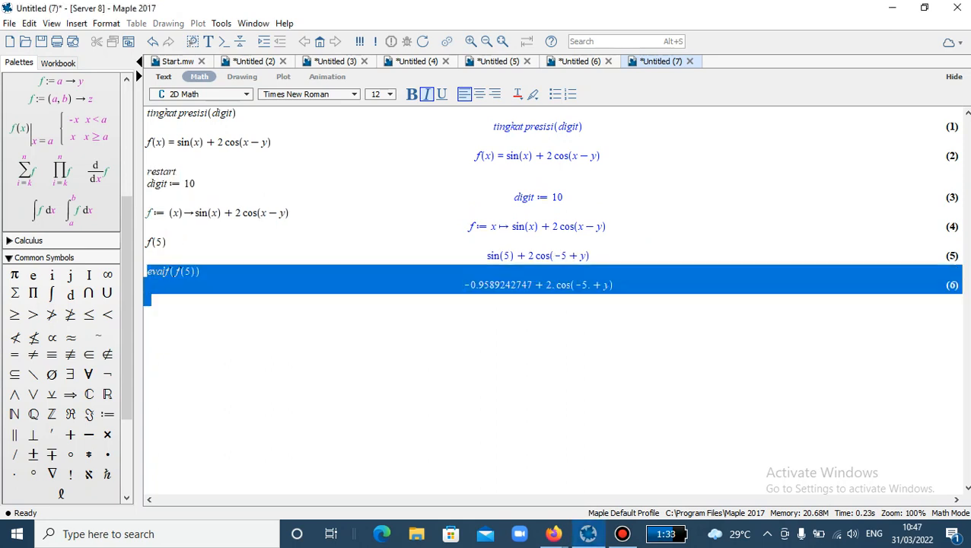
key(shift+Up)
key(shift+Down)
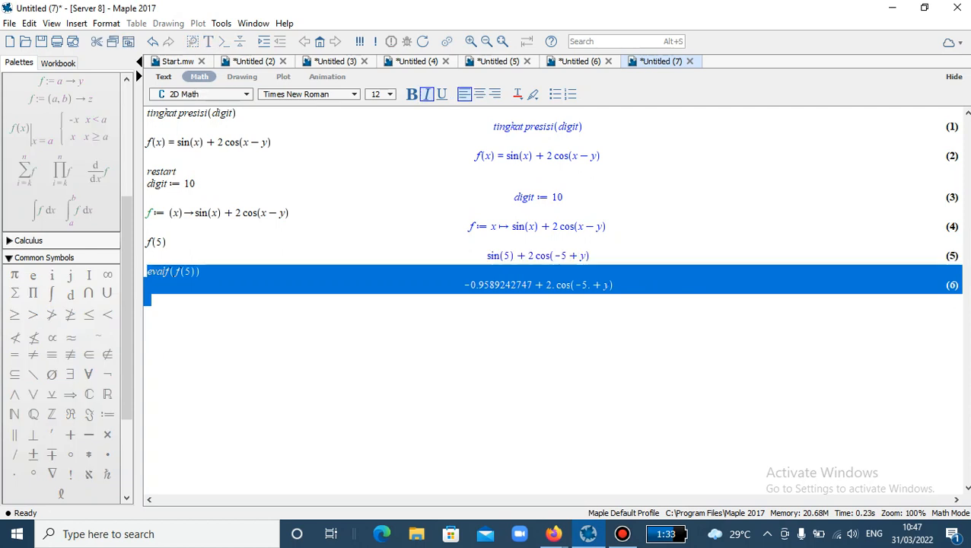
key(shift+Up)
key(shift+Up)
key(shift+Down)
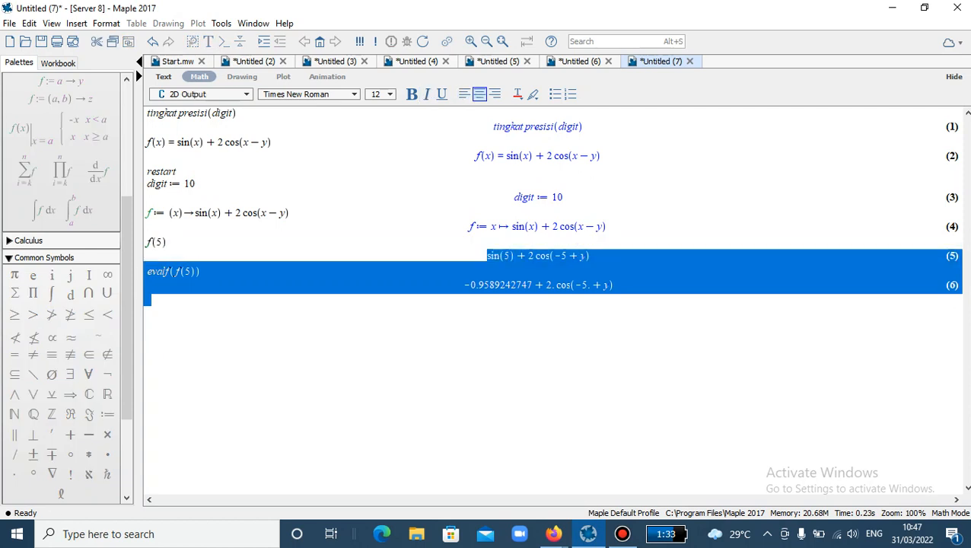
key(Delete)
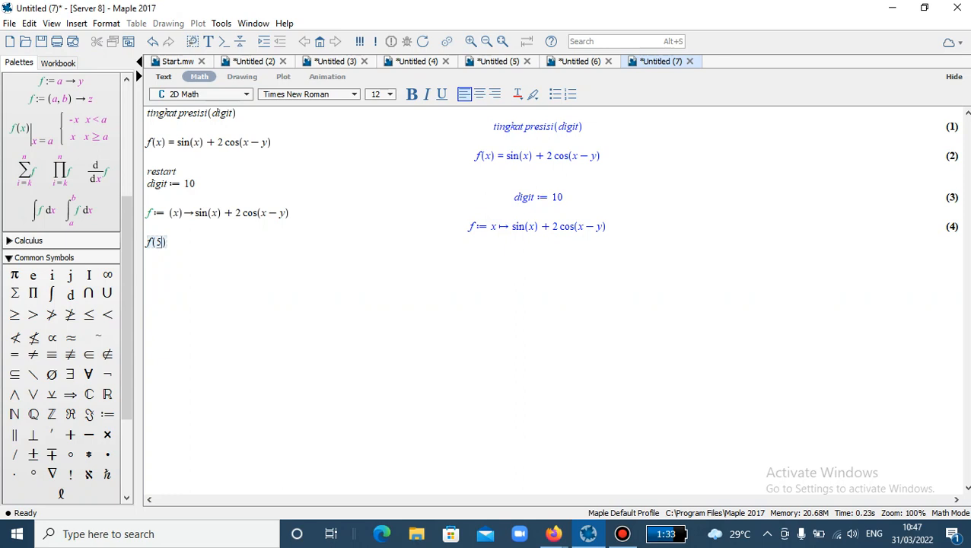
Step: Evaluate f(5) again and enter evalf(f(5)) on the line below for a numeric approximation
text(()
key(BackSpace)
key(Return)
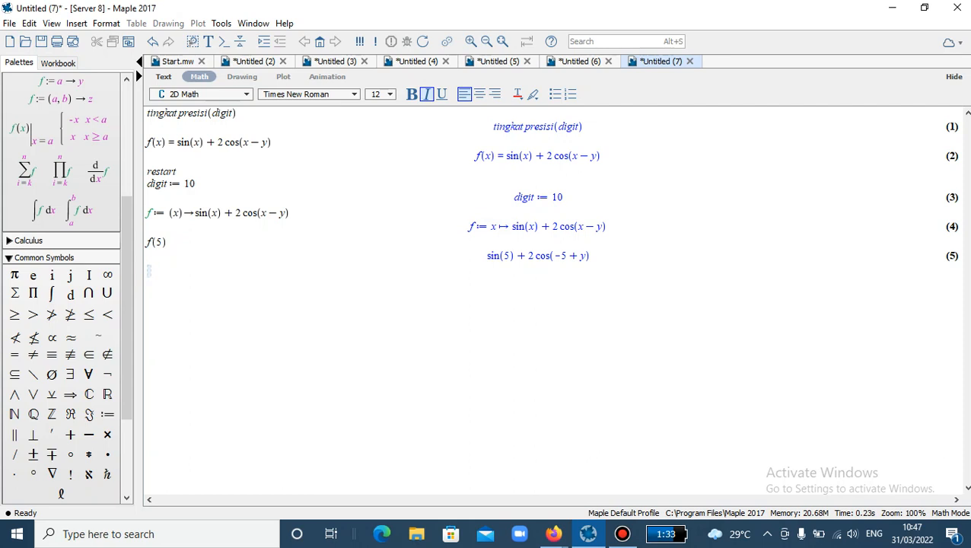
text(evalf()
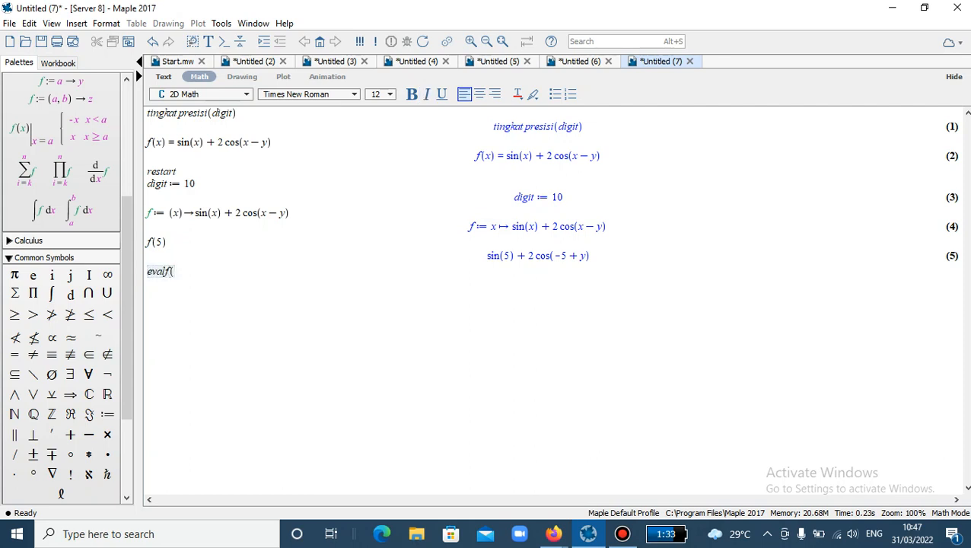
text(f(5)))
key(Return)
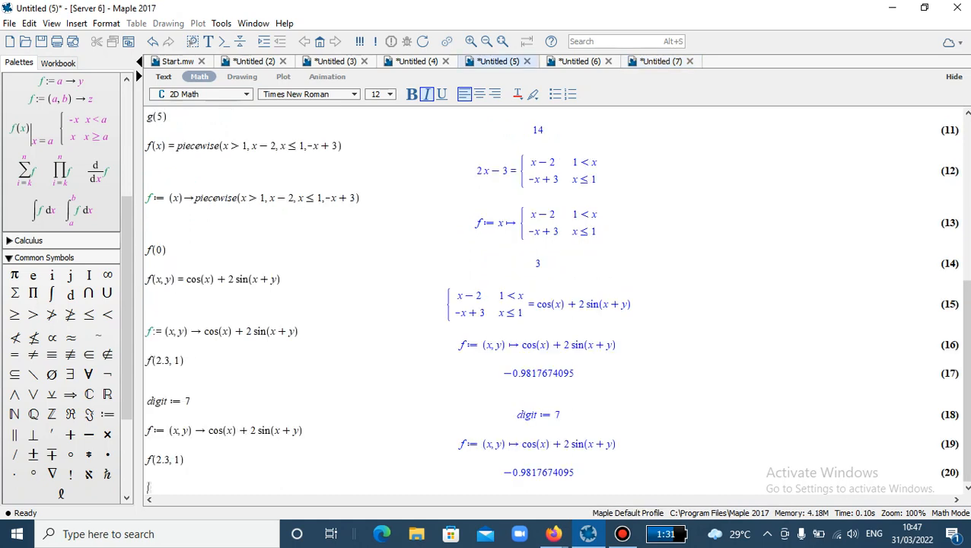
Step: Look over the function results in Untitled (5) and Untitled (6)
key(ctrl+Tab)
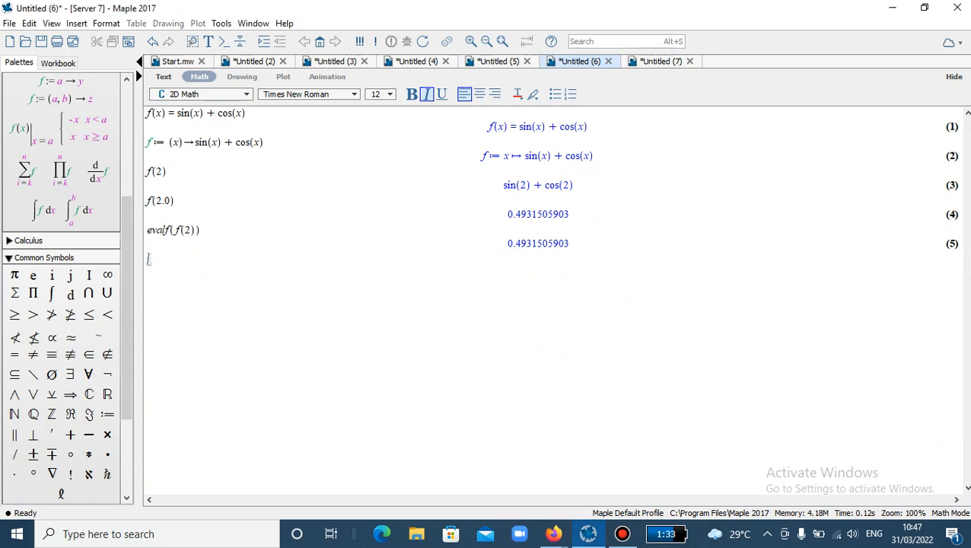
mouse_move(553, 8)
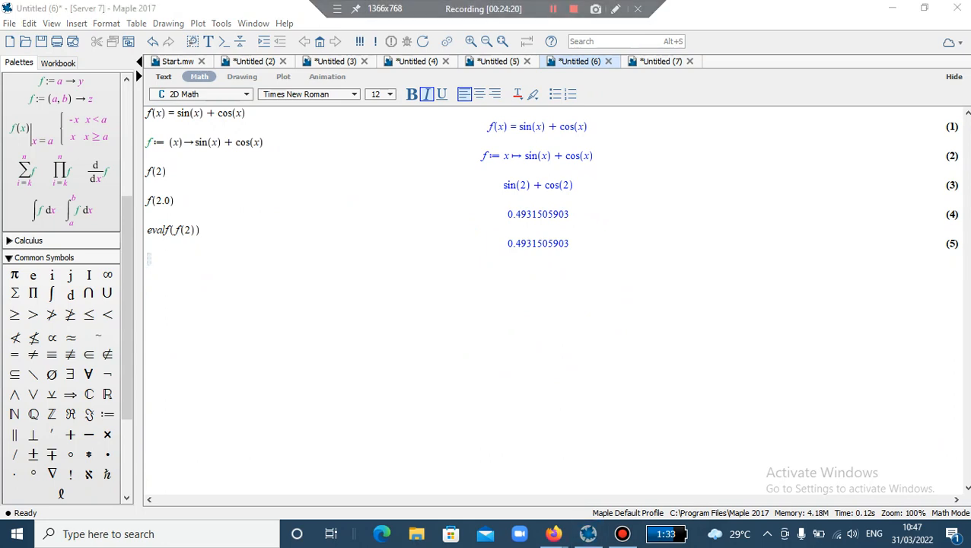